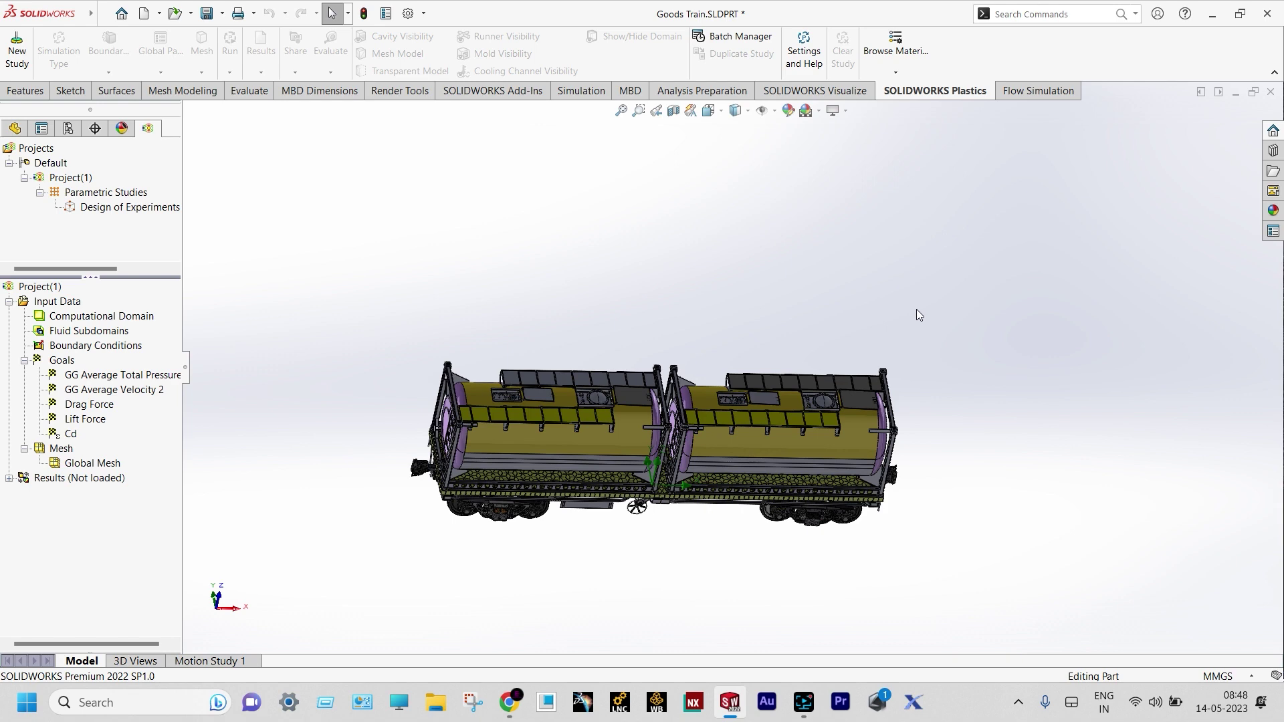
Step: Inspect the tank wagon model and review the flow project's general settings for analysis type, fluids and wall conditions
{"action": "middle_click_drag", "start_coordinate": [916, 315], "coordinate": [522, 175]}
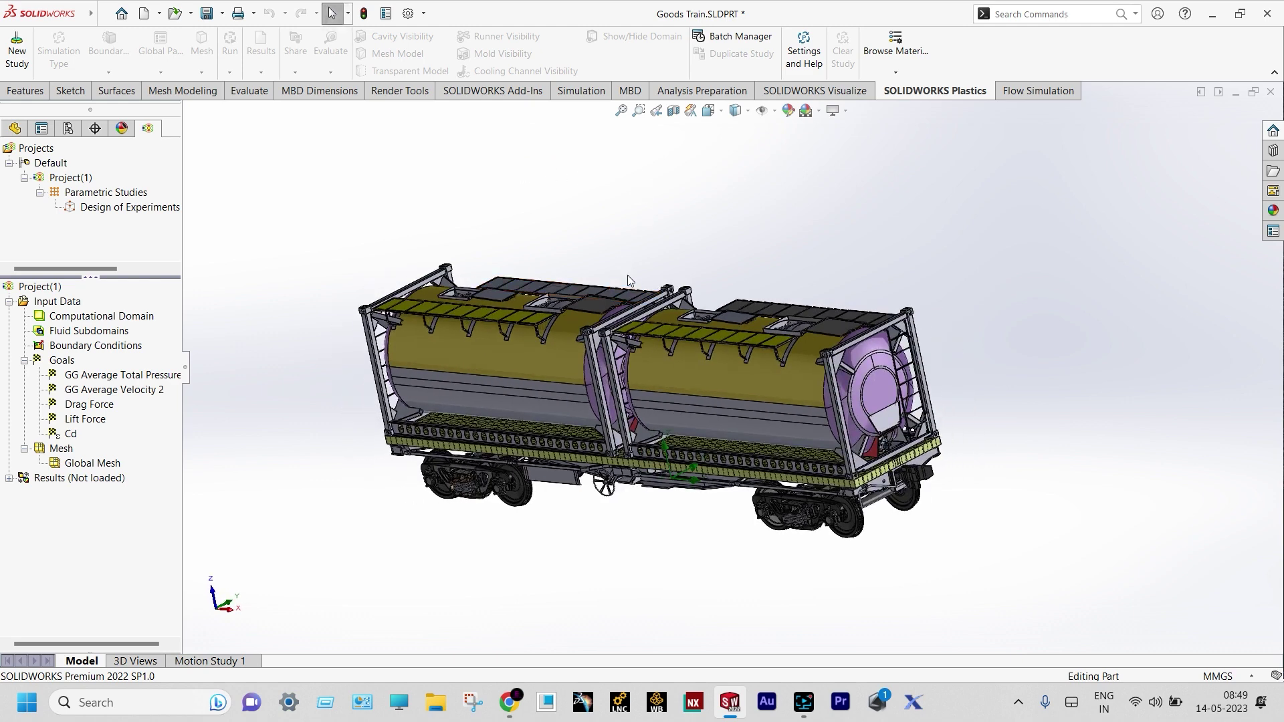
{"action": "scroll", "coordinate": [661, 268], "scroll_direction": "down", "scroll_amount": 3}
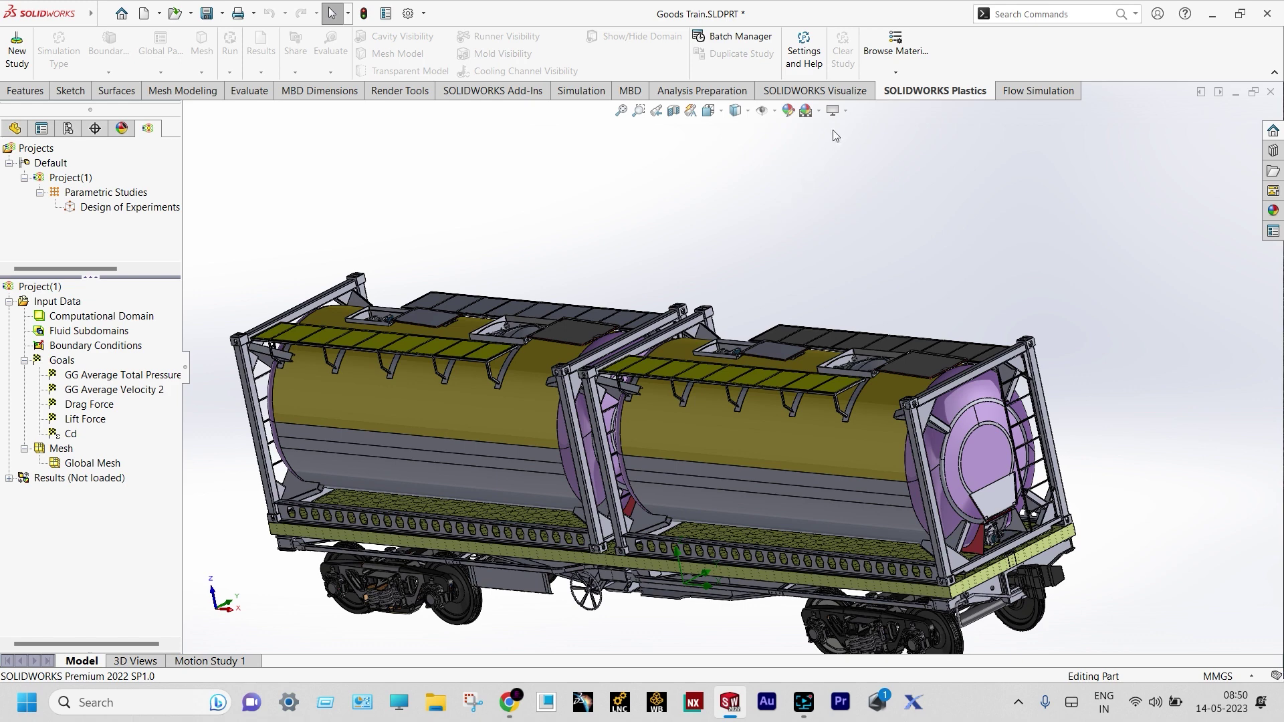
{"action": "left_click", "coordinate": [1029, 97]}
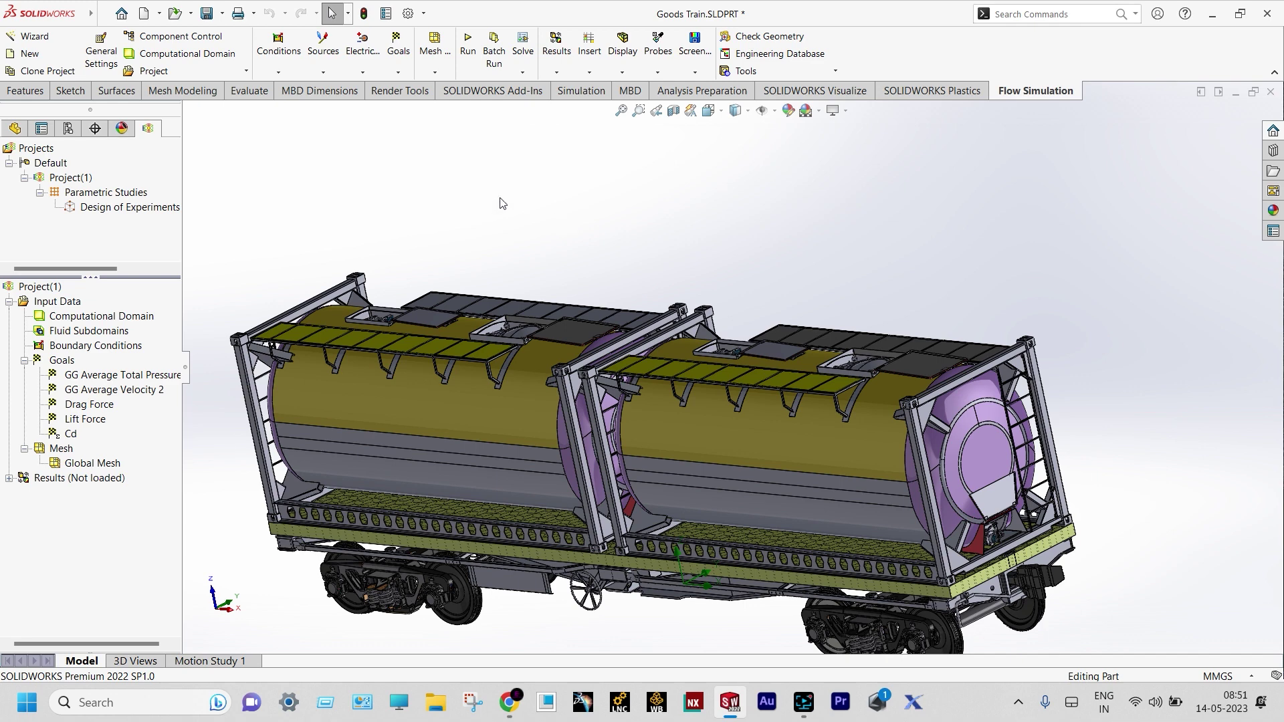
{"action": "left_click", "coordinate": [101, 54]}
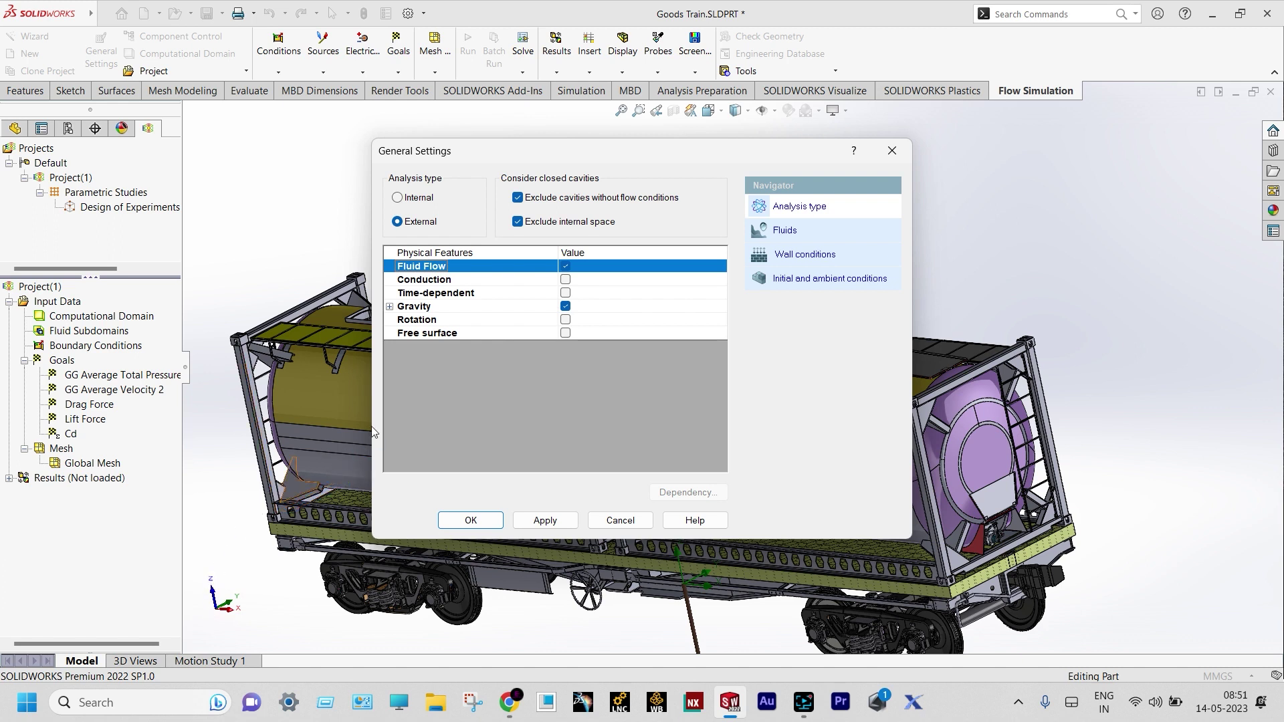
{"action": "left_click", "coordinate": [785, 235]}
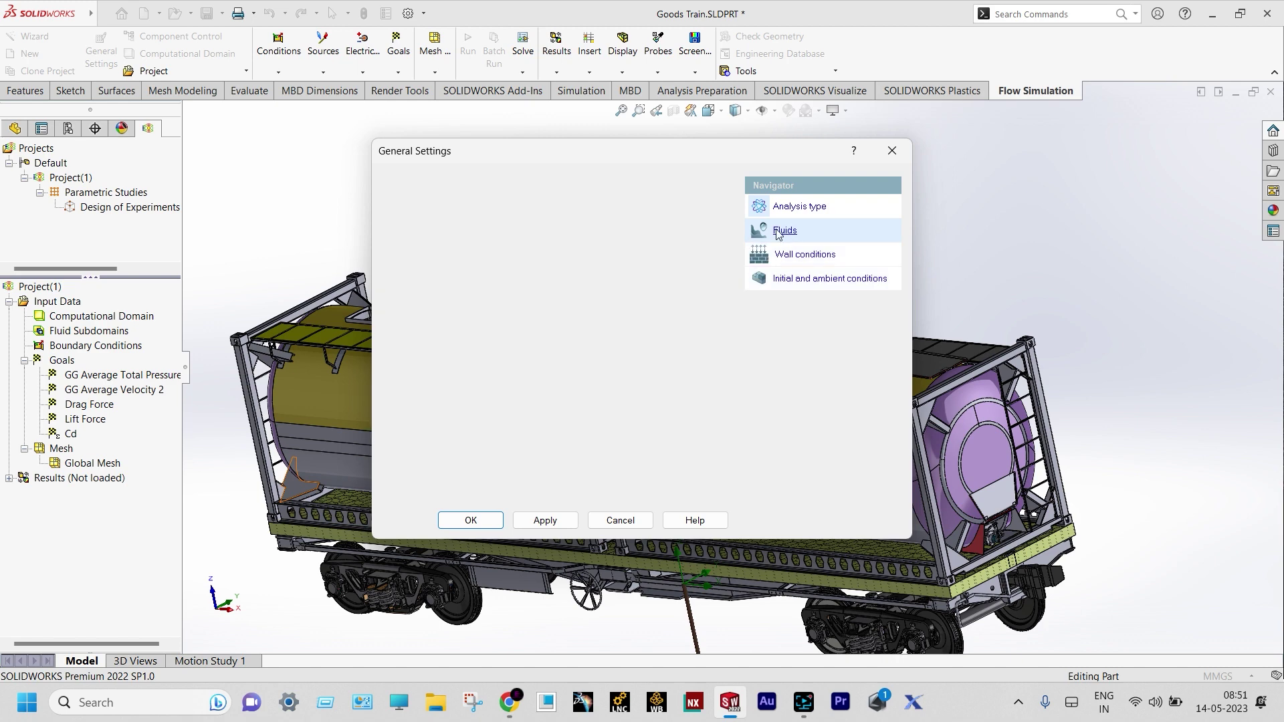
{"action": "left_click", "coordinate": [800, 256]}
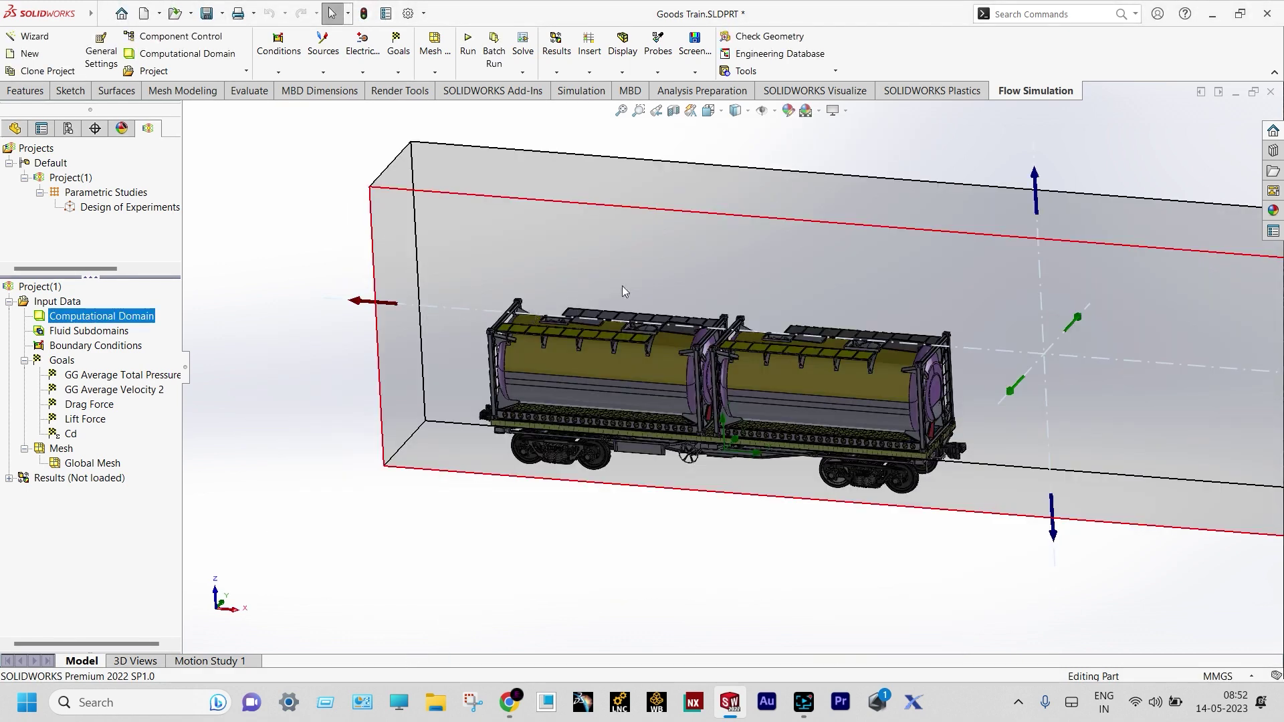
Step: Examine the extent of the computational domain around the tank wagon
{"action": "scroll", "coordinate": [621, 286], "scroll_direction": "up", "scroll_amount": 10}
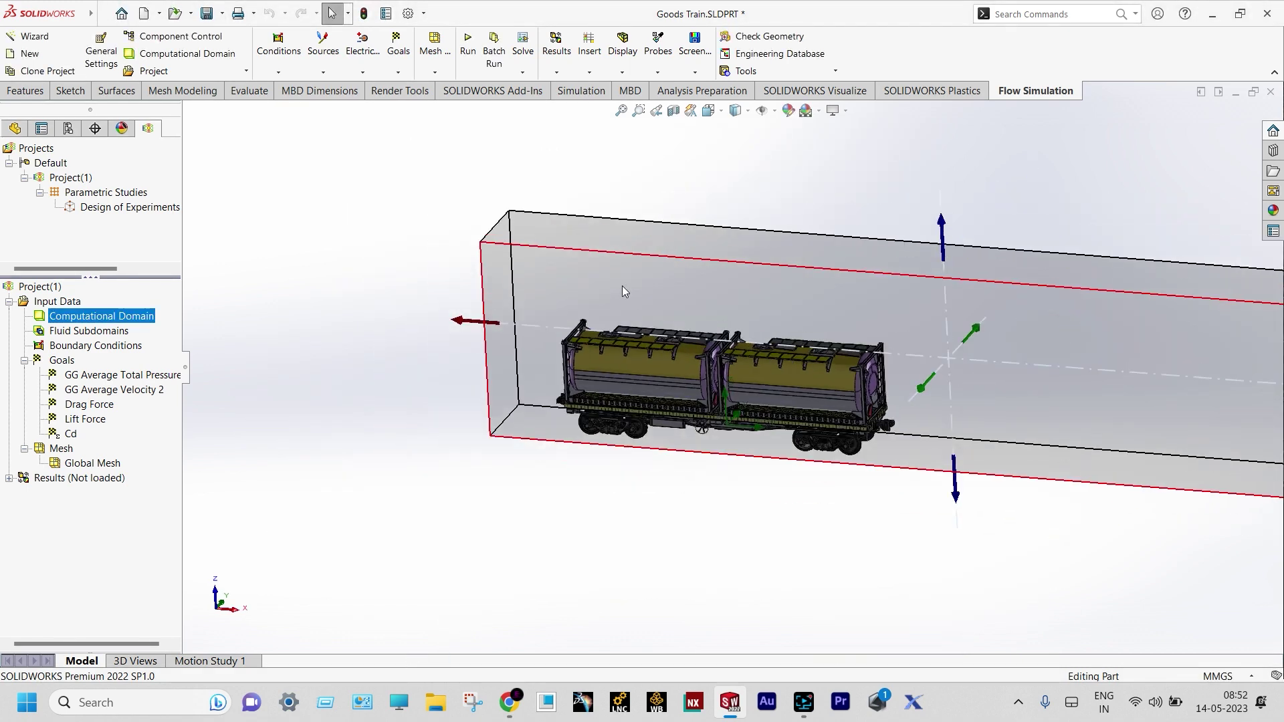
{"action": "scroll", "coordinate": [699, 347], "scroll_direction": "down", "scroll_amount": 2}
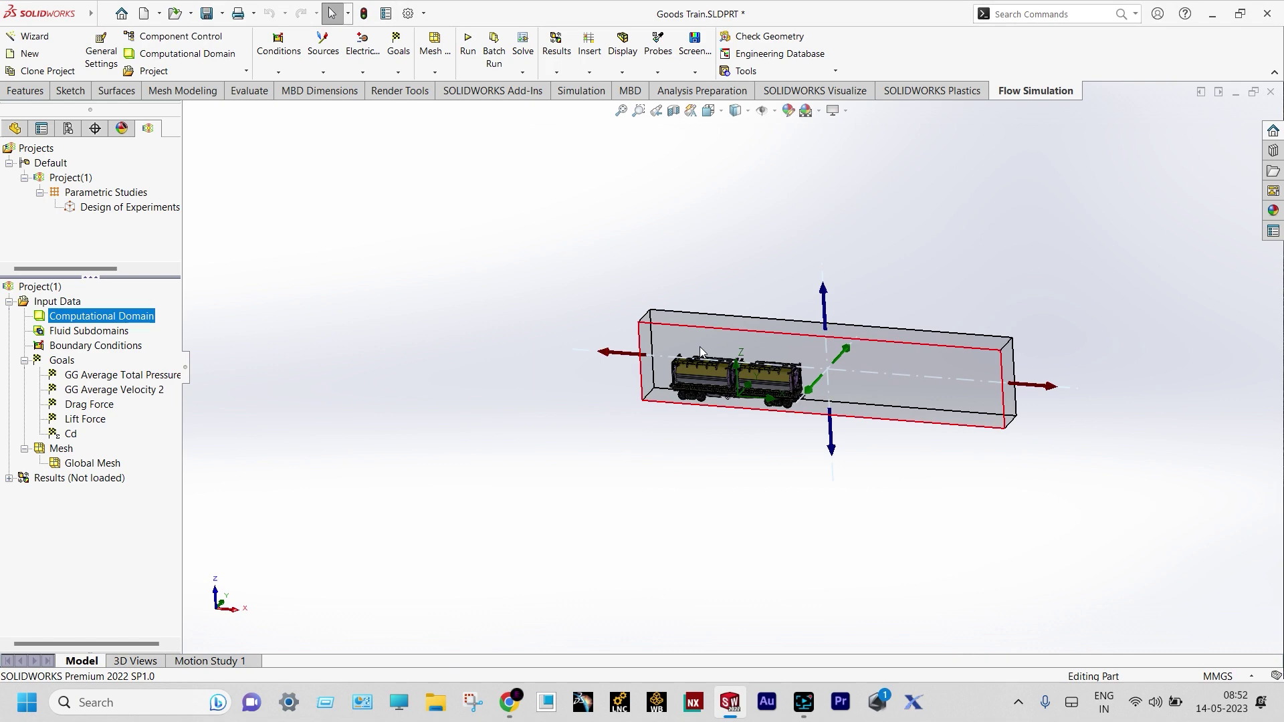
{"action": "scroll", "coordinate": [699, 347], "scroll_direction": "down", "scroll_amount": 8}
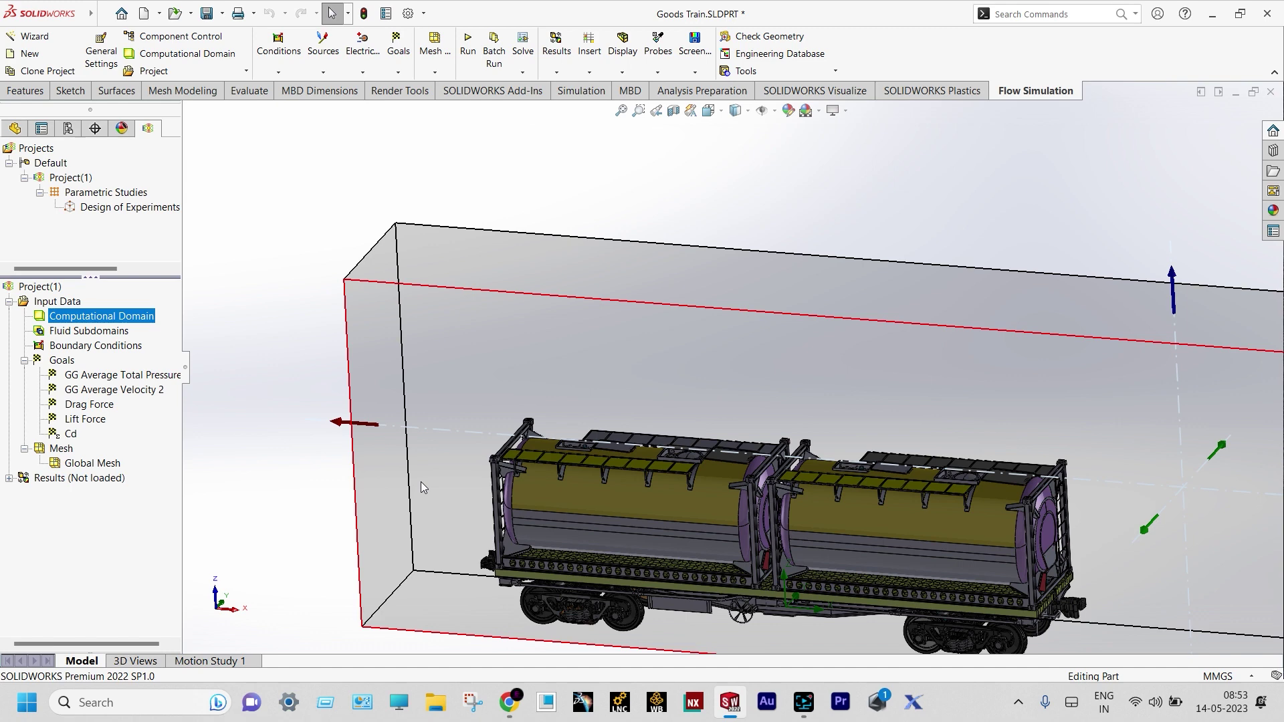
{"action": "left_click", "coordinate": [281, 287]}
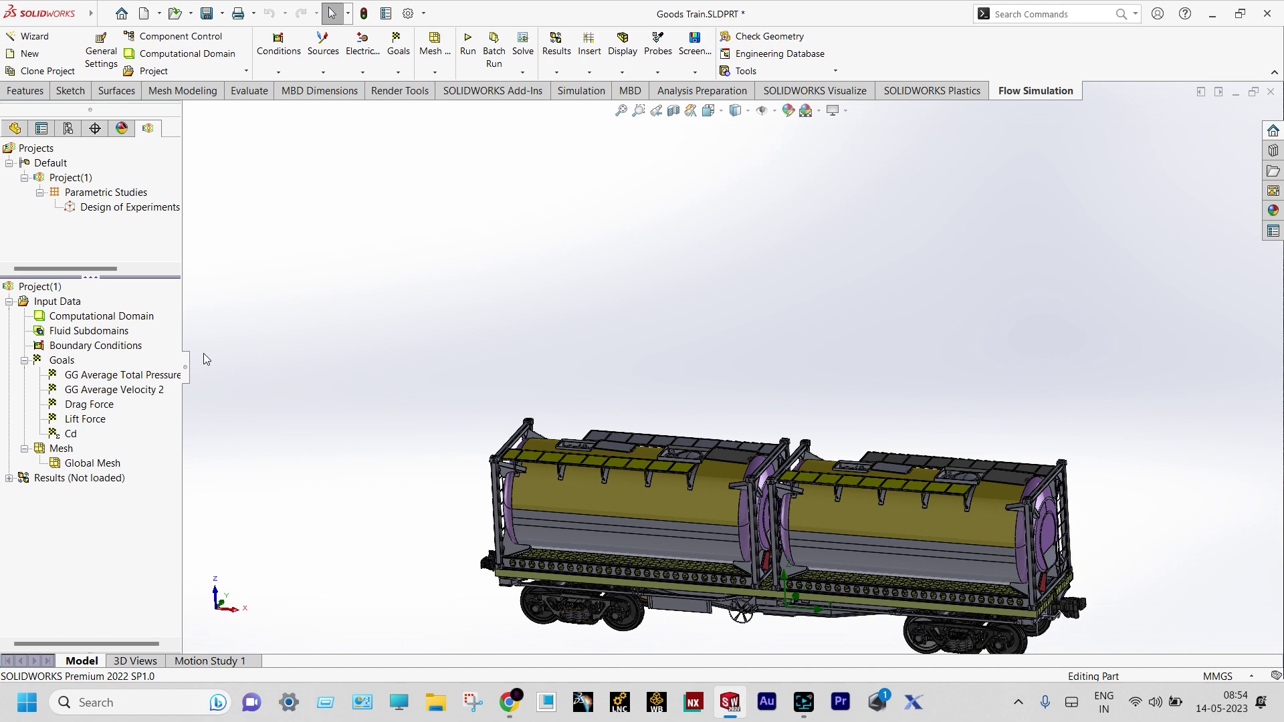
Step: Review the expression of the Cd equation goal and close its definition
{"action": "double_click", "coordinate": [70, 436]}
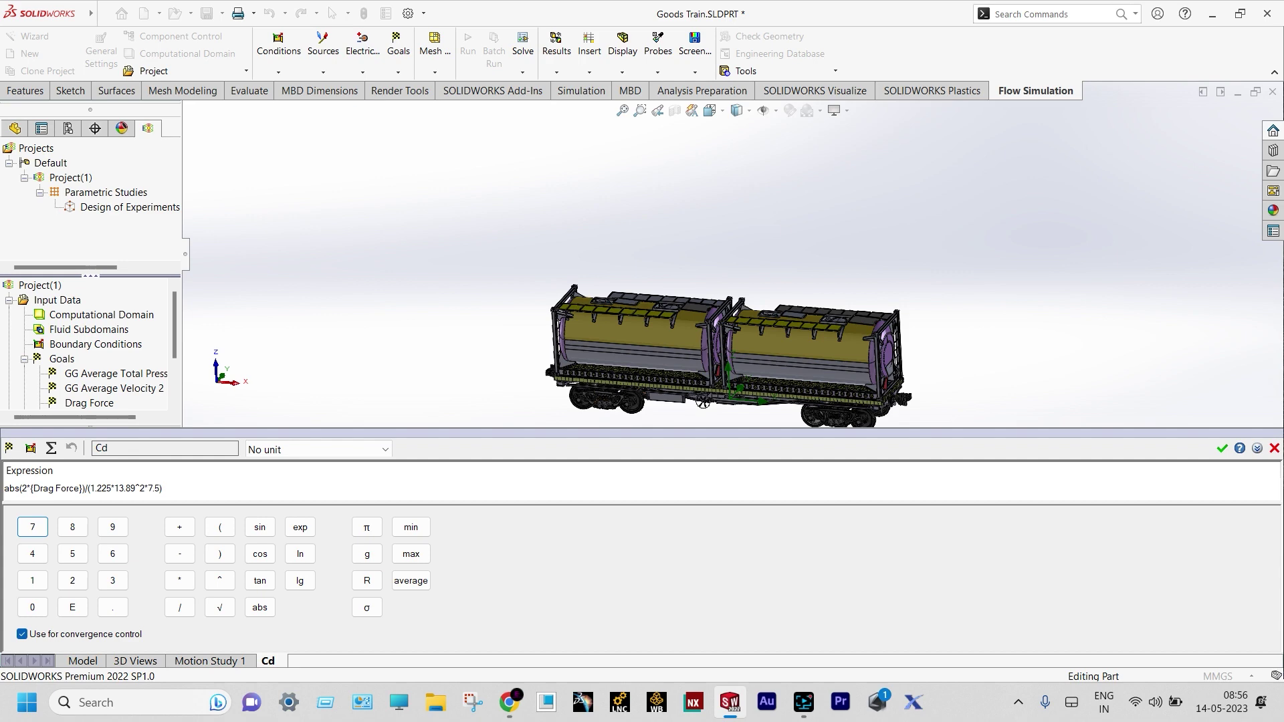
{"action": "left_click", "coordinate": [1222, 448]}
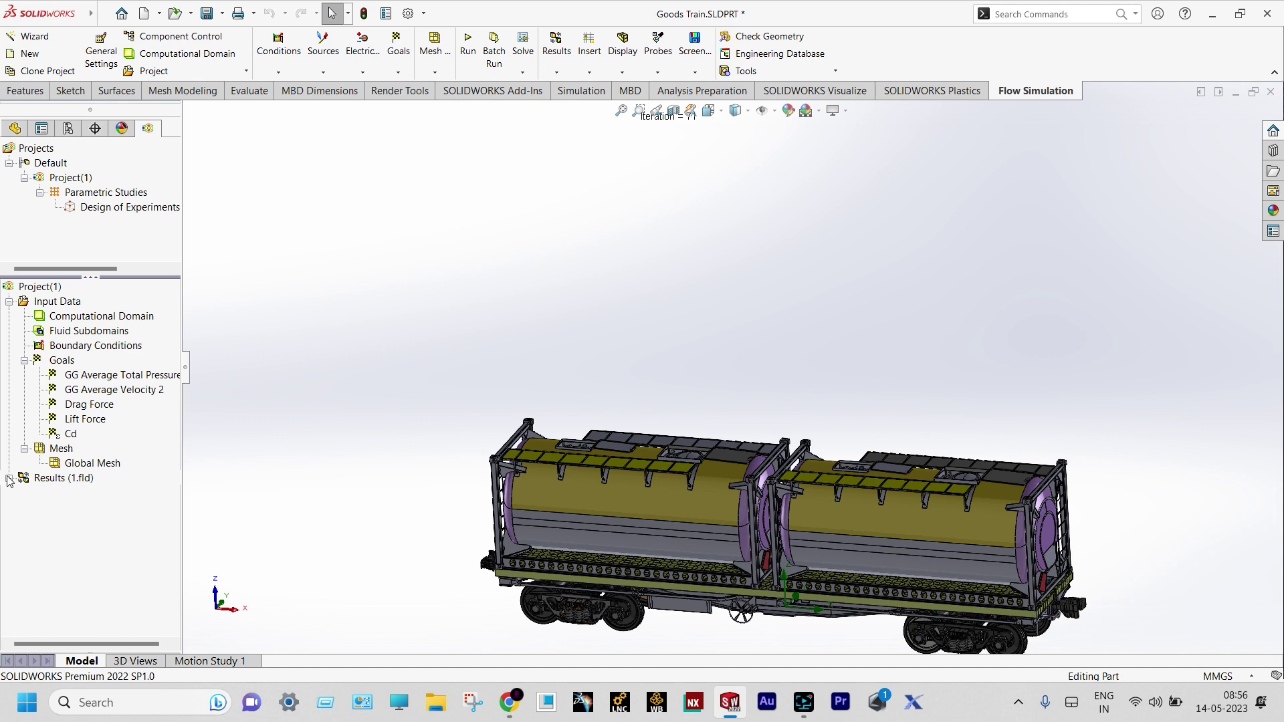
Step: Insert a new cut plot in the flow results, using the XZ reference plane as its section
{"action": "left_click", "coordinate": [9, 478]}
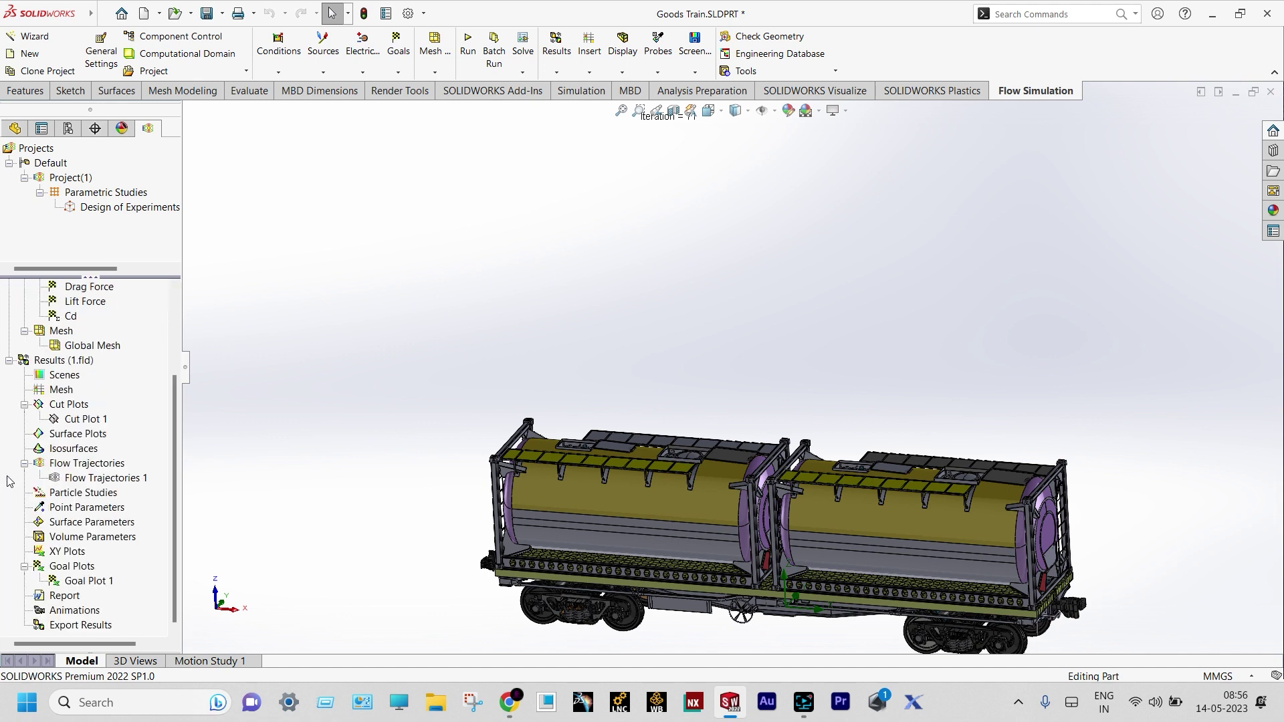
{"action": "right_click", "coordinate": [84, 406]}
{"action": "left_click", "coordinate": [105, 414]}
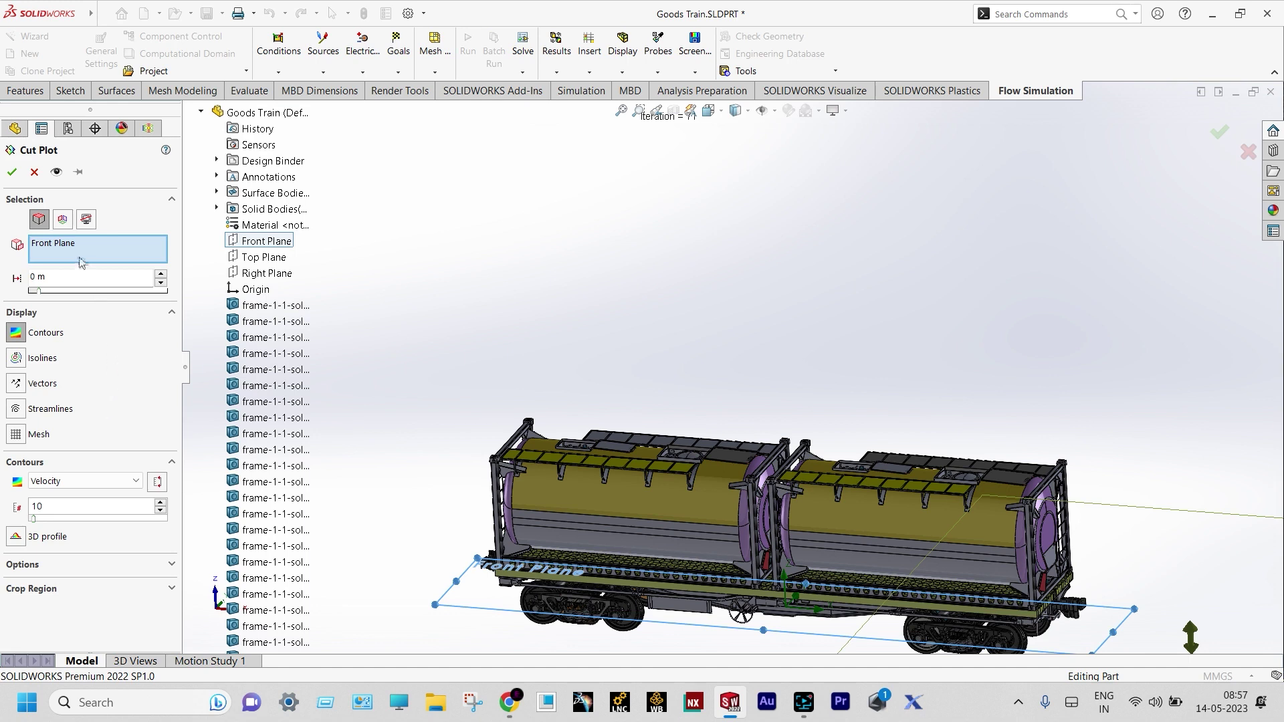
{"action": "left_click", "coordinate": [62, 221]}
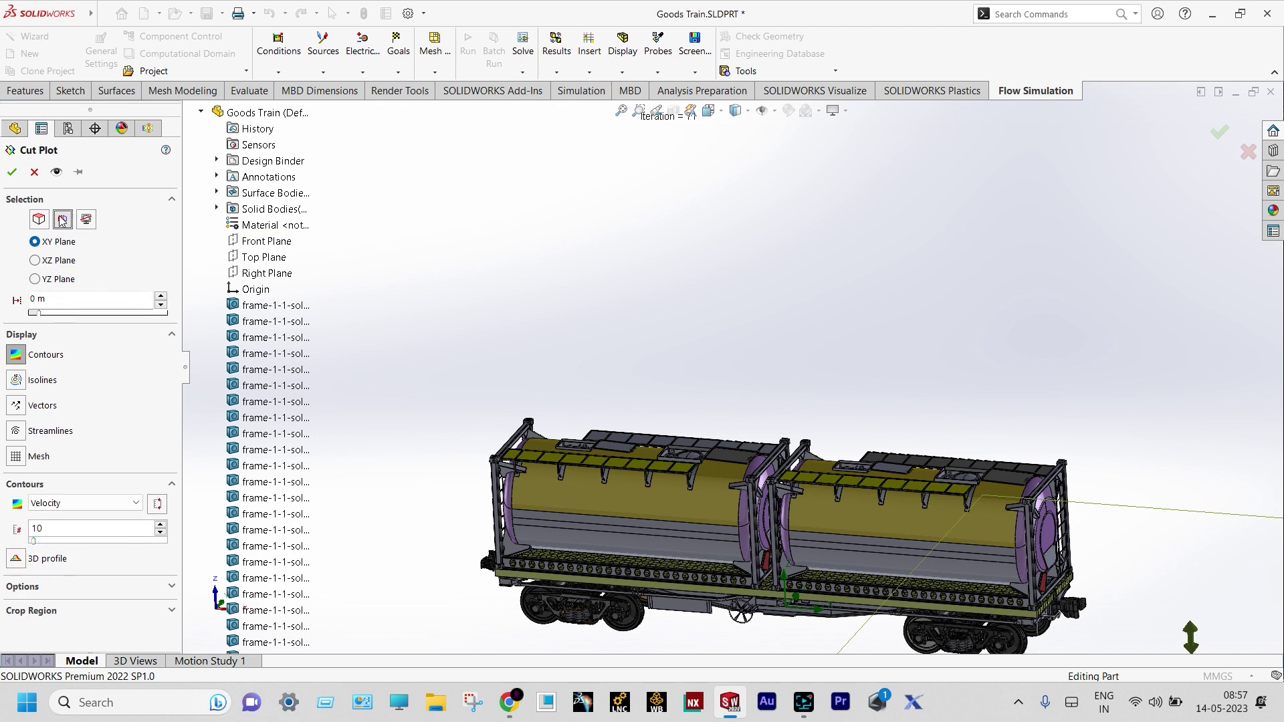
{"action": "left_click", "coordinate": [35, 261]}
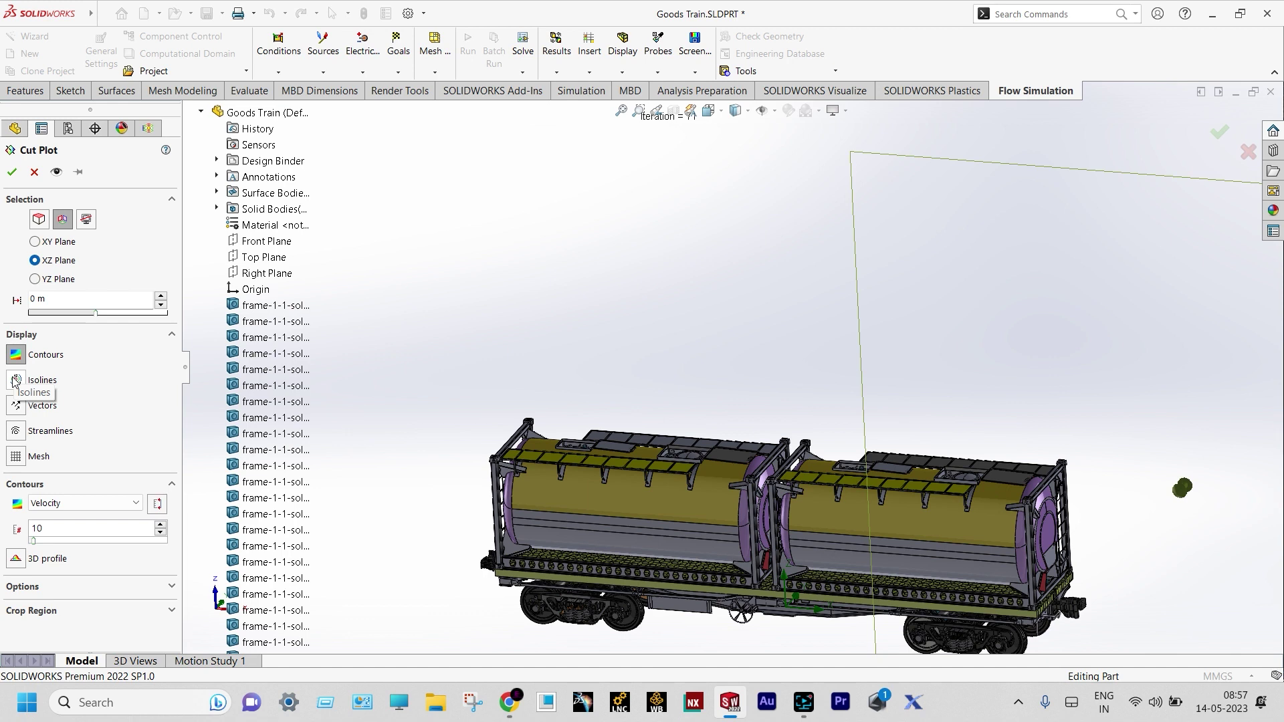
Step: Add isolines and streamlines to the velocity contour cut plot, set the isoline parameter to Velocity and generate the plot
{"action": "left_click", "coordinate": [15, 381]}
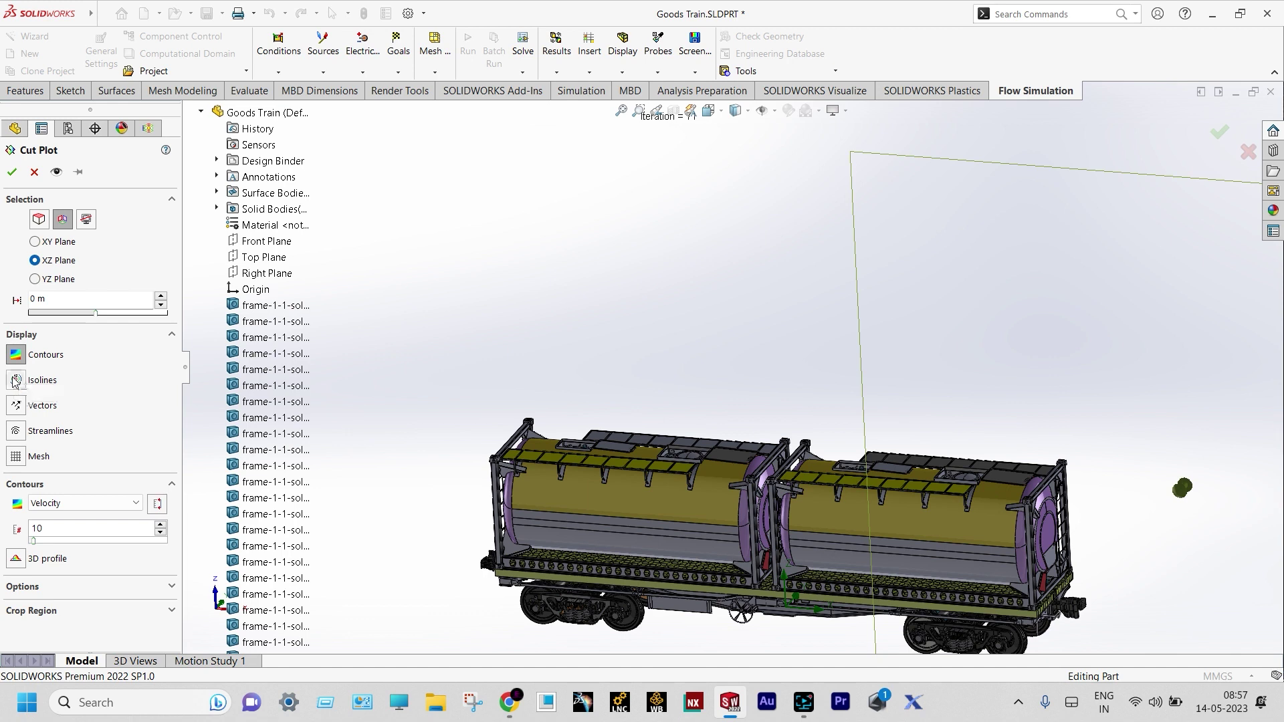
{"action": "left_click", "coordinate": [17, 432]}
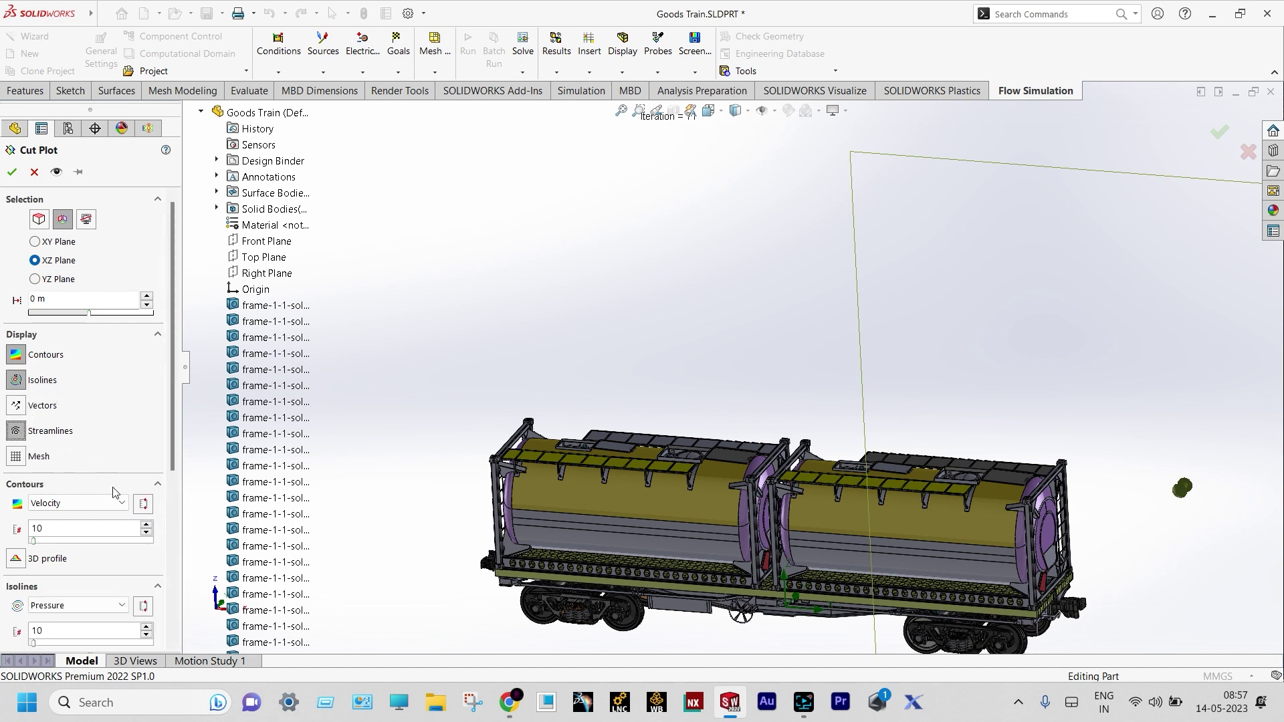
{"action": "left_click", "coordinate": [122, 606]}
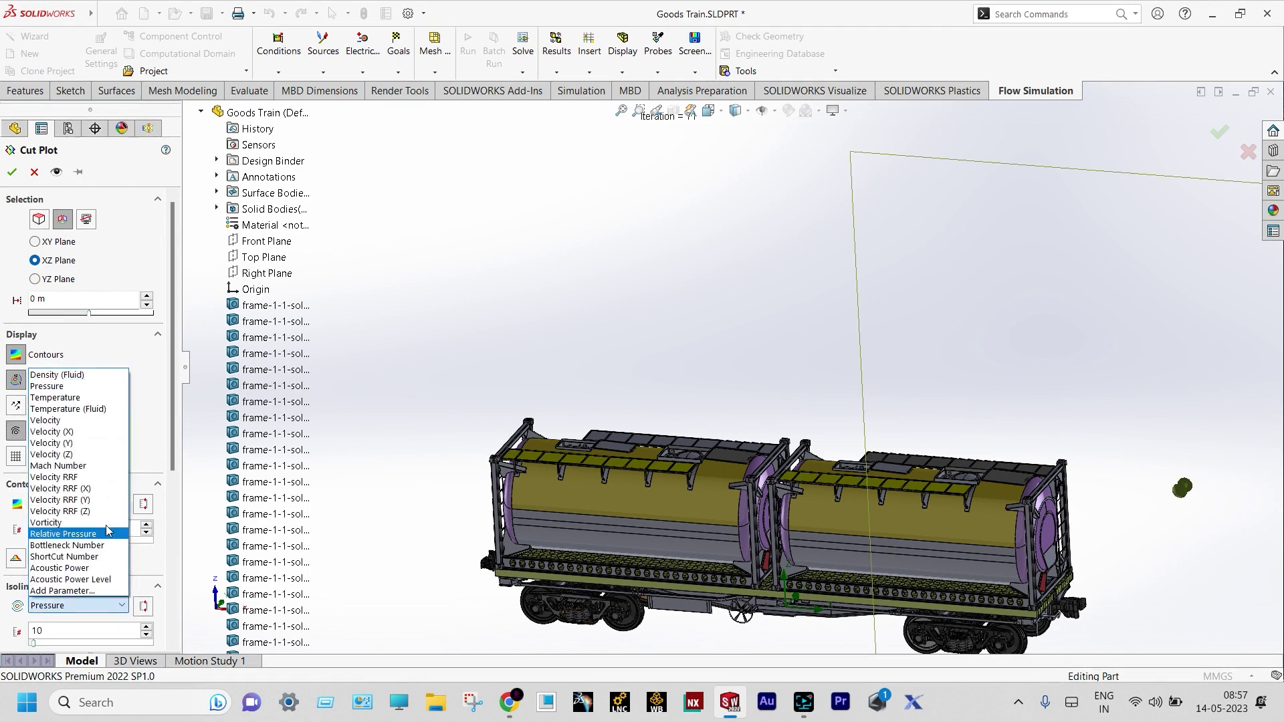
{"action": "left_click", "coordinate": [76, 422]}
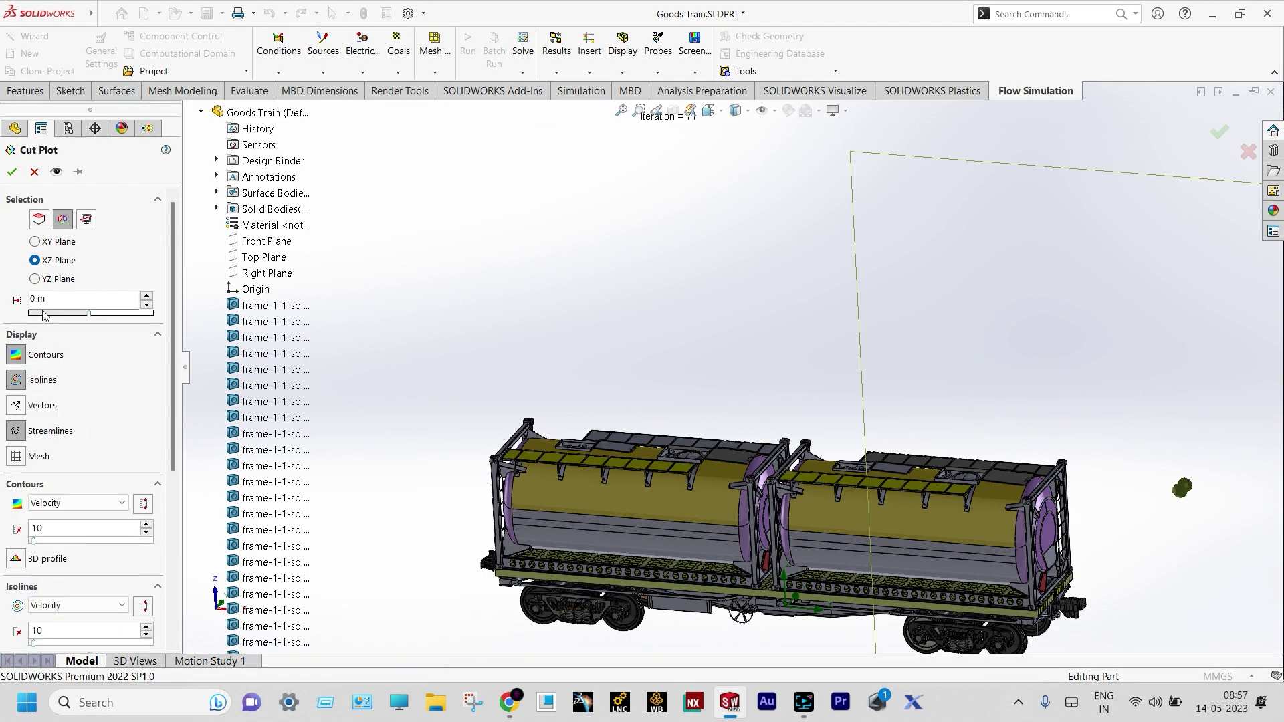
{"action": "left_click", "coordinate": [12, 172]}
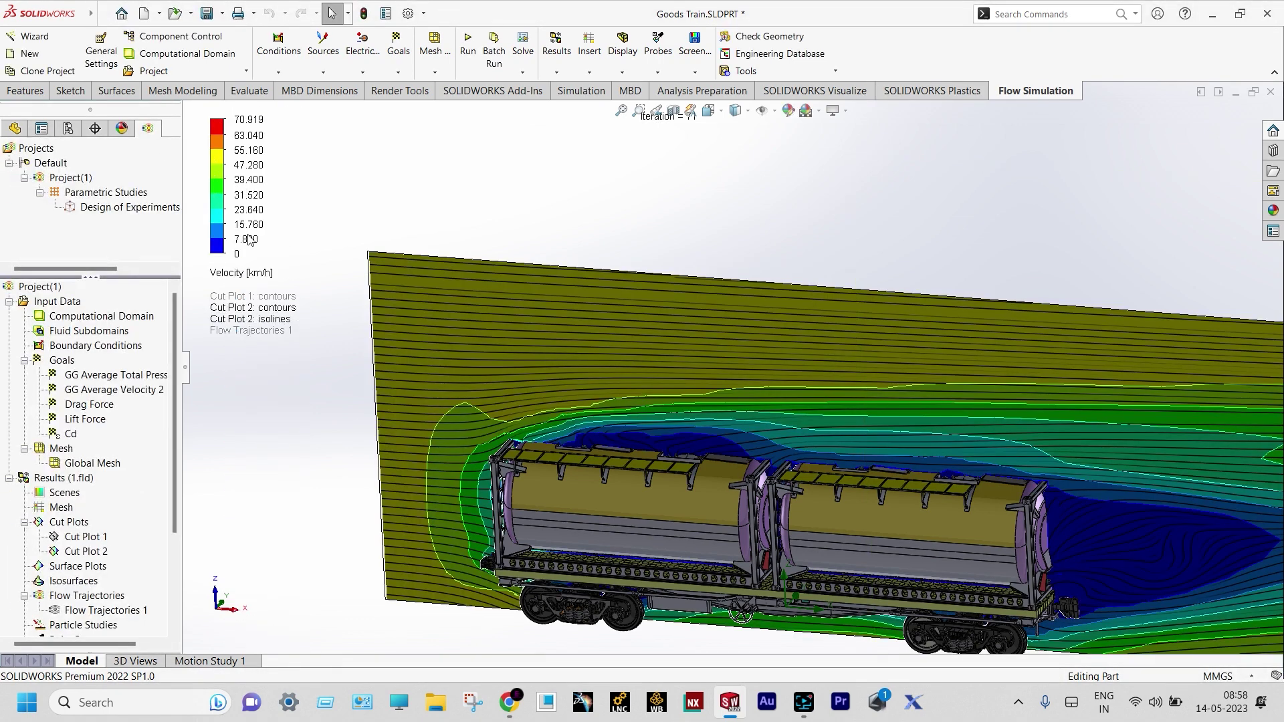
Step: Examine the velocity contours and streamlines ahead of, above and behind the tank wagon in the cut plot
{"action": "scroll", "coordinate": [444, 388], "scroll_direction": "up", "scroll_amount": 2}
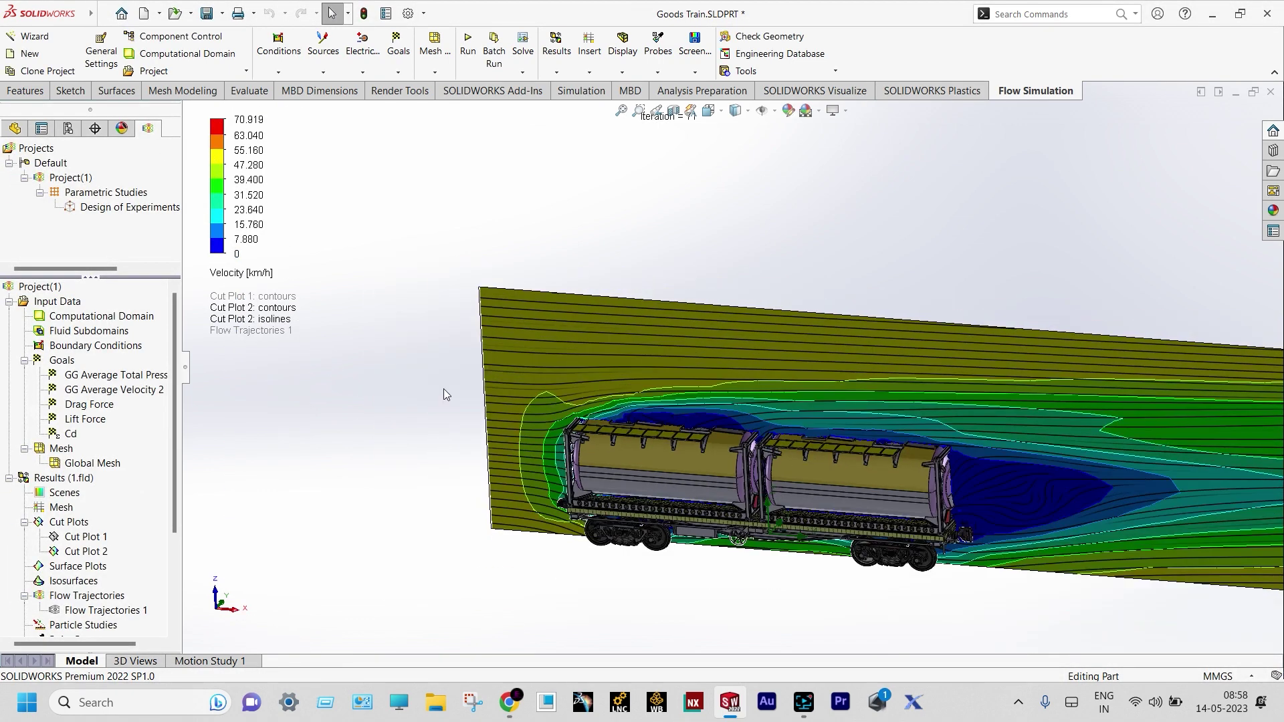
{"action": "scroll", "coordinate": [936, 389], "scroll_direction": "down", "scroll_amount": 3}
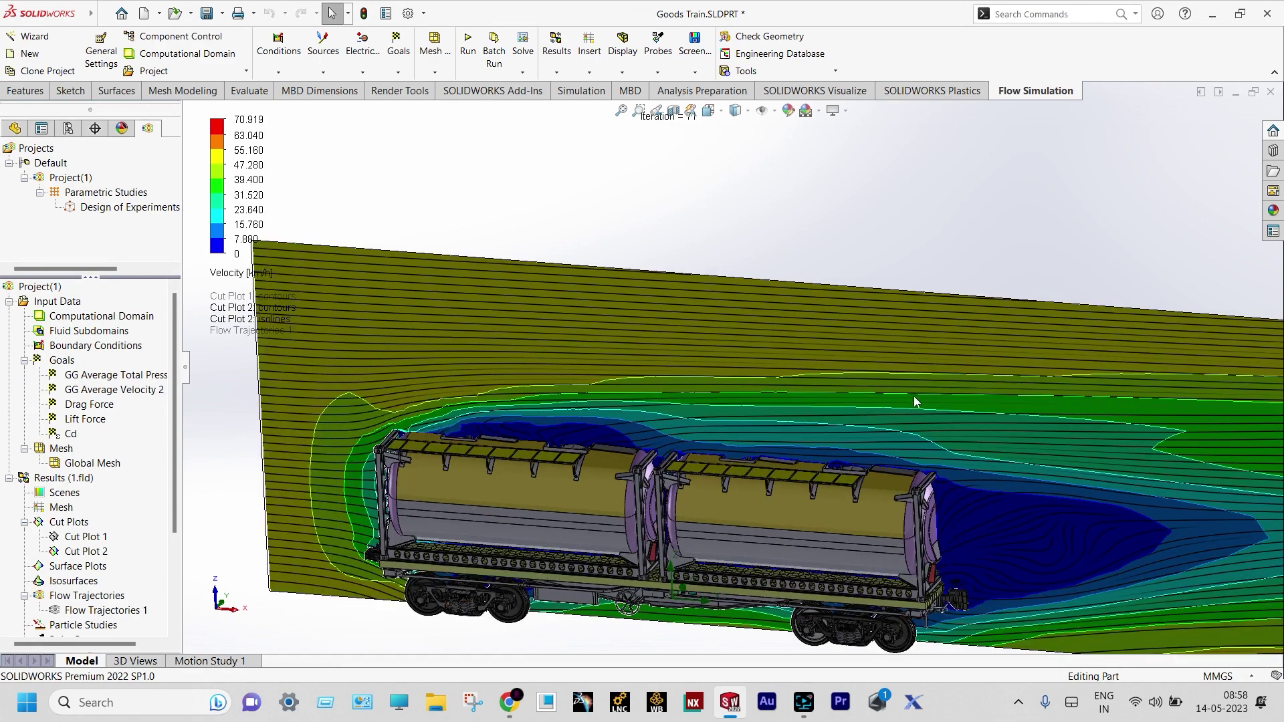
{"action": "middle_click_drag", "start_coordinate": [914, 396], "coordinate": [934, 382]}
{"action": "scroll", "coordinate": [934, 383], "scroll_direction": "up", "scroll_amount": 1}
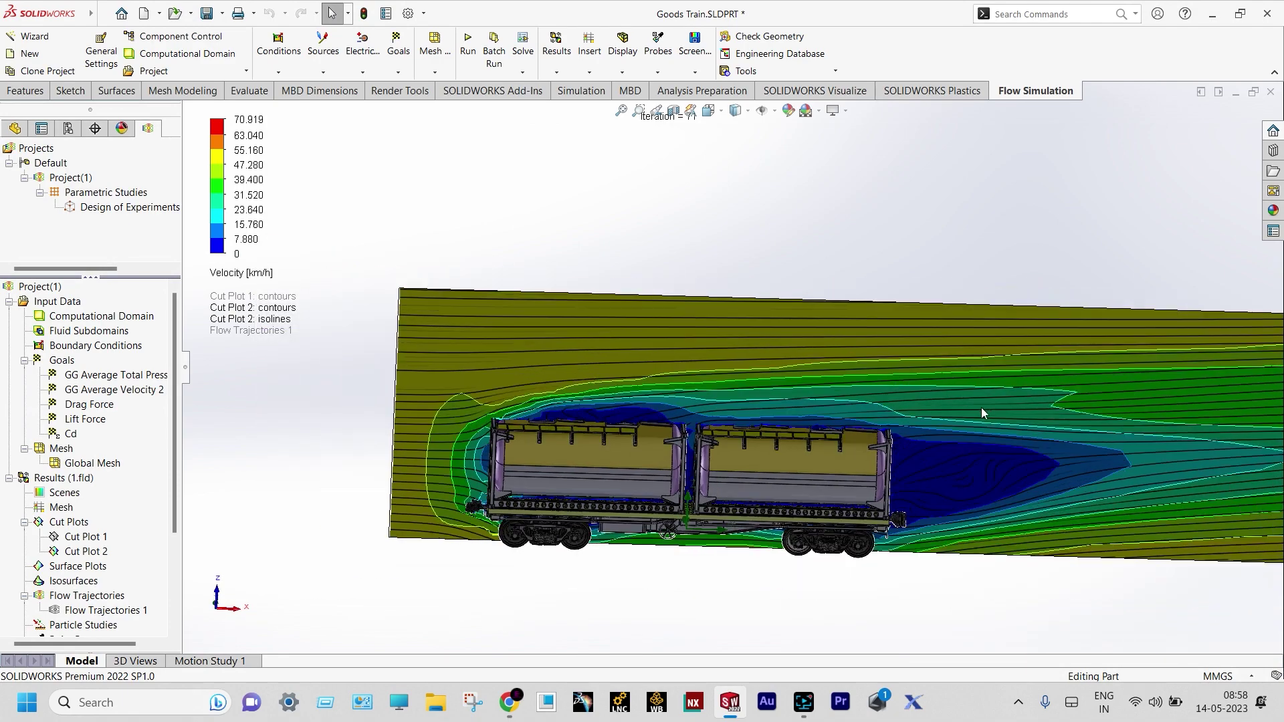
{"action": "scroll", "coordinate": [1032, 409], "scroll_direction": "down", "scroll_amount": 2}
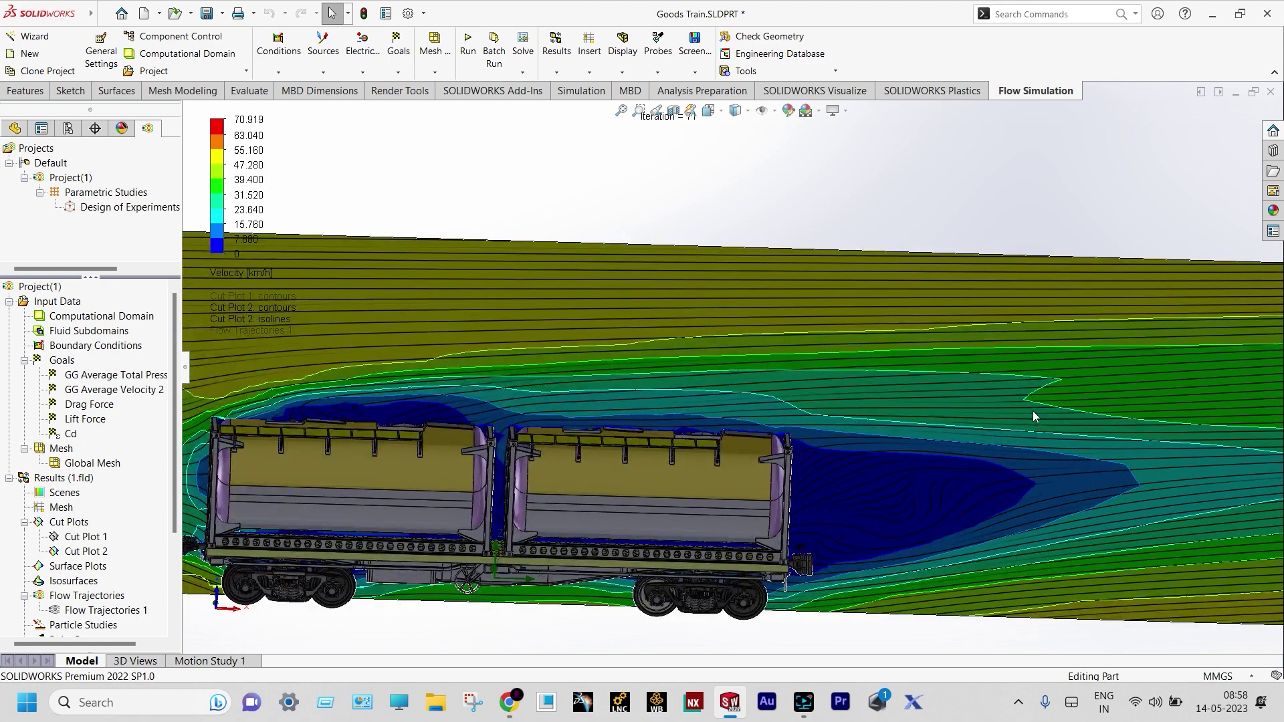
{"action": "scroll", "coordinate": [1033, 411], "scroll_direction": "up", "scroll_amount": 1}
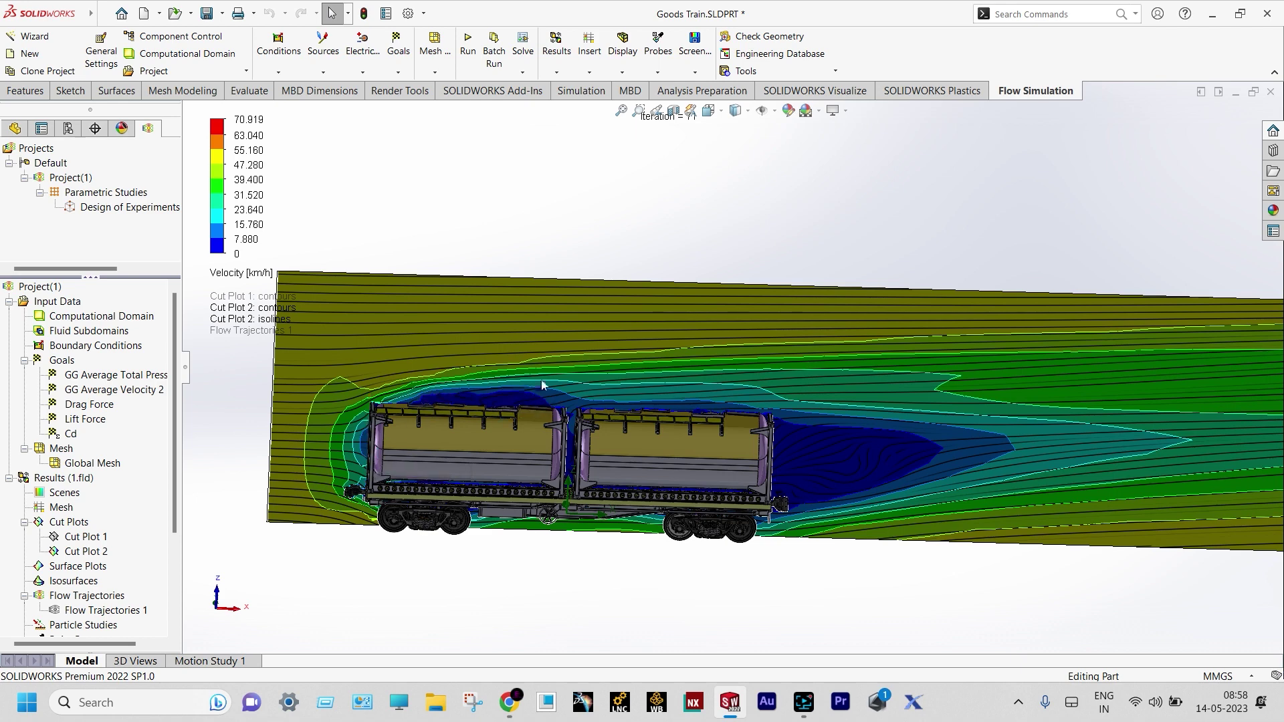
{"action": "scroll", "coordinate": [791, 387], "scroll_direction": "down", "scroll_amount": 1}
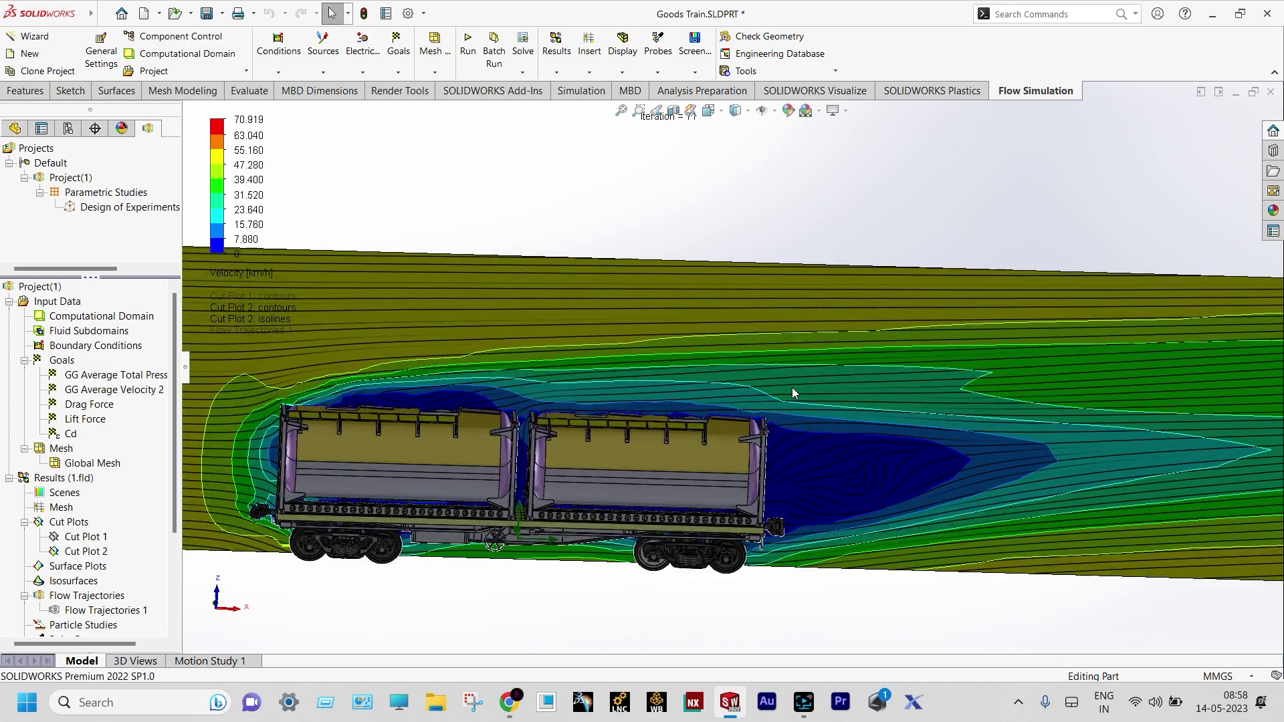
{"action": "scroll", "coordinate": [791, 388], "scroll_direction": "up", "scroll_amount": 2}
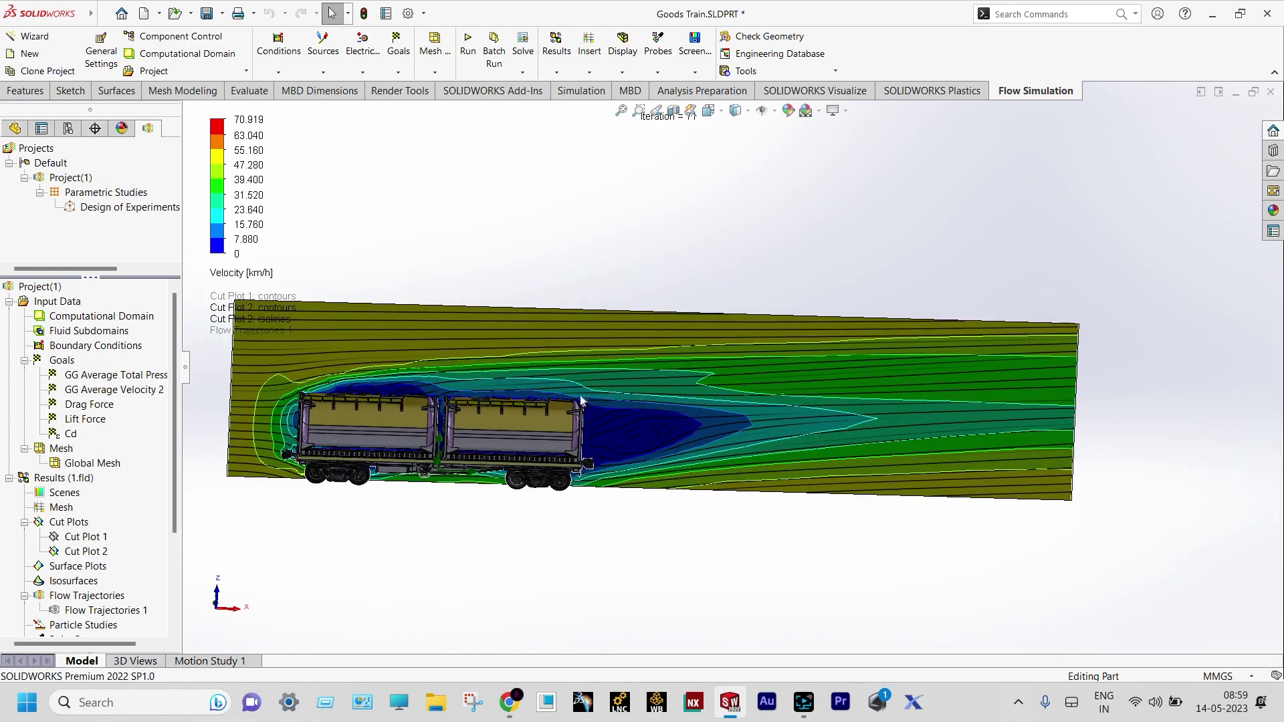
{"action": "scroll", "coordinate": [541, 403], "scroll_direction": "down", "scroll_amount": 1}
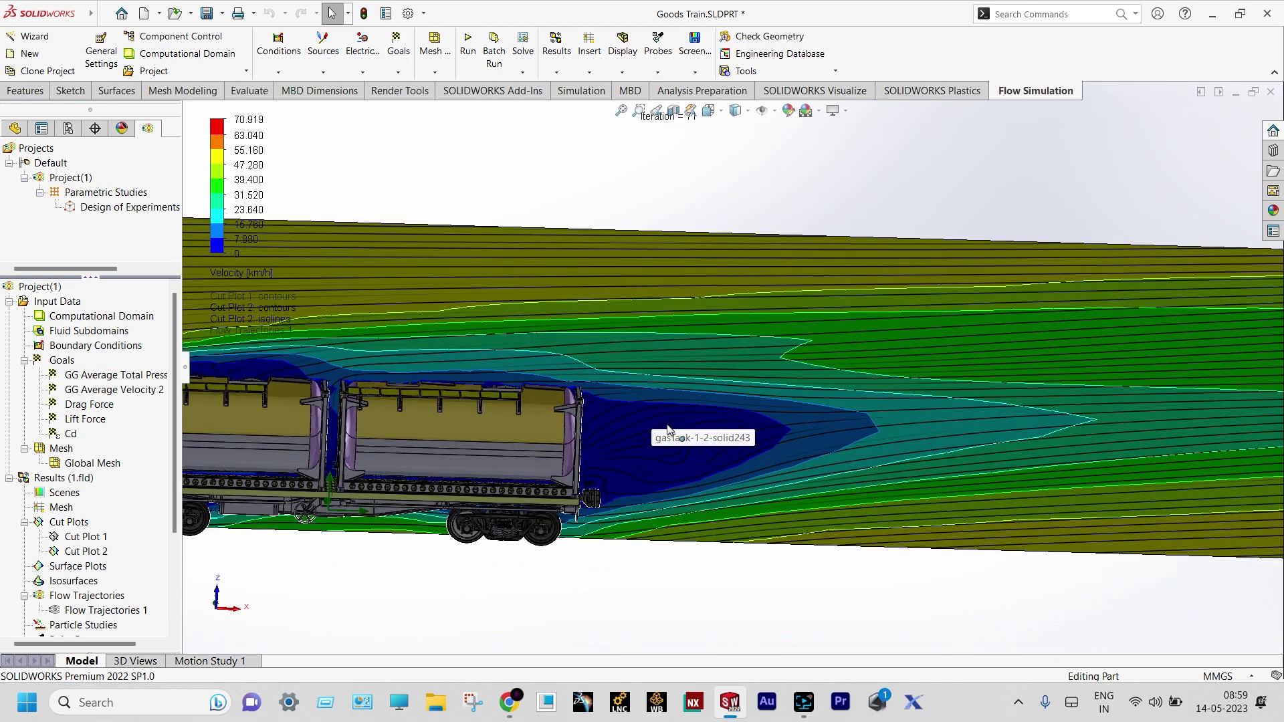
{"action": "scroll", "coordinate": [672, 419], "scroll_direction": "down", "scroll_amount": 1}
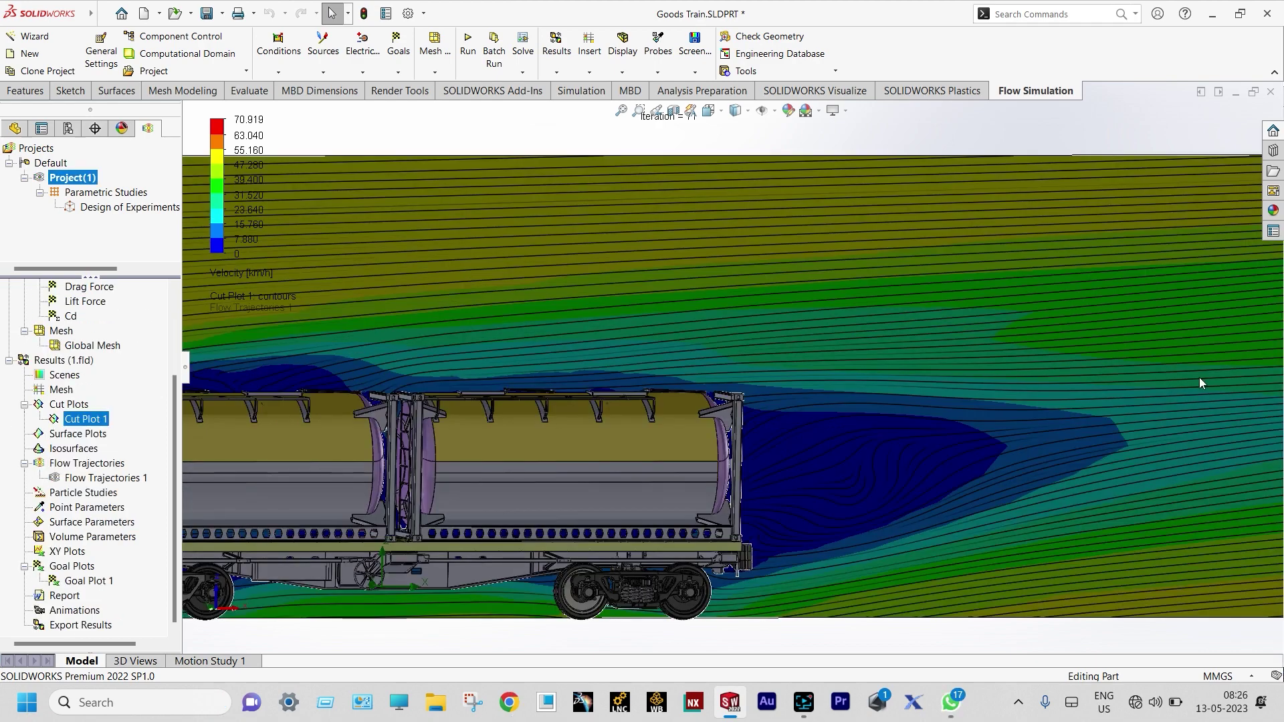
{"action": "scroll", "coordinate": [1199, 382], "scroll_direction": "up", "scroll_amount": 1}
{"action": "scroll", "coordinate": [1187, 376], "scroll_direction": "up", "scroll_amount": 2}
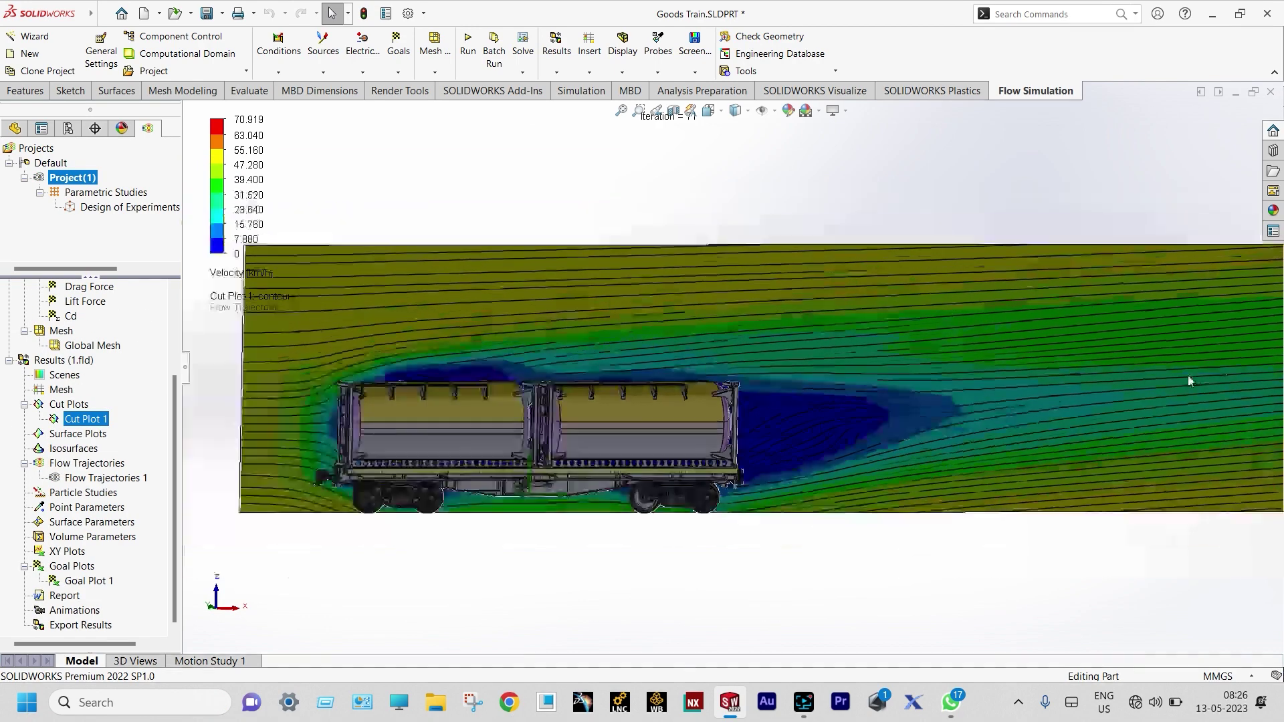
Step: Play the animation of Cut Plot 1 and hide the plot
{"action": "right_click", "coordinate": [84, 418]}
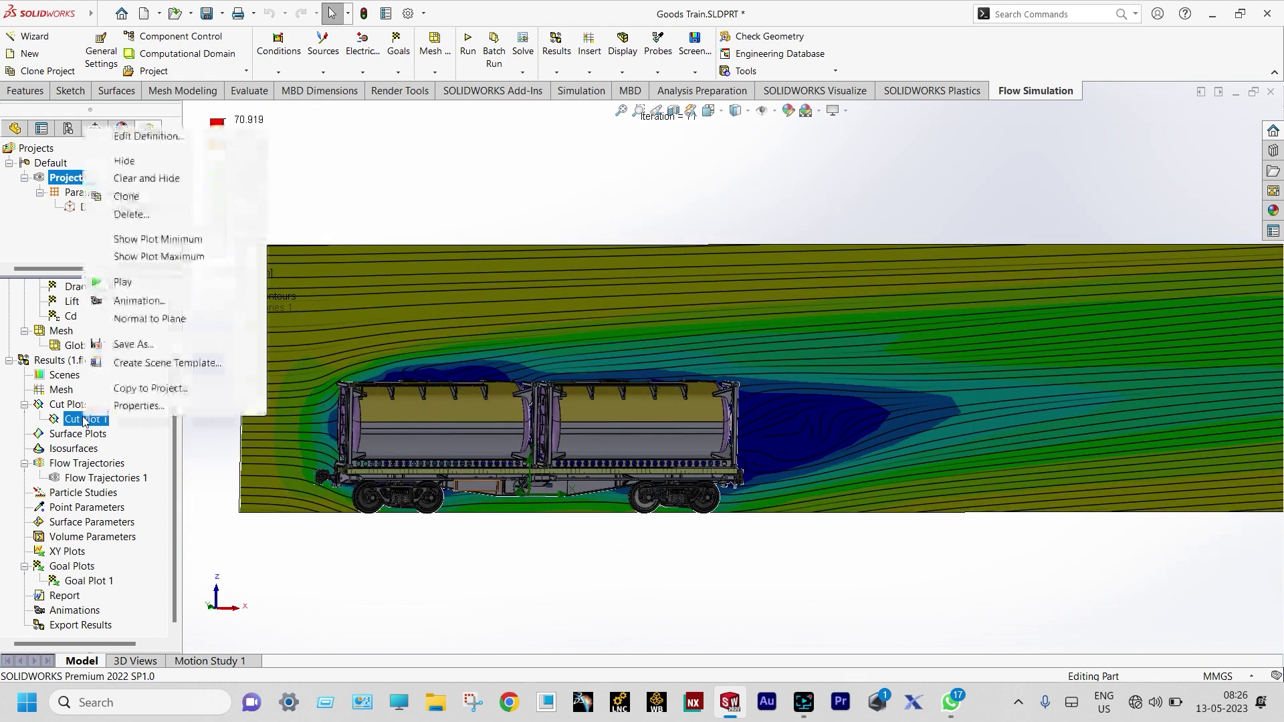
{"action": "left_click", "coordinate": [123, 283]}
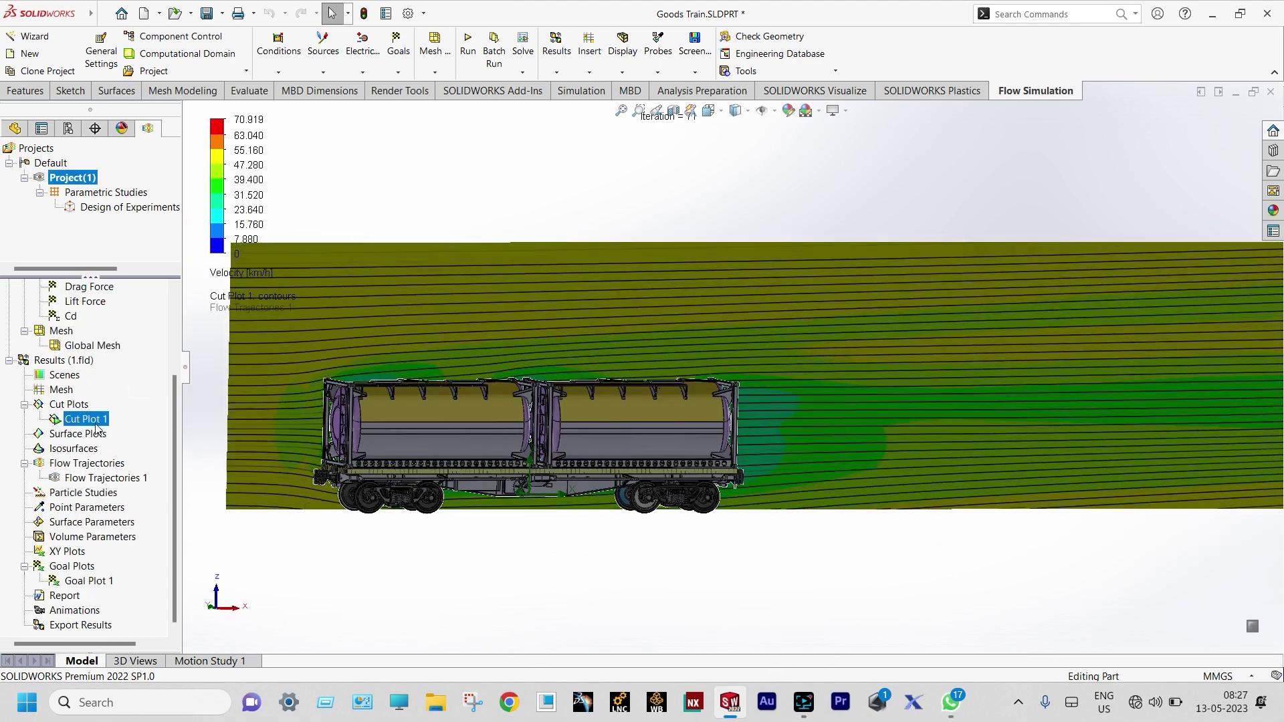
{"action": "right_click", "coordinate": [97, 424]}
{"action": "left_click", "coordinate": [142, 169]}
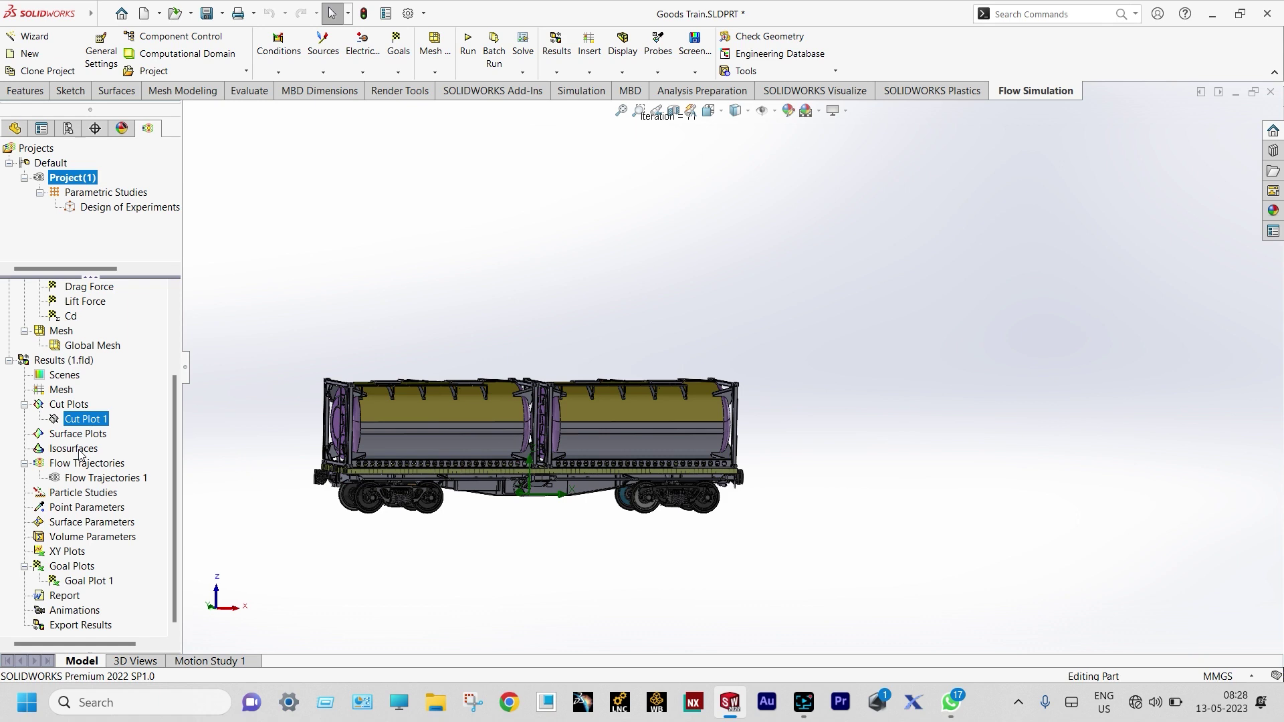
Step: Display the Flow Trajectories 1 plot and open its definition for editing
{"action": "left_click", "coordinate": [104, 478]}
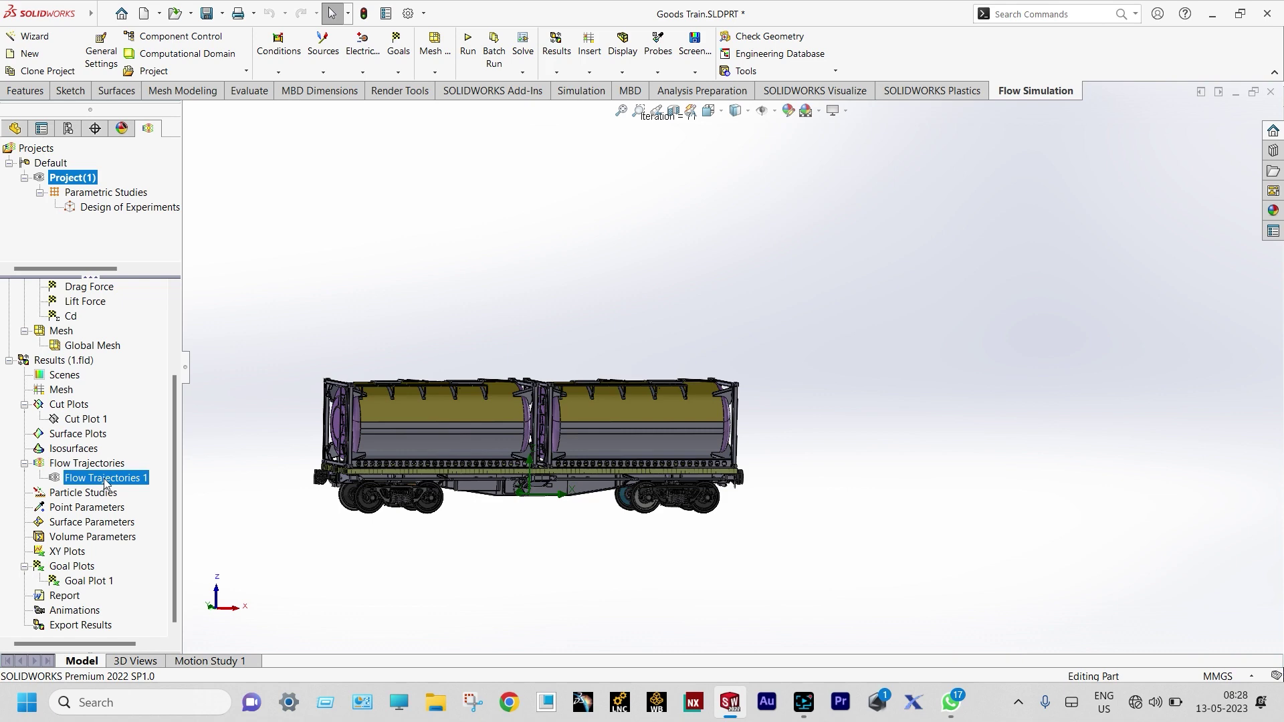
{"action": "right_click", "coordinate": [104, 483]}
{"action": "left_click", "coordinate": [188, 226]}
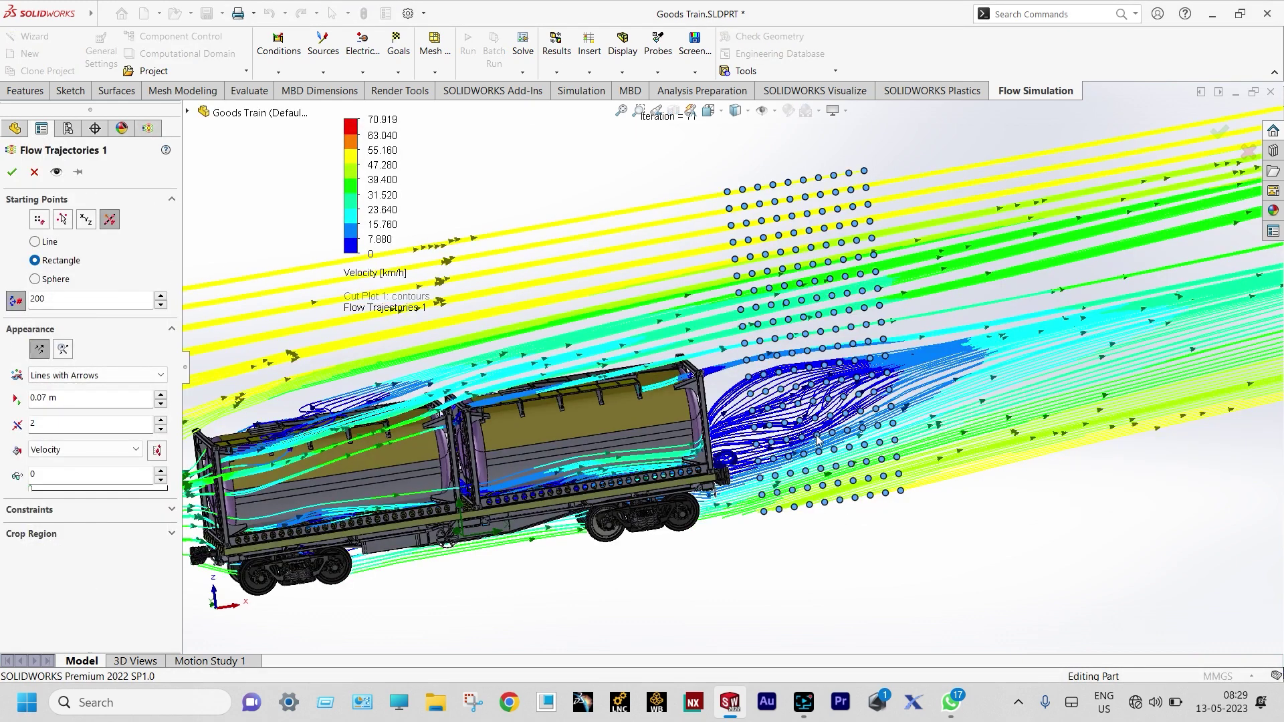
Step: Examine the recirculating velocity trajectories behind the wagon and above its rear coupler, and close the Flow Trajectories 1 definition
{"action": "scroll", "coordinate": [816, 438], "scroll_direction": "down", "scroll_amount": 5}
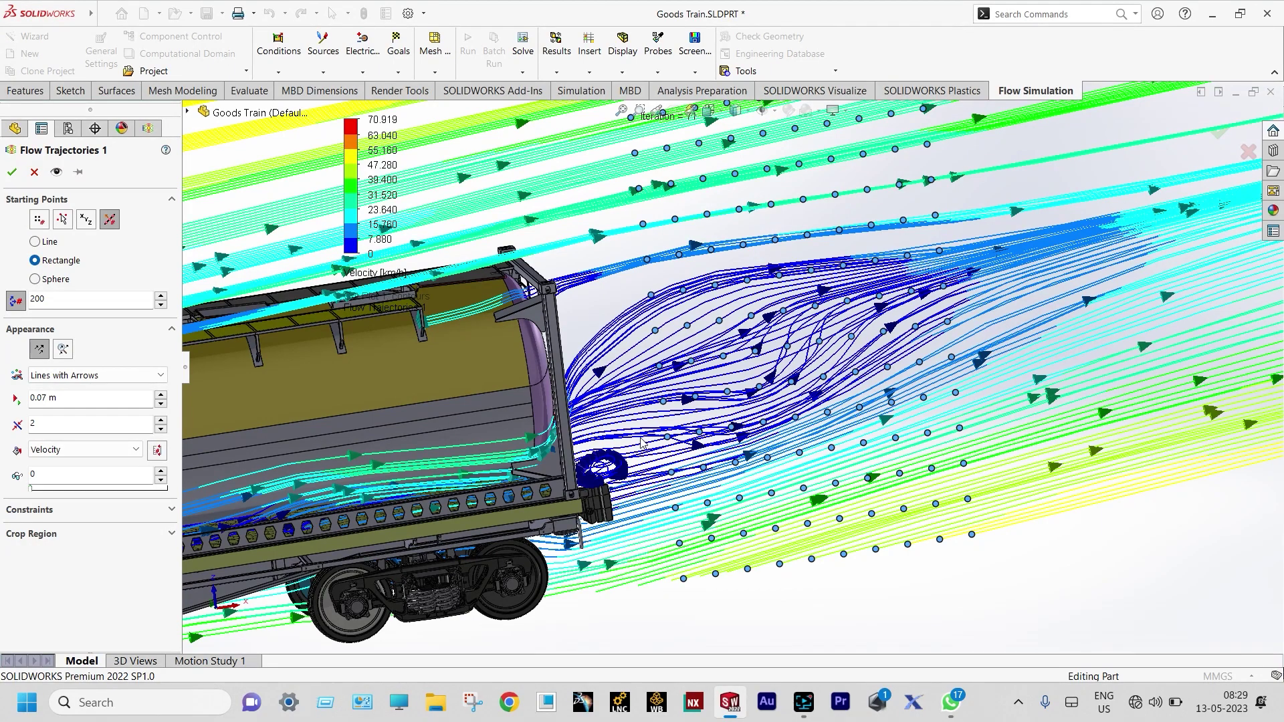
{"action": "scroll", "coordinate": [616, 466], "scroll_direction": "down", "scroll_amount": 3}
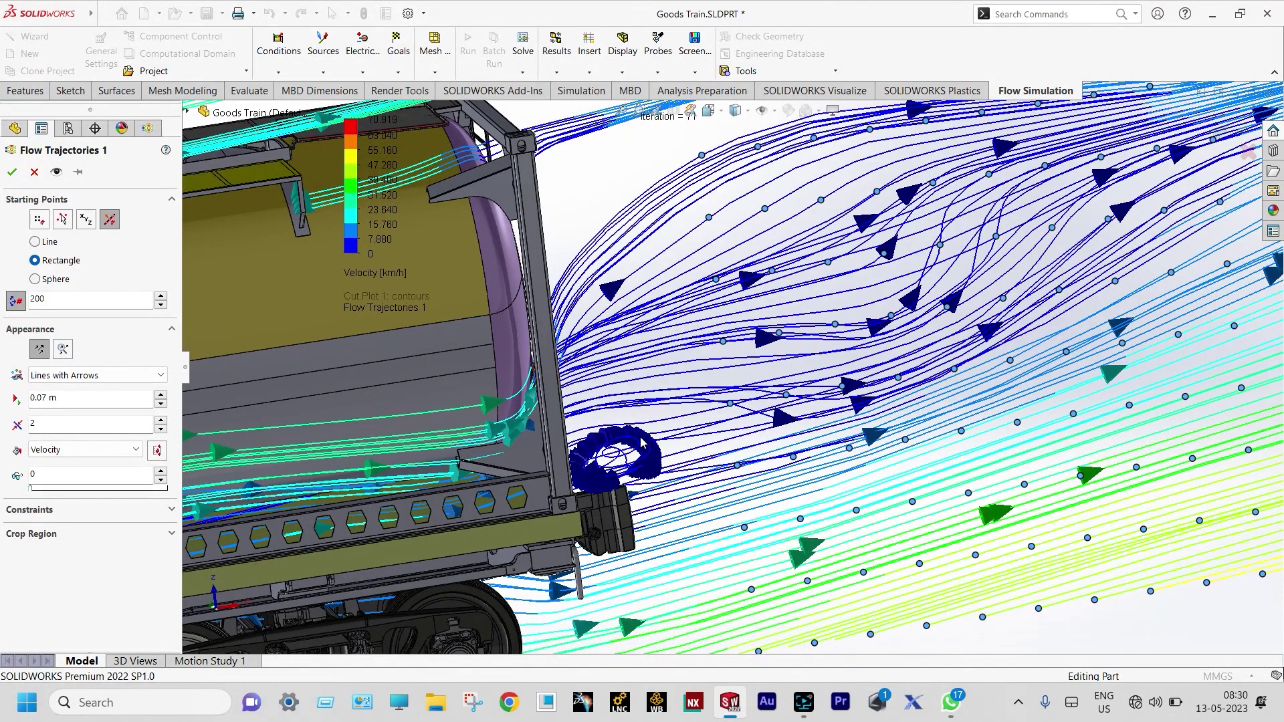
{"action": "scroll", "coordinate": [642, 443], "scroll_direction": "down", "scroll_amount": 2}
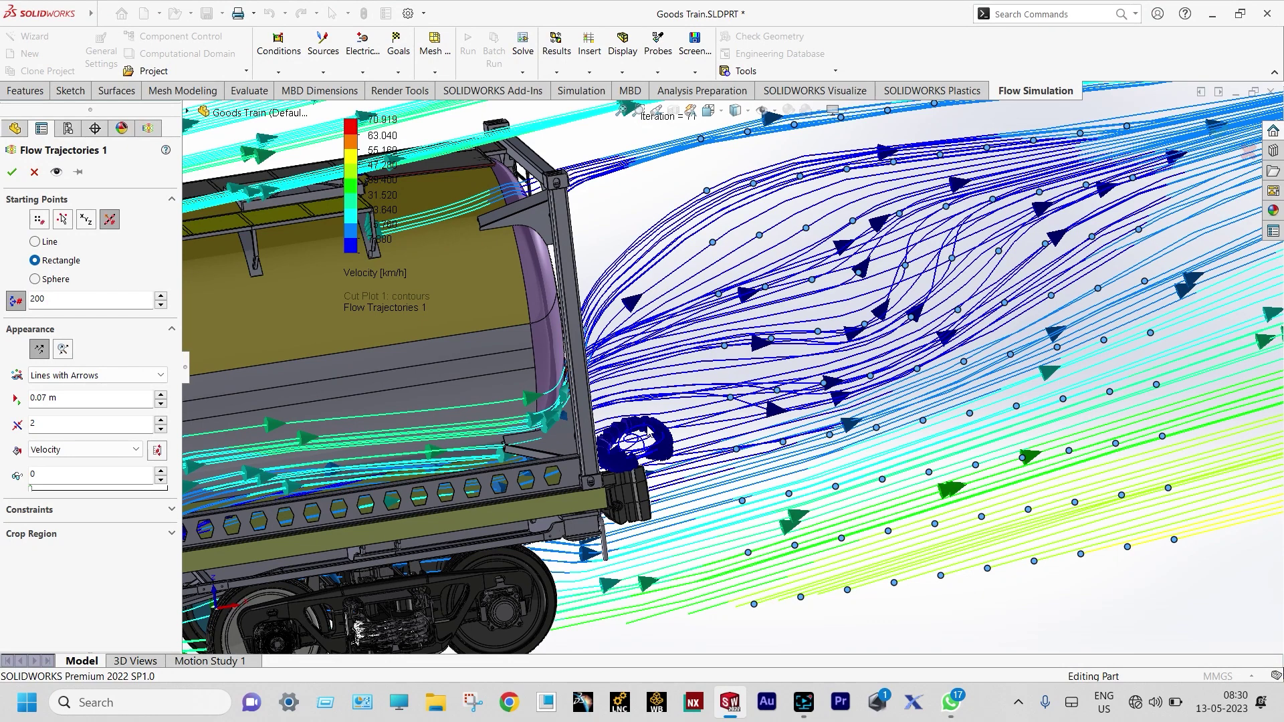
{"action": "scroll", "coordinate": [639, 435], "scroll_direction": "down", "scroll_amount": 3}
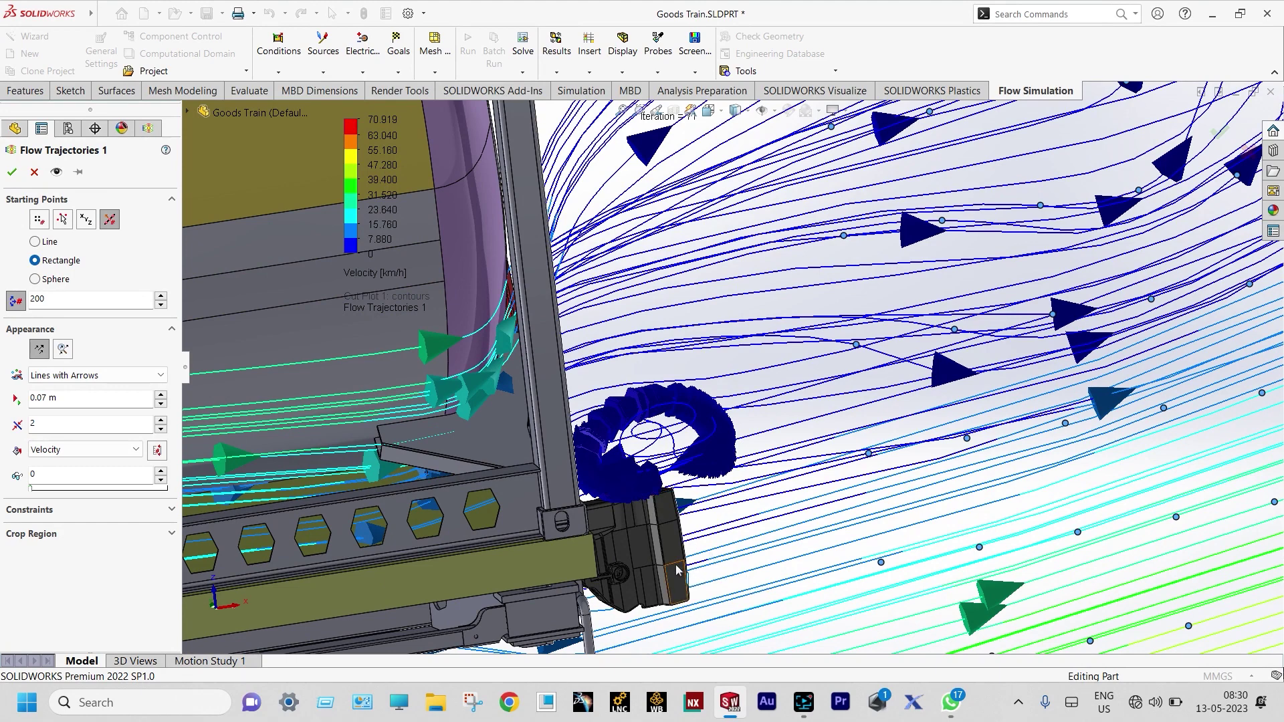
{"action": "scroll", "coordinate": [706, 363], "scroll_direction": "up", "scroll_amount": 3}
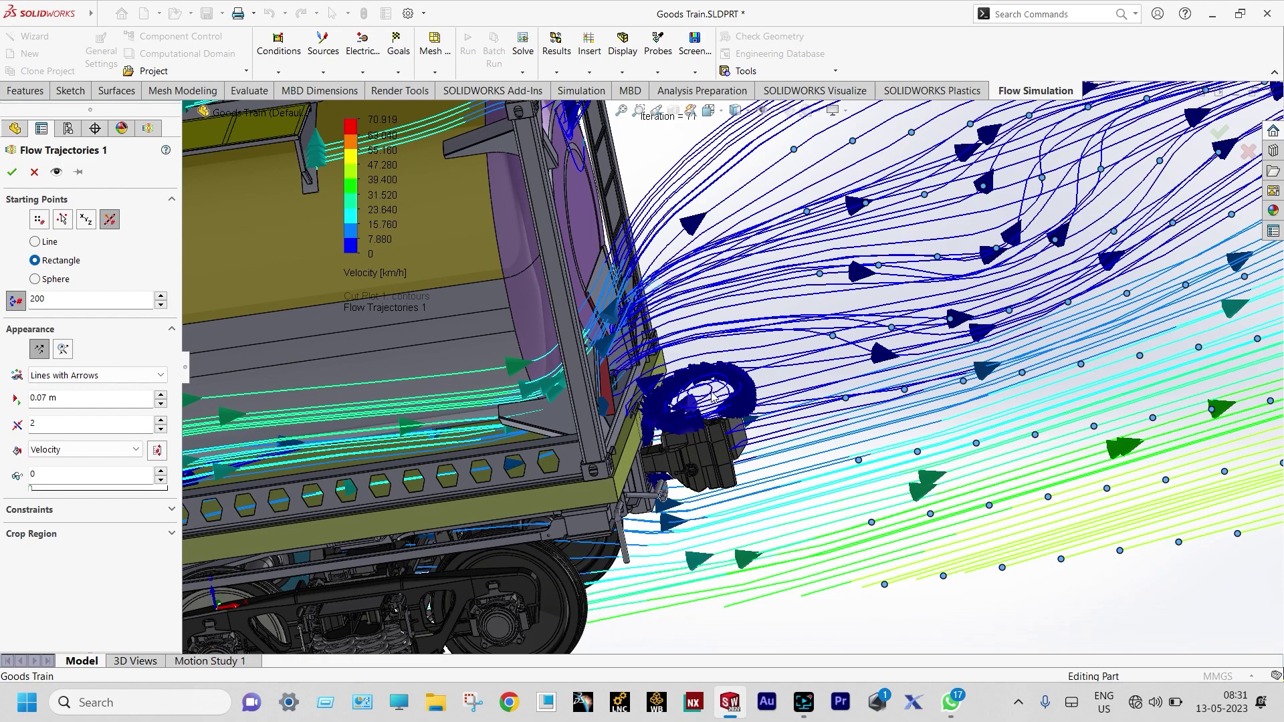
{"action": "scroll", "coordinate": [712, 396], "scroll_direction": "up", "scroll_amount": 6}
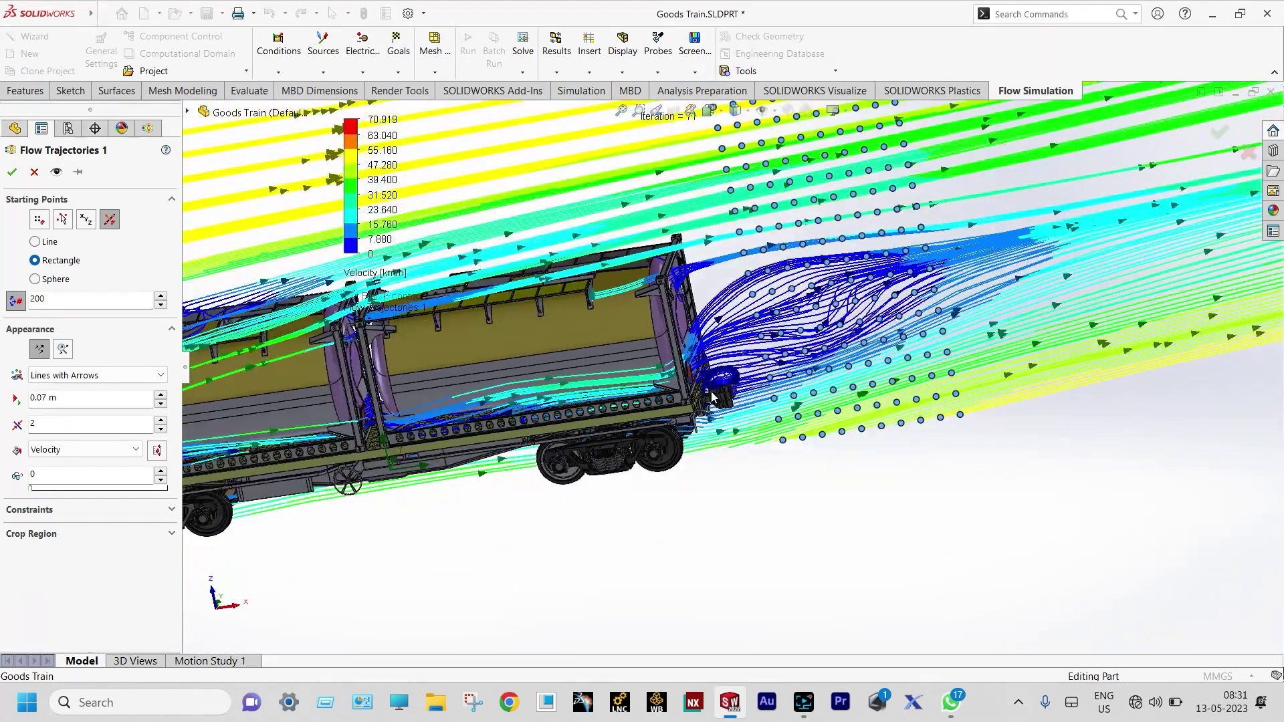
{"action": "scroll", "coordinate": [713, 396], "scroll_direction": "up", "scroll_amount": 2}
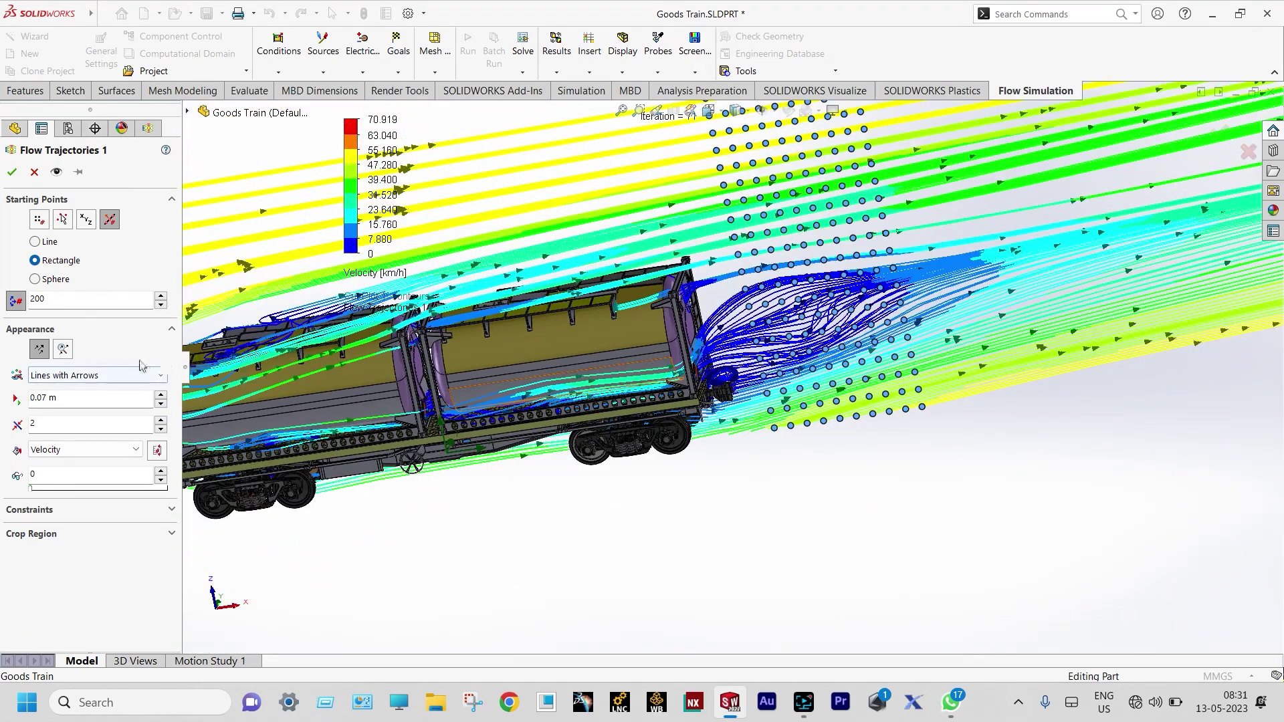
{"action": "left_click", "coordinate": [11, 172]}
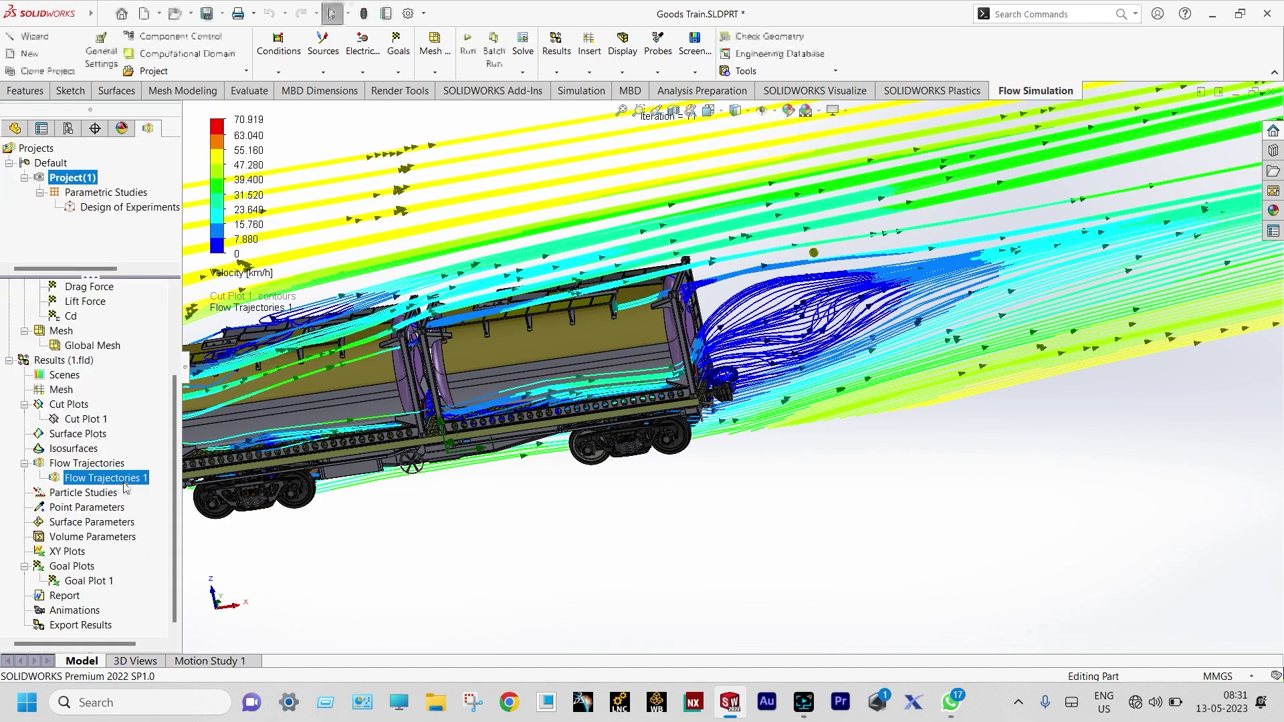
Step: Play the Flow Trajectories 1 animation and inspect the swirling trajectory above the wagon's rear coupler
{"action": "right_click", "coordinate": [127, 479]}
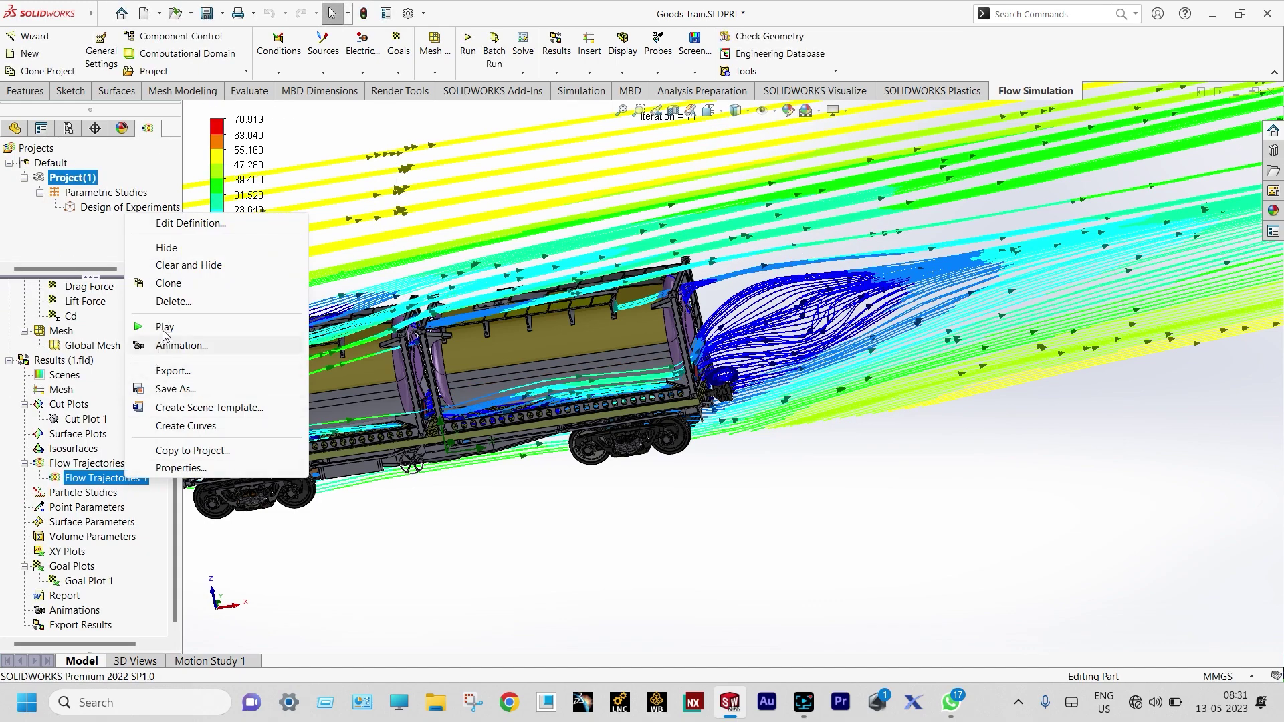
{"action": "left_click", "coordinate": [166, 248]}
{"action": "scroll", "coordinate": [607, 315], "scroll_direction": "up", "scroll_amount": 2}
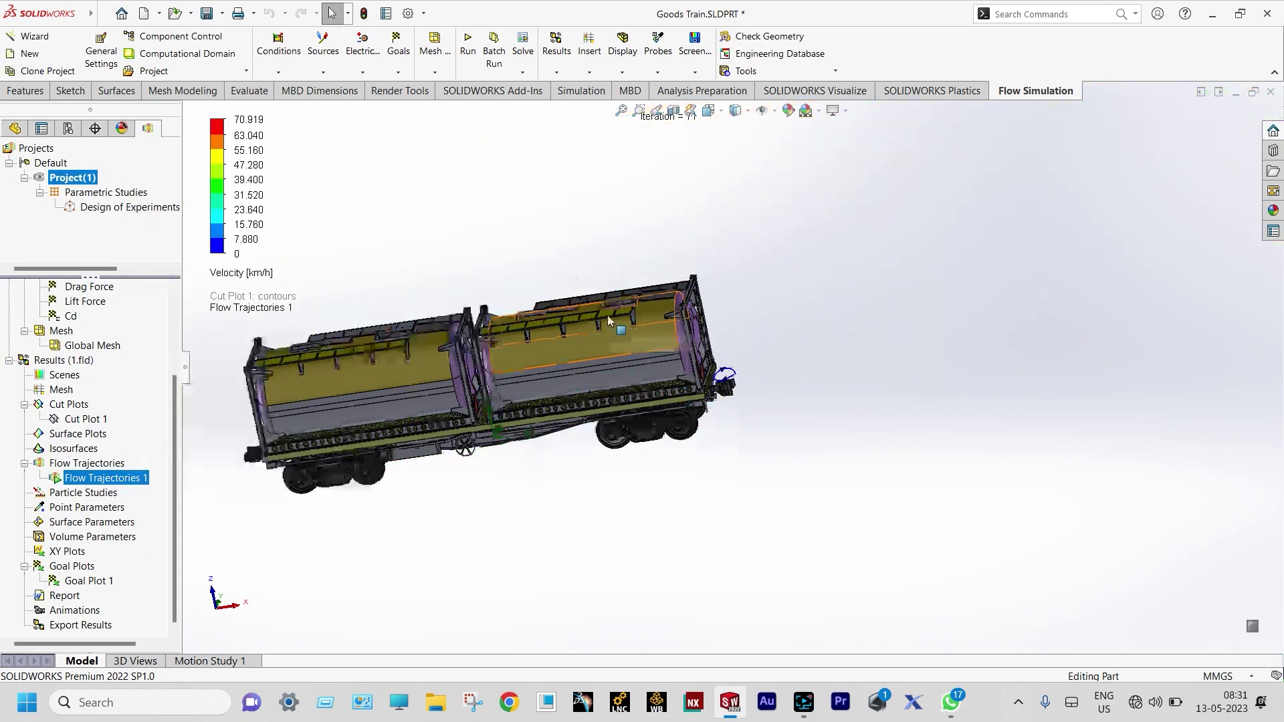
{"action": "scroll", "coordinate": [688, 358], "scroll_direction": "down", "scroll_amount": 5}
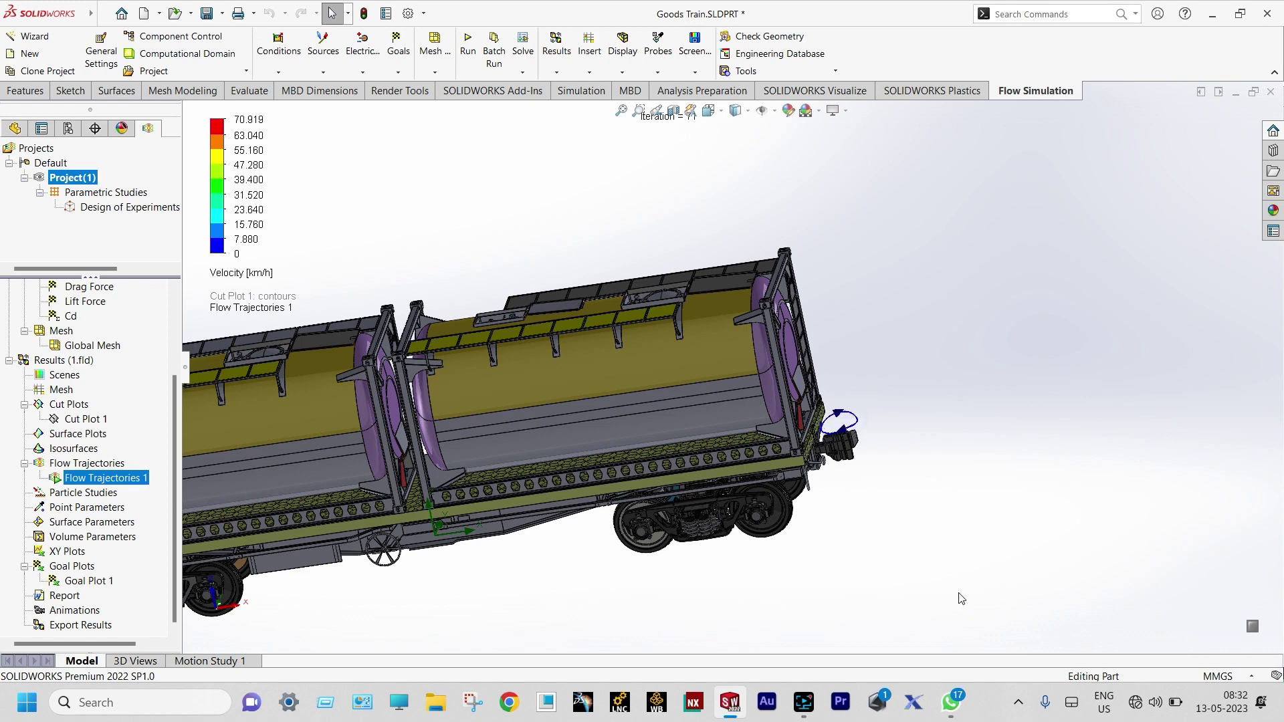
{"action": "scroll", "coordinate": [844, 453], "scroll_direction": "down", "scroll_amount": 2}
{"action": "scroll", "coordinate": [834, 447], "scroll_direction": "down", "scroll_amount": 3}
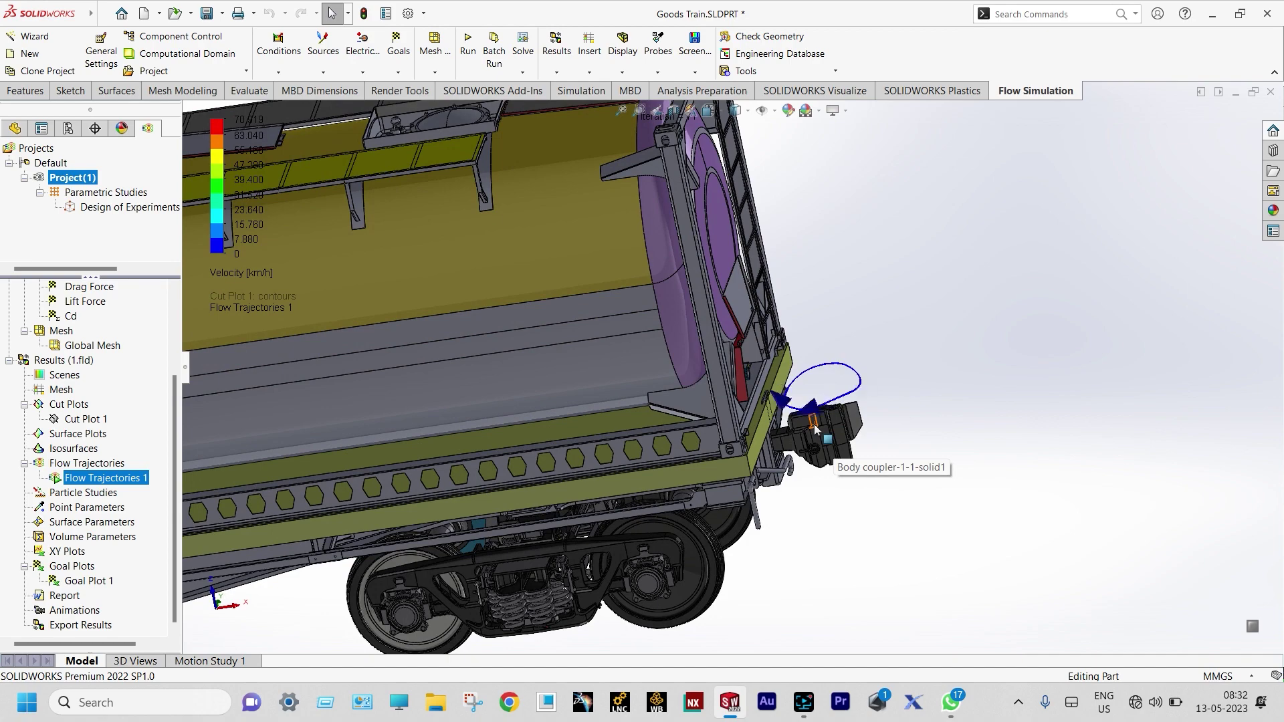
{"action": "scroll", "coordinate": [813, 424], "scroll_direction": "up", "scroll_amount": 5}
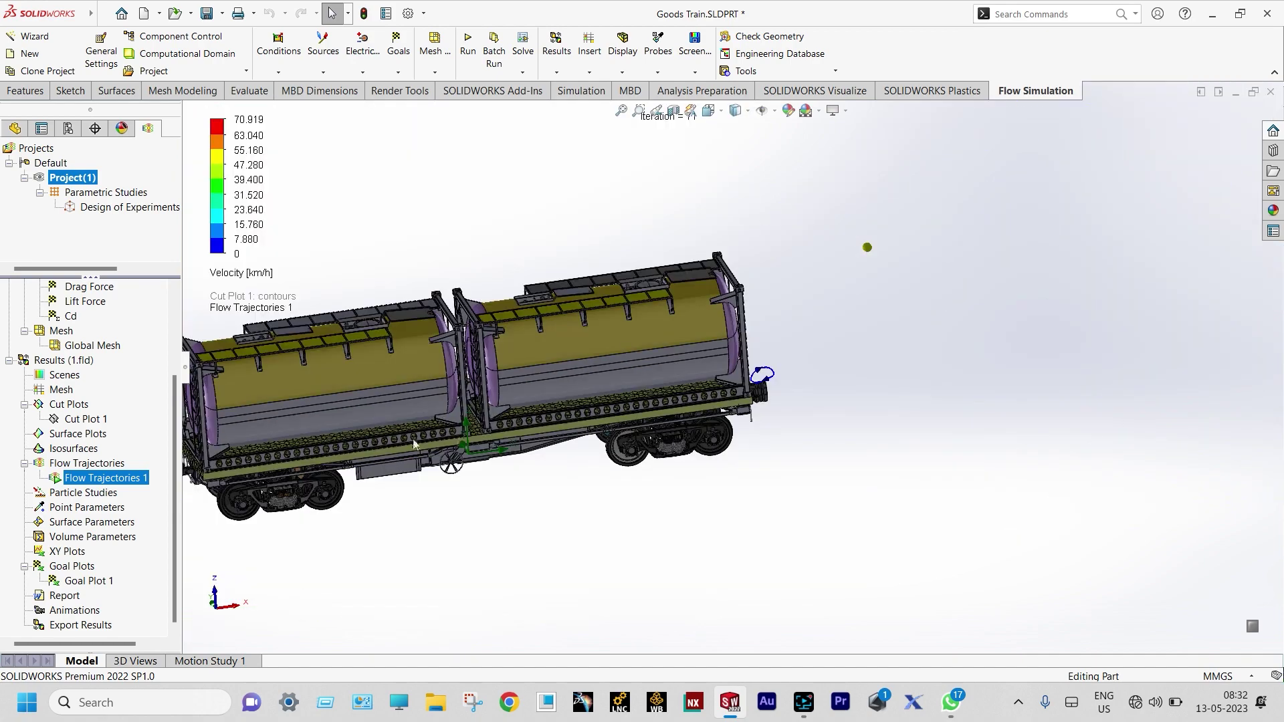
Step: Edit Flow Trajectories 1 by widening the rectangle of starting points behind the wagon, and regenerate the trajectories
{"action": "right_click", "coordinate": [107, 480]}
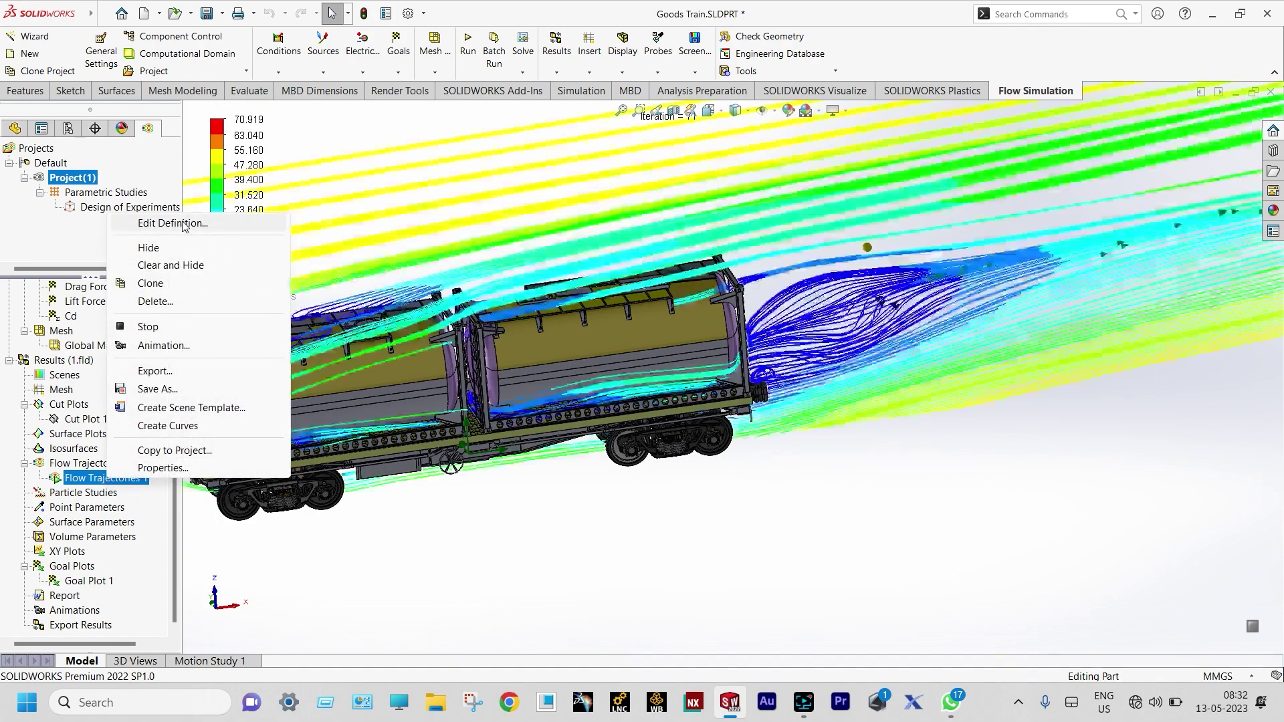
{"action": "left_click", "coordinate": [183, 223]}
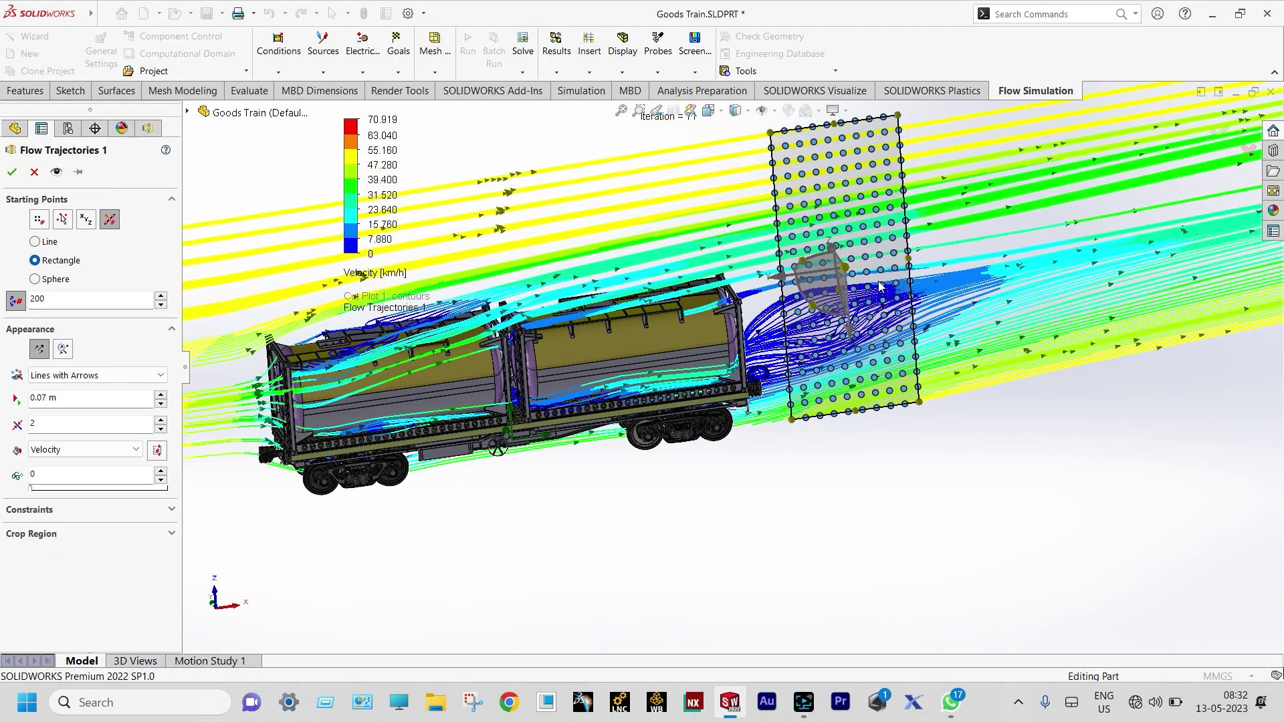
{"action": "scroll", "coordinate": [855, 321], "scroll_direction": "down", "scroll_amount": 3}
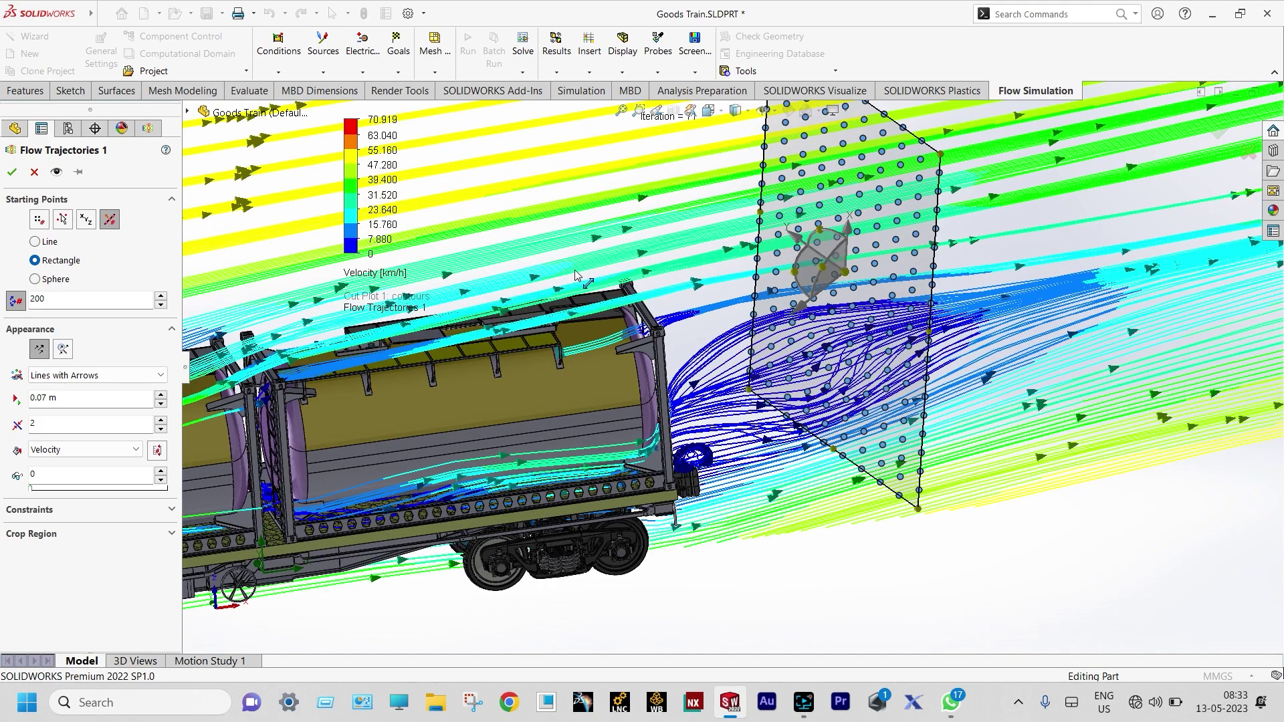
{"action": "left_click_drag", "start_coordinate": [538, 261], "coordinate": [410, 240]}
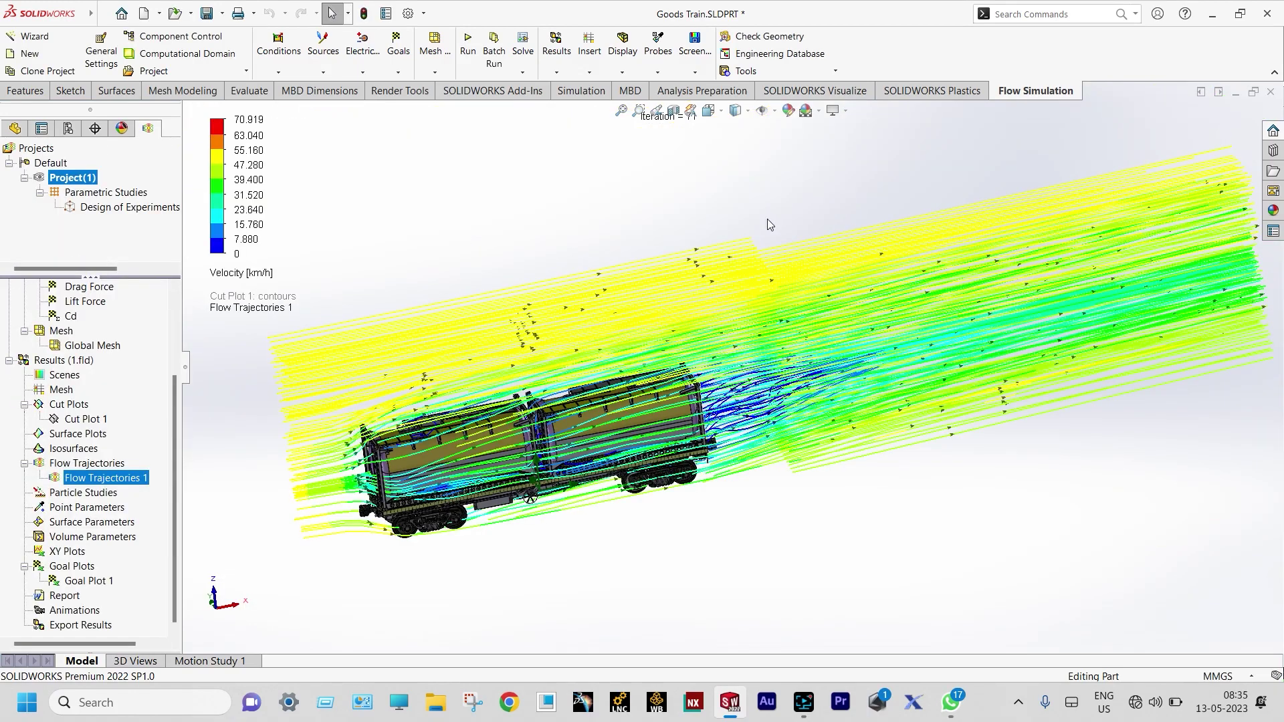
Step: Play the animation of the widened Flow Trajectories 1 from an angled view of the wagon
{"action": "middle_click_drag", "start_coordinate": [763, 219], "coordinate": [247, 428]}
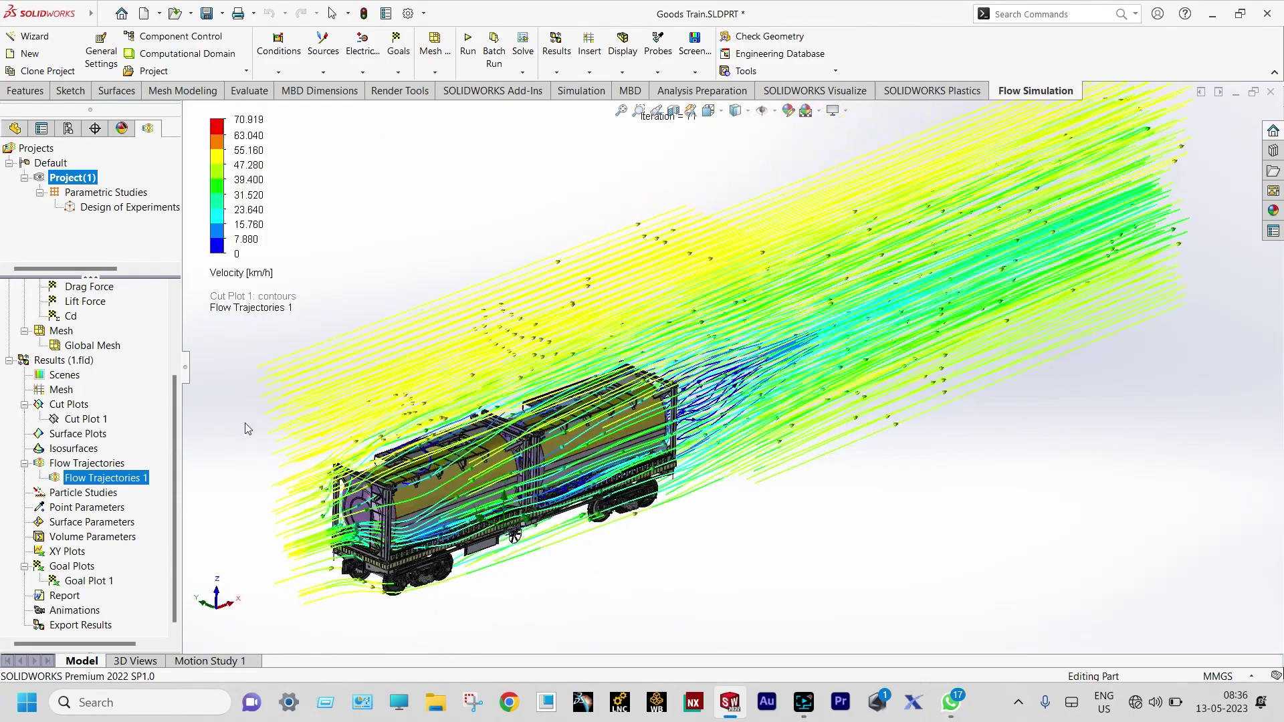
{"action": "right_click", "coordinate": [123, 472]}
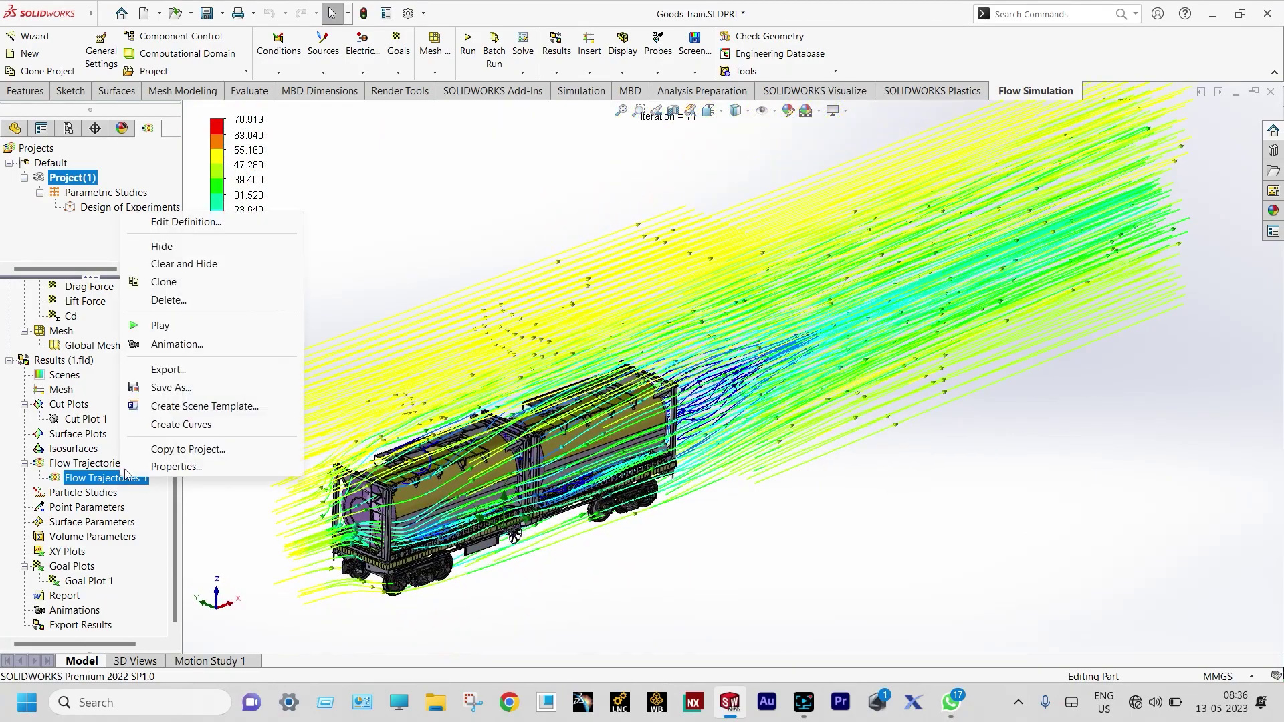
{"action": "left_click", "coordinate": [159, 325]}
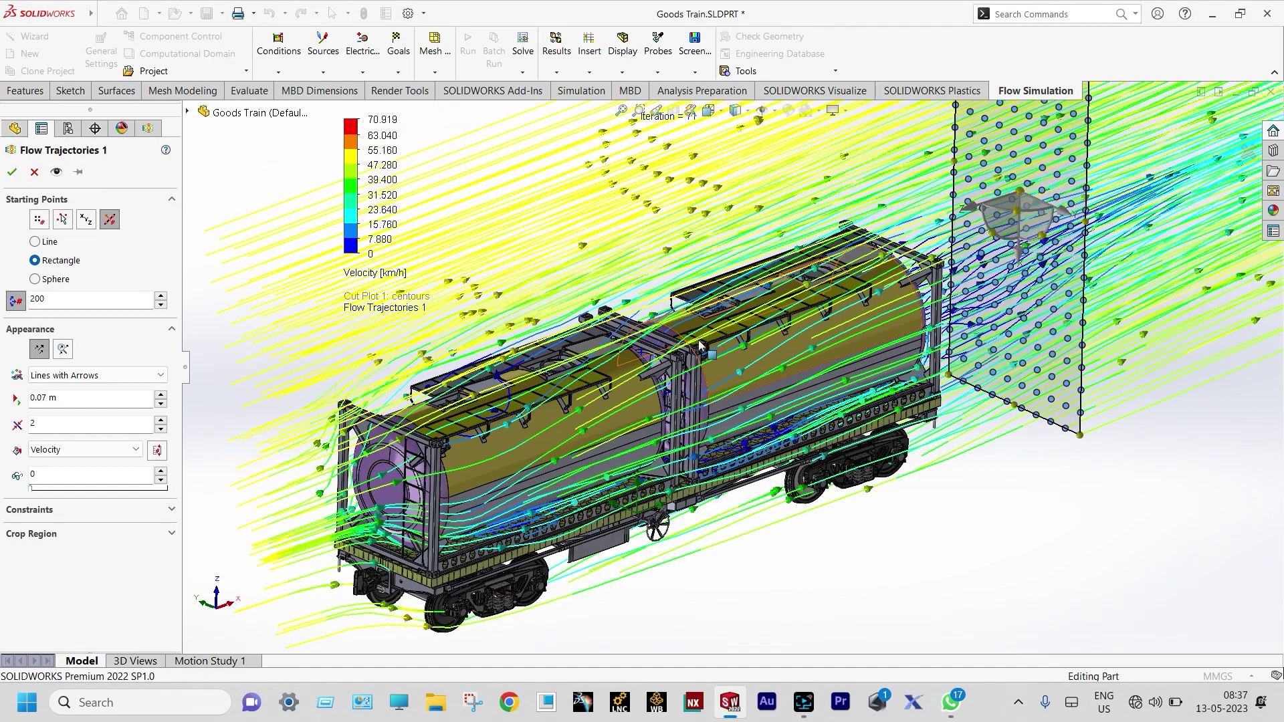
Step: Examine the velocity trajectories along the tanks and around the rear coupler, close the definition and hide the trajectories
{"action": "middle_click_drag", "start_coordinate": [742, 335], "coordinate": [692, 311]}
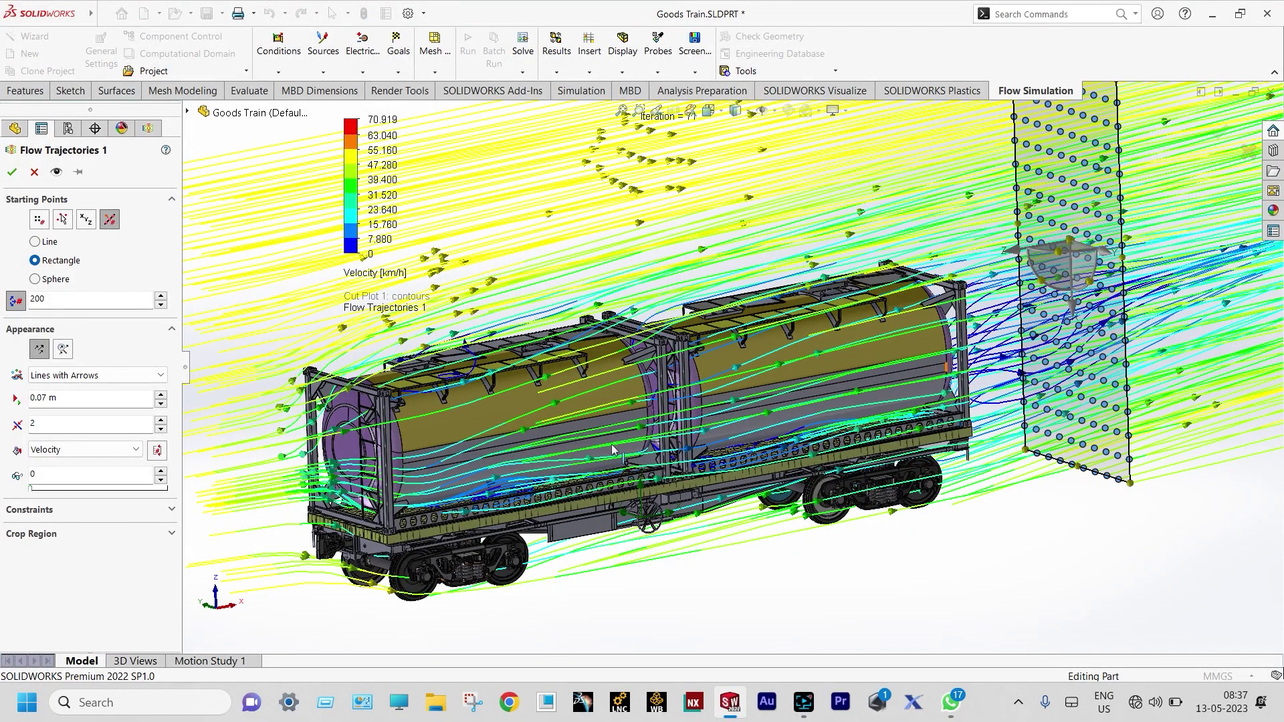
{"action": "middle_click_drag", "start_coordinate": [478, 455], "coordinate": [514, 527]}
{"action": "scroll", "coordinate": [525, 565], "scroll_direction": "down", "scroll_amount": 1}
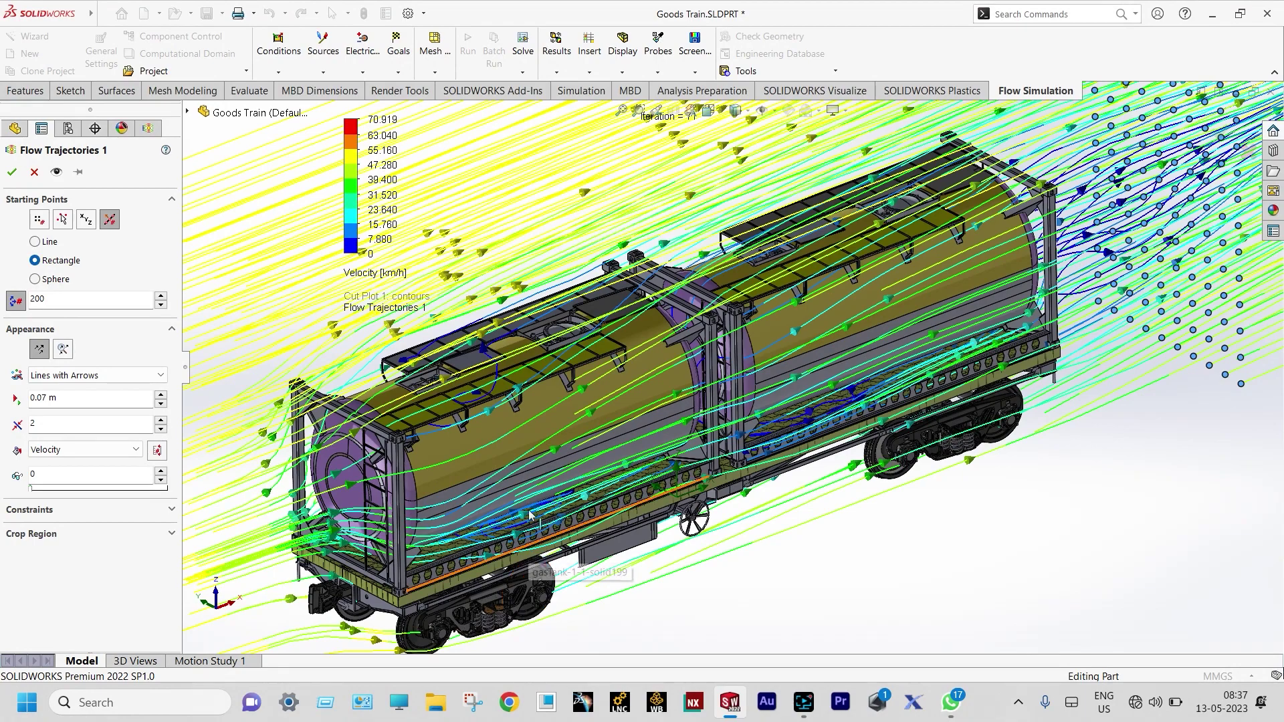
{"action": "scroll", "coordinate": [543, 434], "scroll_direction": "up", "scroll_amount": 2}
{"action": "middle_click_drag", "start_coordinate": [543, 433], "coordinate": [423, 440]}
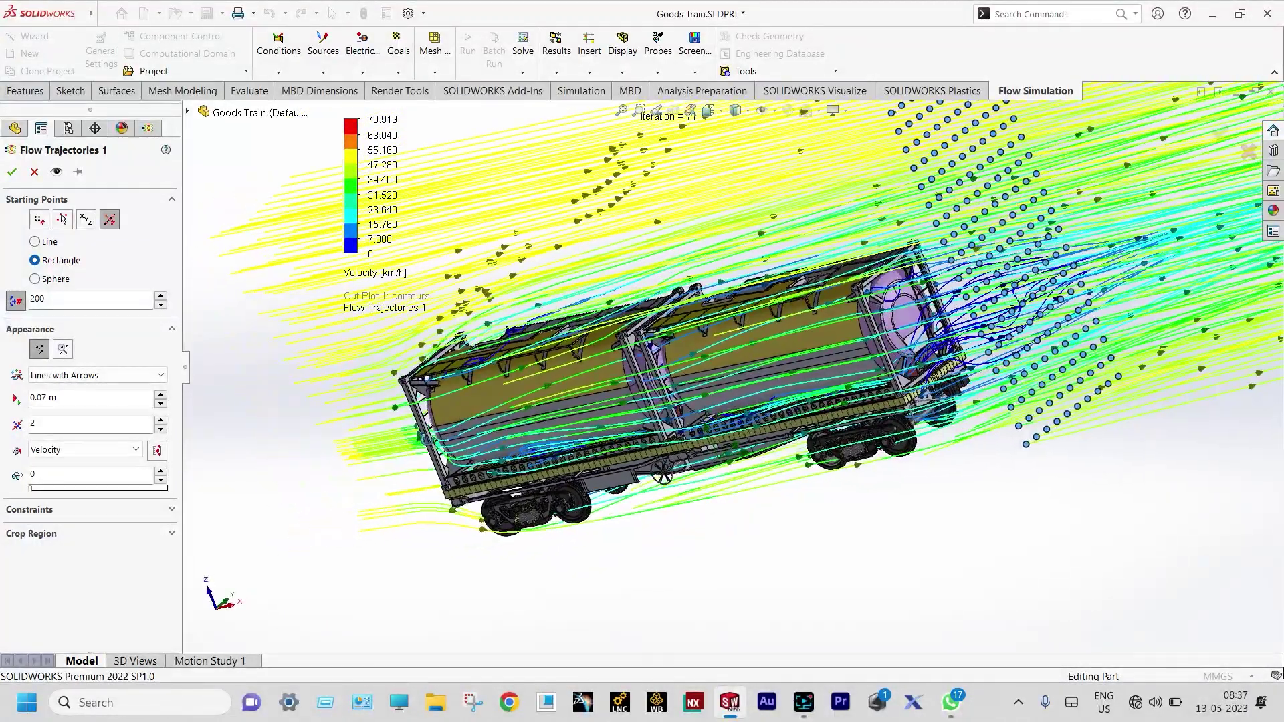
{"action": "scroll", "coordinate": [874, 364], "scroll_direction": "down", "scroll_amount": 6}
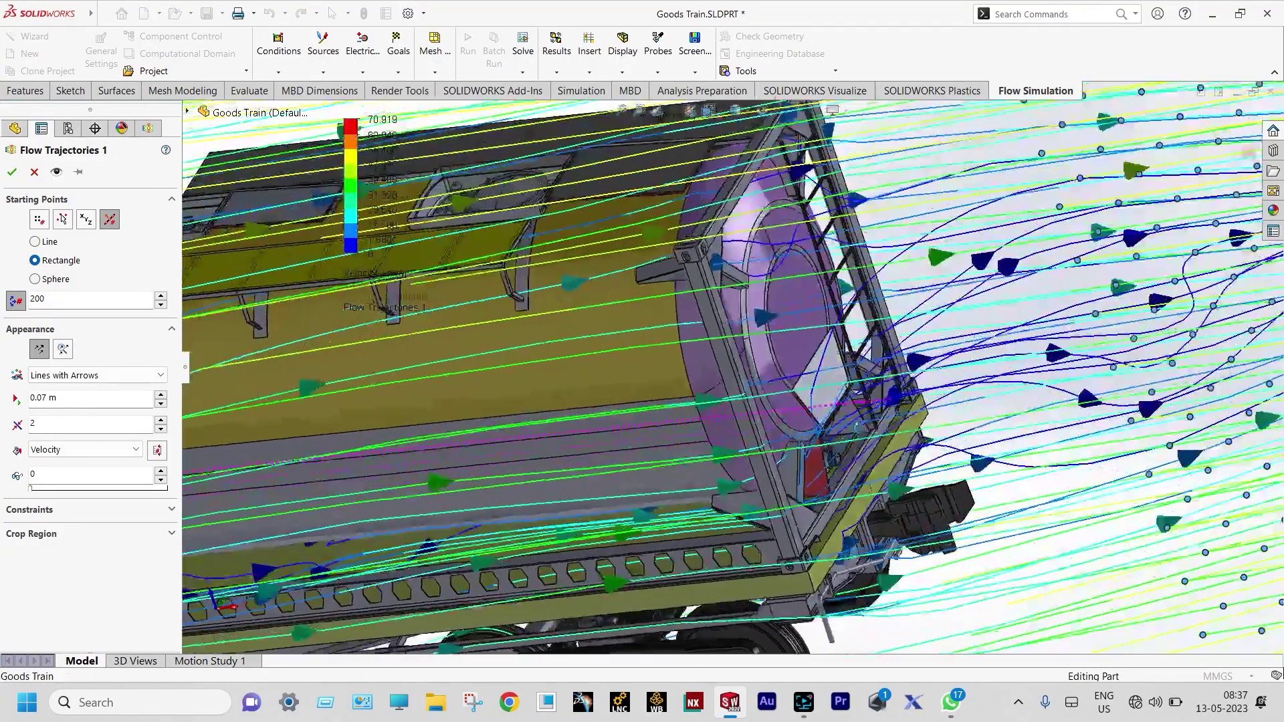
{"action": "middle_click_drag", "start_coordinate": [856, 428], "coordinate": [979, 473]}
{"action": "scroll", "coordinate": [993, 482], "scroll_direction": "up", "scroll_amount": 3}
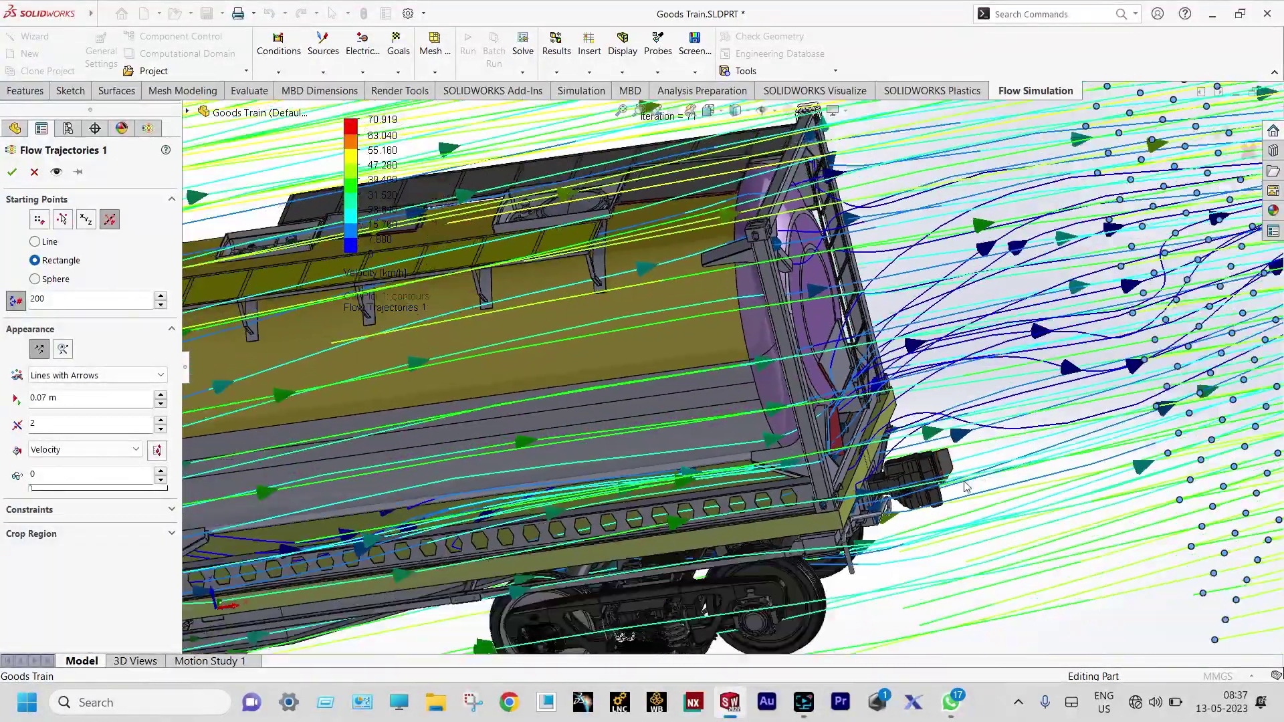
{"action": "scroll", "coordinate": [936, 501], "scroll_direction": "down", "scroll_amount": 5}
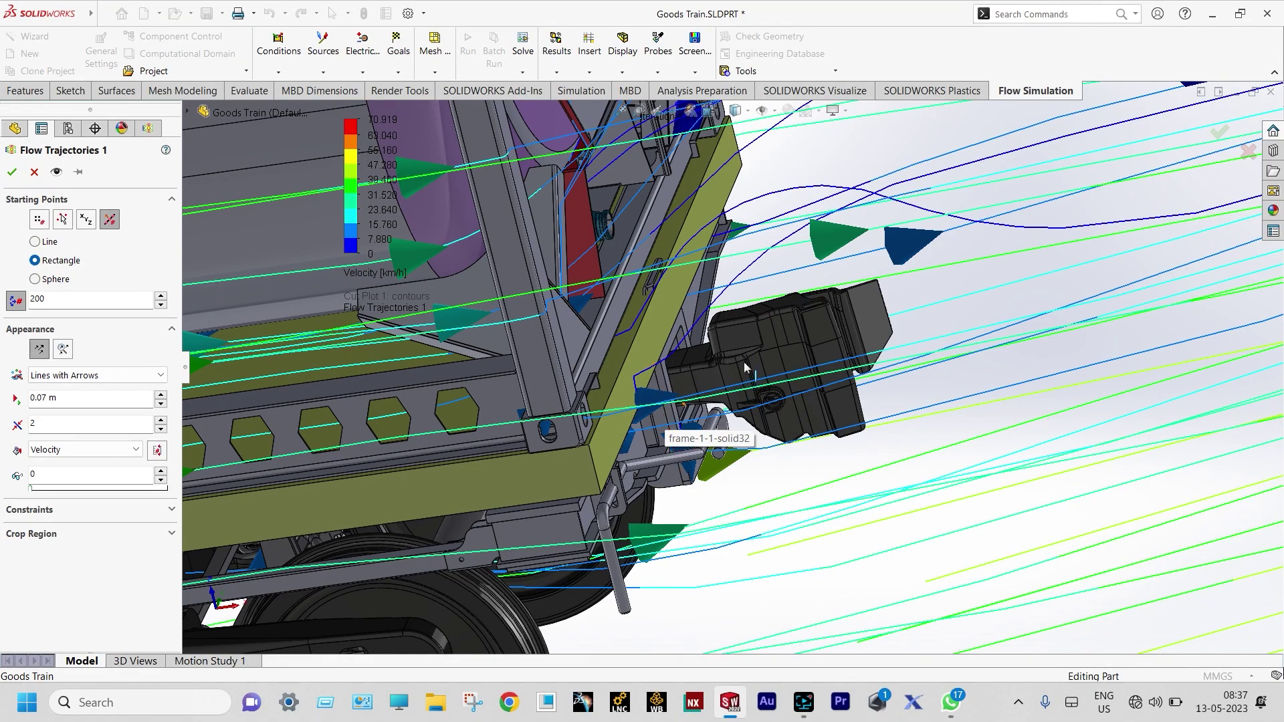
{"action": "scroll", "coordinate": [721, 372], "scroll_direction": "up", "scroll_amount": 10}
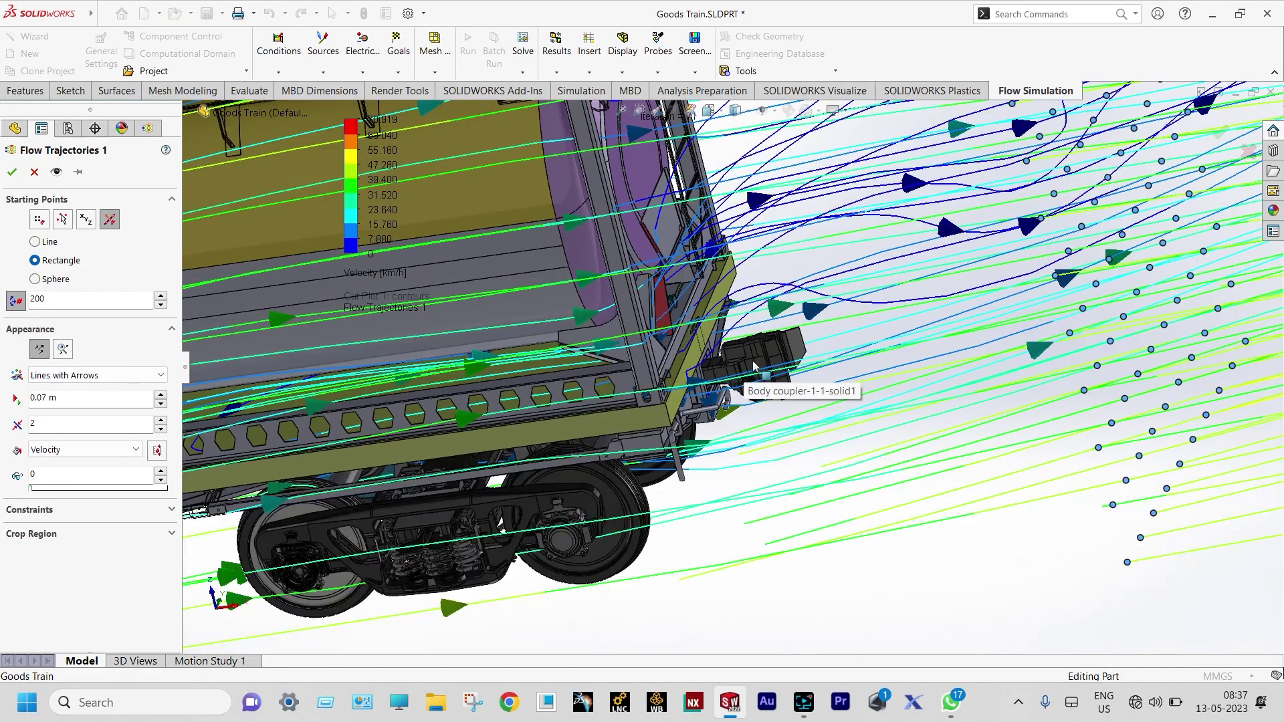
{"action": "scroll", "coordinate": [753, 366], "scroll_direction": "up", "scroll_amount": 5}
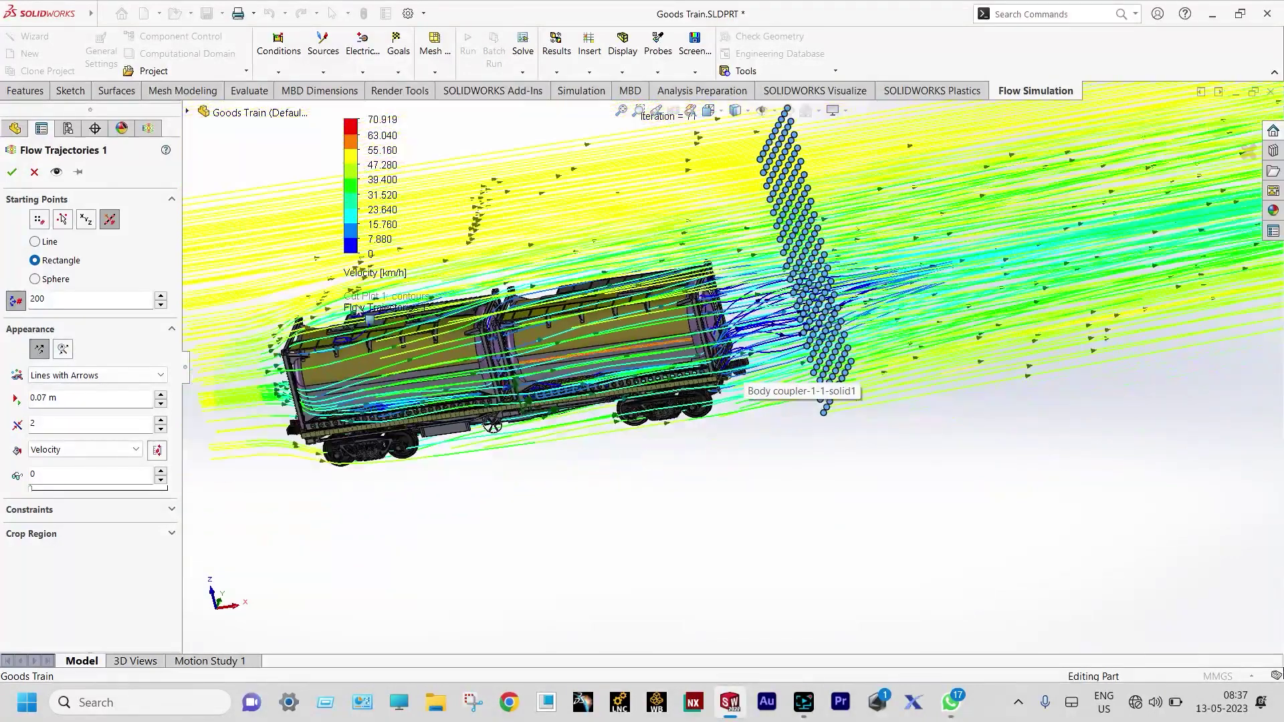
{"action": "left_click", "coordinate": [14, 176]}
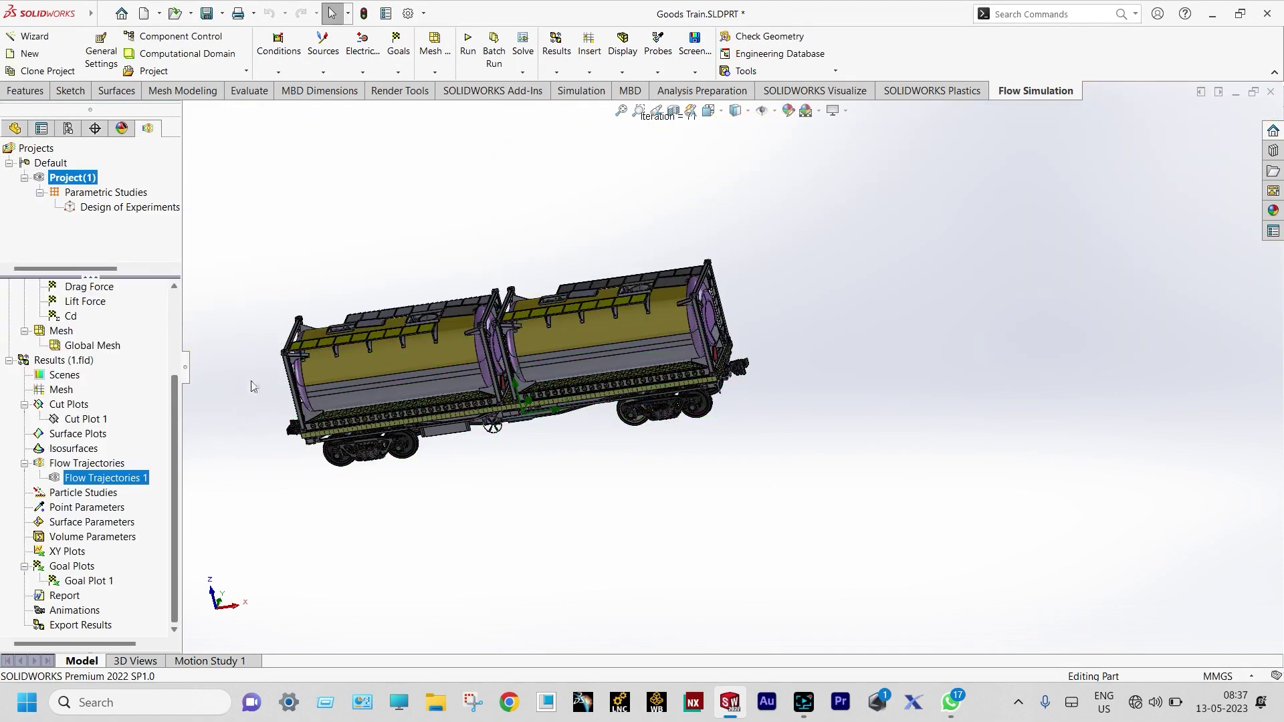
{"action": "left_click", "coordinate": [92, 581]}
{"action": "right_click", "coordinate": [91, 584]}
{"action": "right_click", "coordinate": [64, 568]}
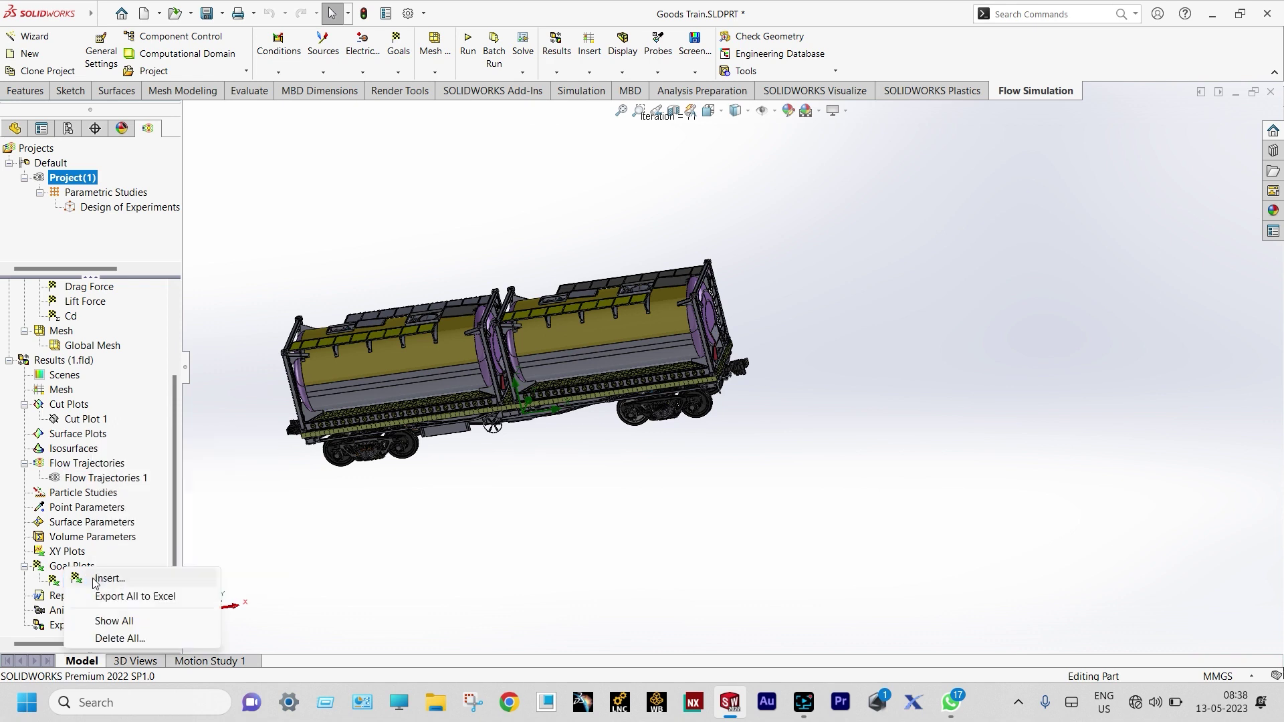
{"action": "left_click", "coordinate": [96, 580]}
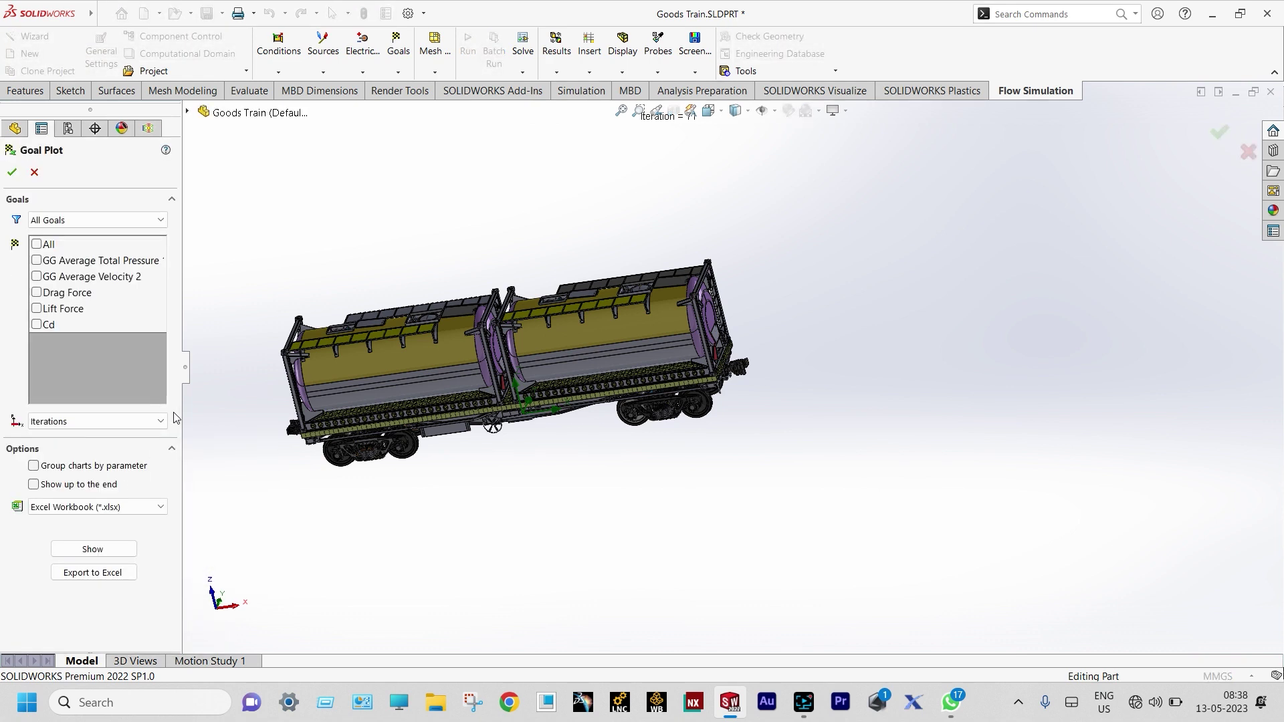
{"action": "left_click", "coordinate": [39, 178]}
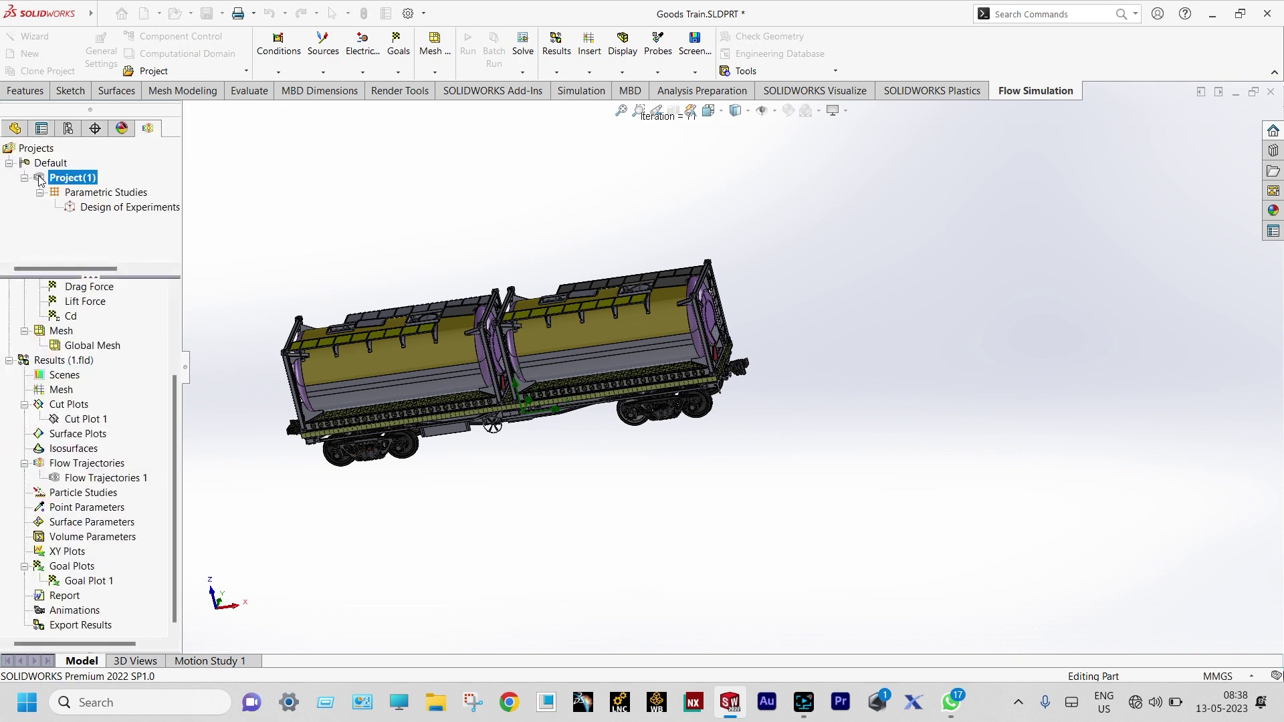
Step: Edit the definition of Goal Plot 1 and export all goals plotted against iterations to an Excel workbook
{"action": "right_click", "coordinate": [100, 581]}
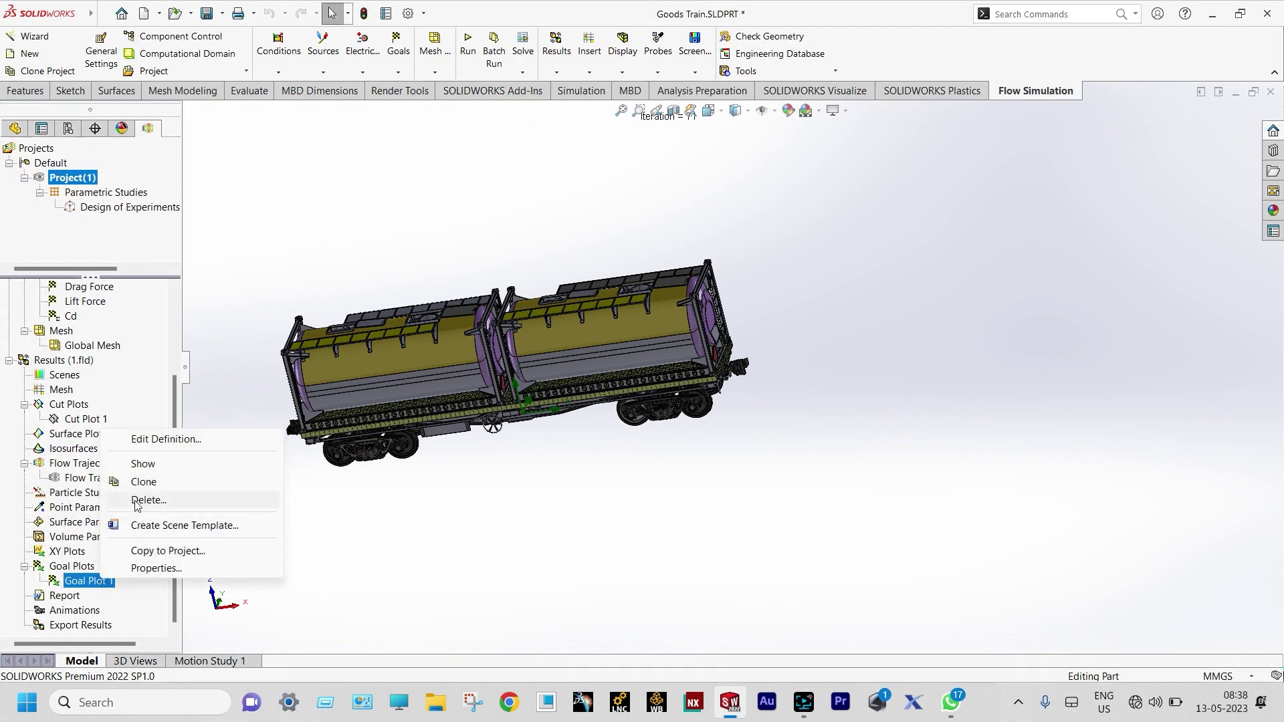
{"action": "left_click", "coordinate": [139, 441]}
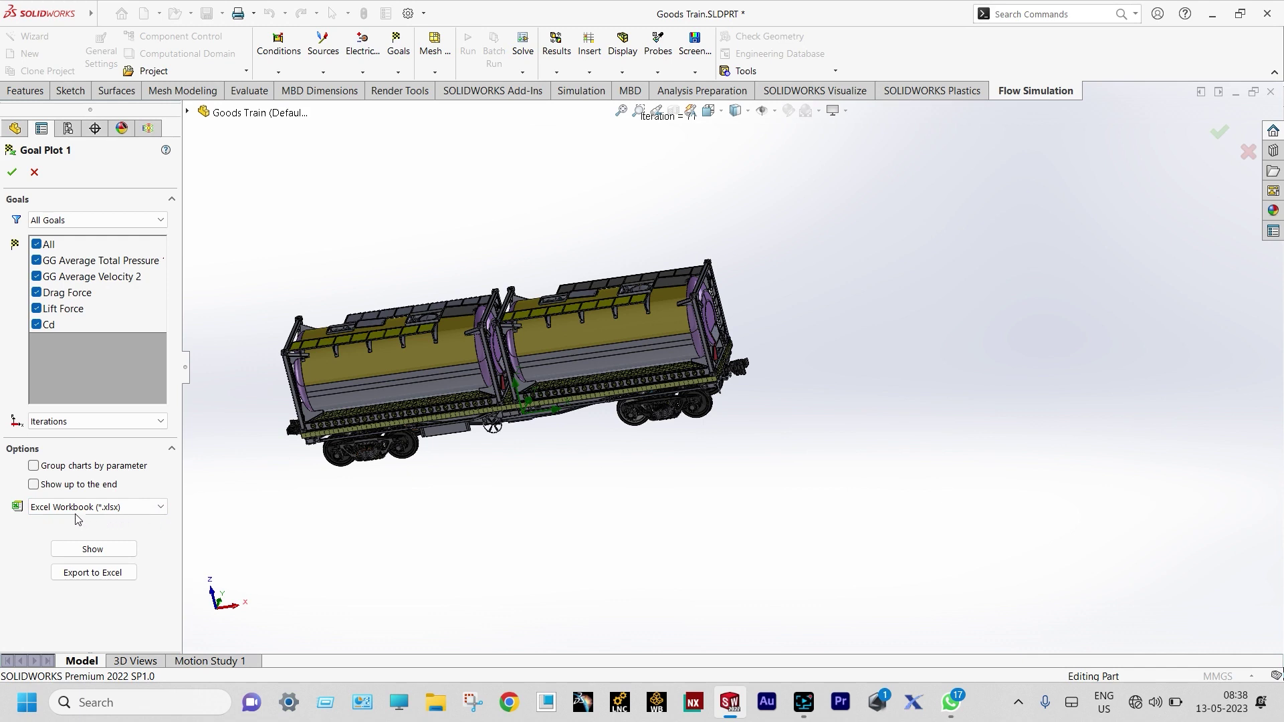
{"action": "left_click", "coordinate": [86, 574]}
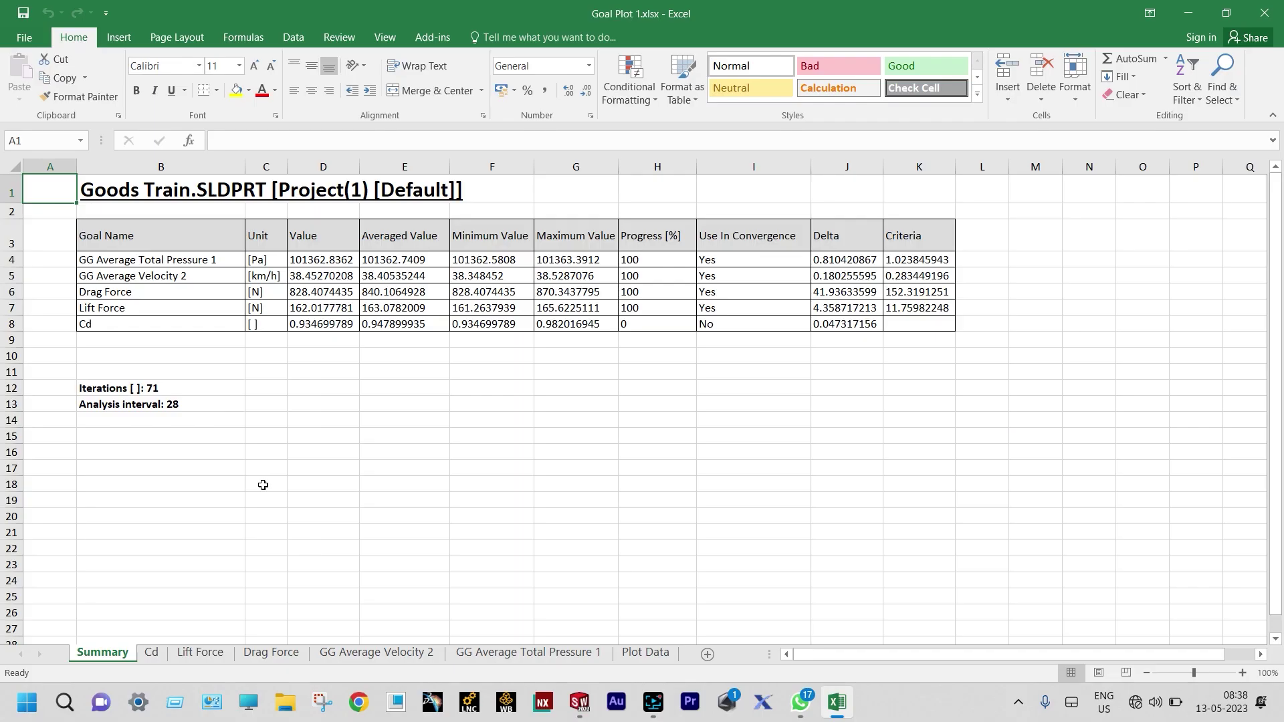
Step: Examine the Cd convergence chart in the exported workbook and read its value at the final iteration
{"action": "left_click", "coordinate": [152, 654]}
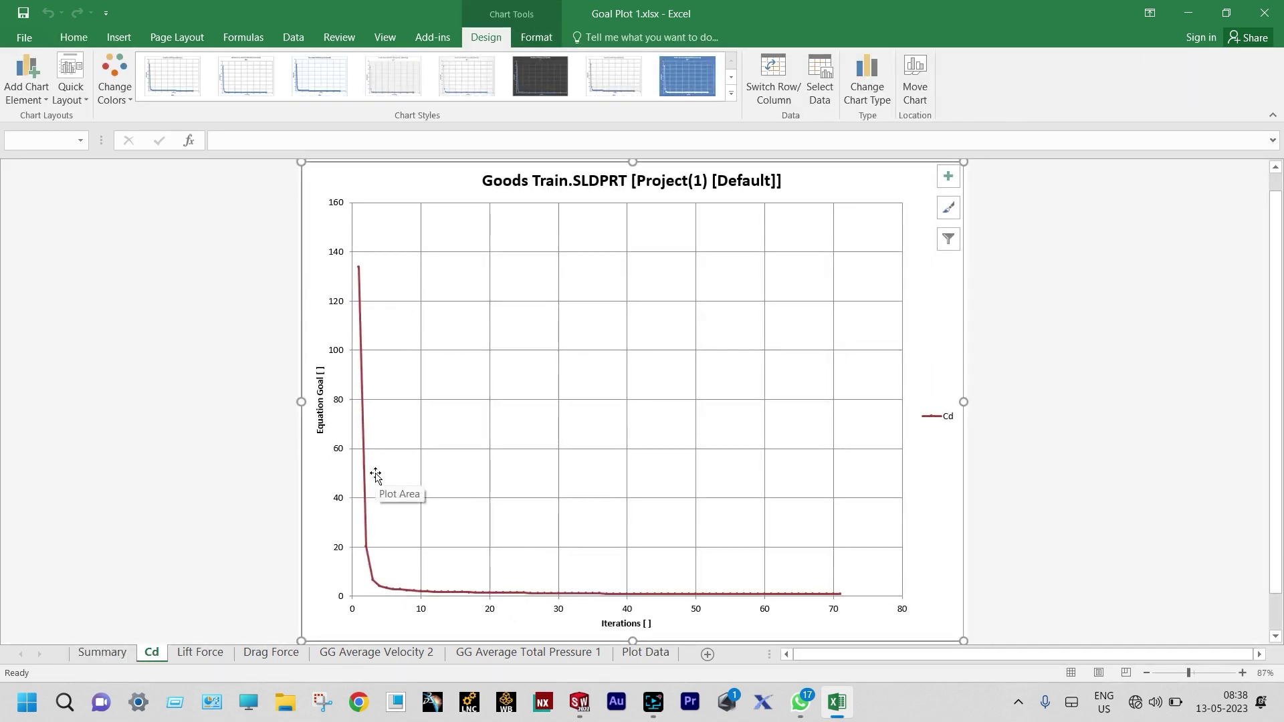
{"action": "mouse_move", "coordinate": [361, 273]}
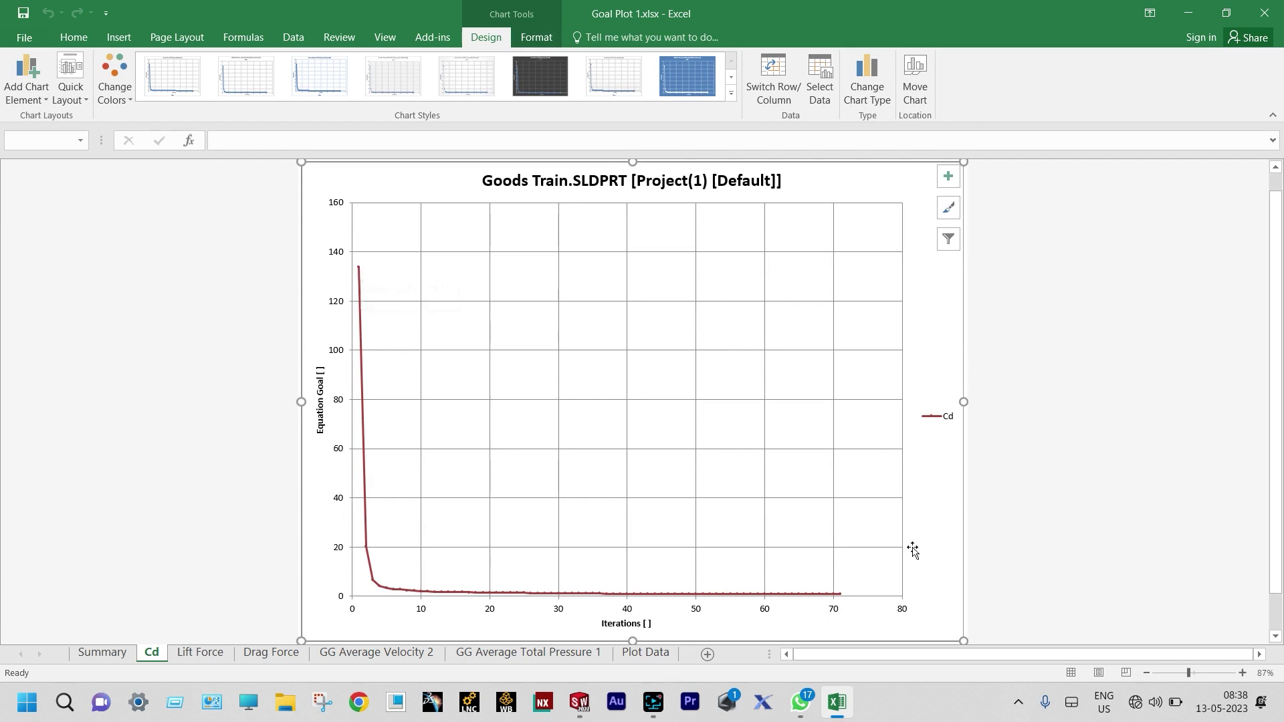
{"action": "mouse_move", "coordinate": [841, 596]}
{"action": "mouse_move", "coordinate": [843, 597]}
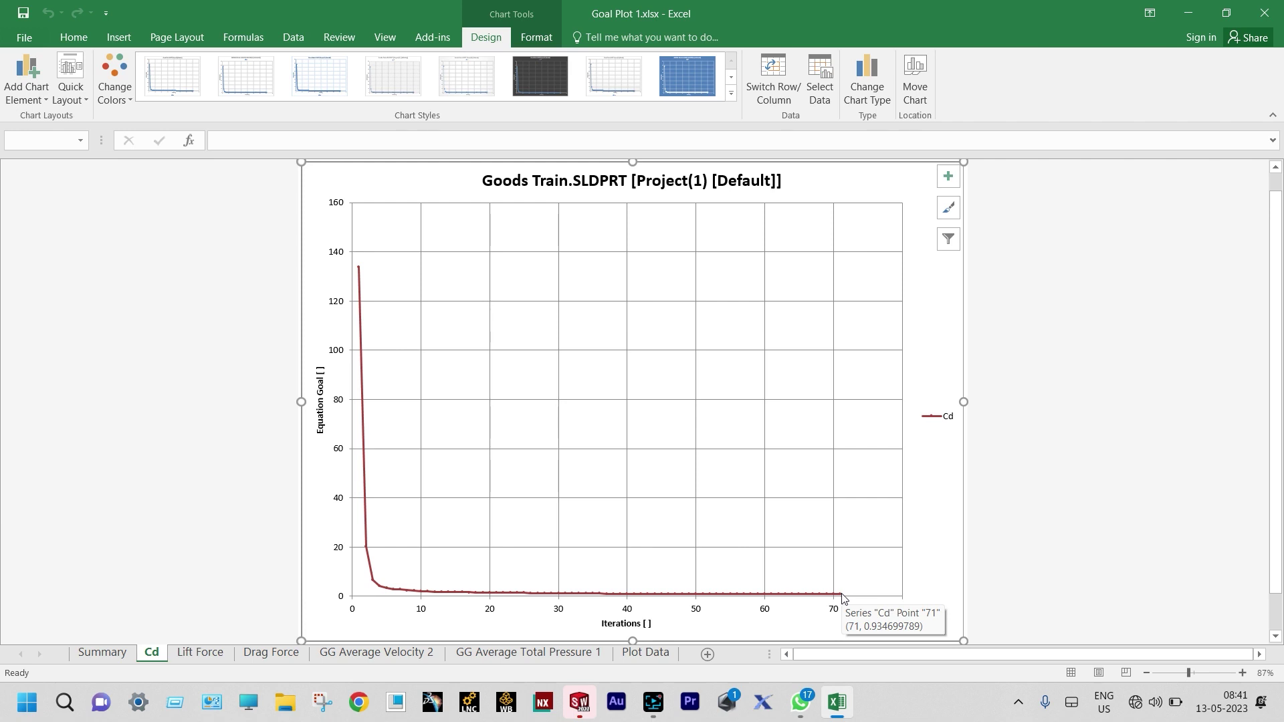
Step: Examine the Lift Force and Drag Force convergence charts and read their values at the final iteration
{"action": "left_click", "coordinate": [194, 653]}
{"action": "mouse_move", "coordinate": [822, 455]}
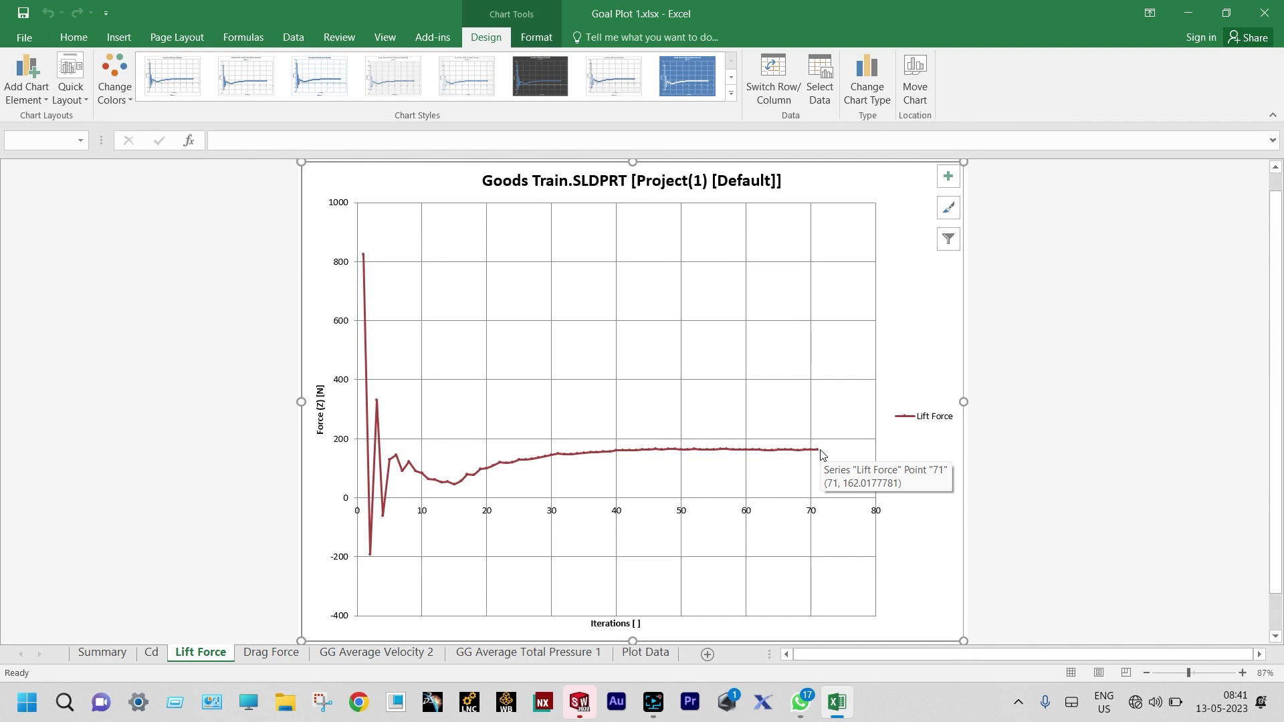
{"action": "left_click", "coordinate": [274, 653]}
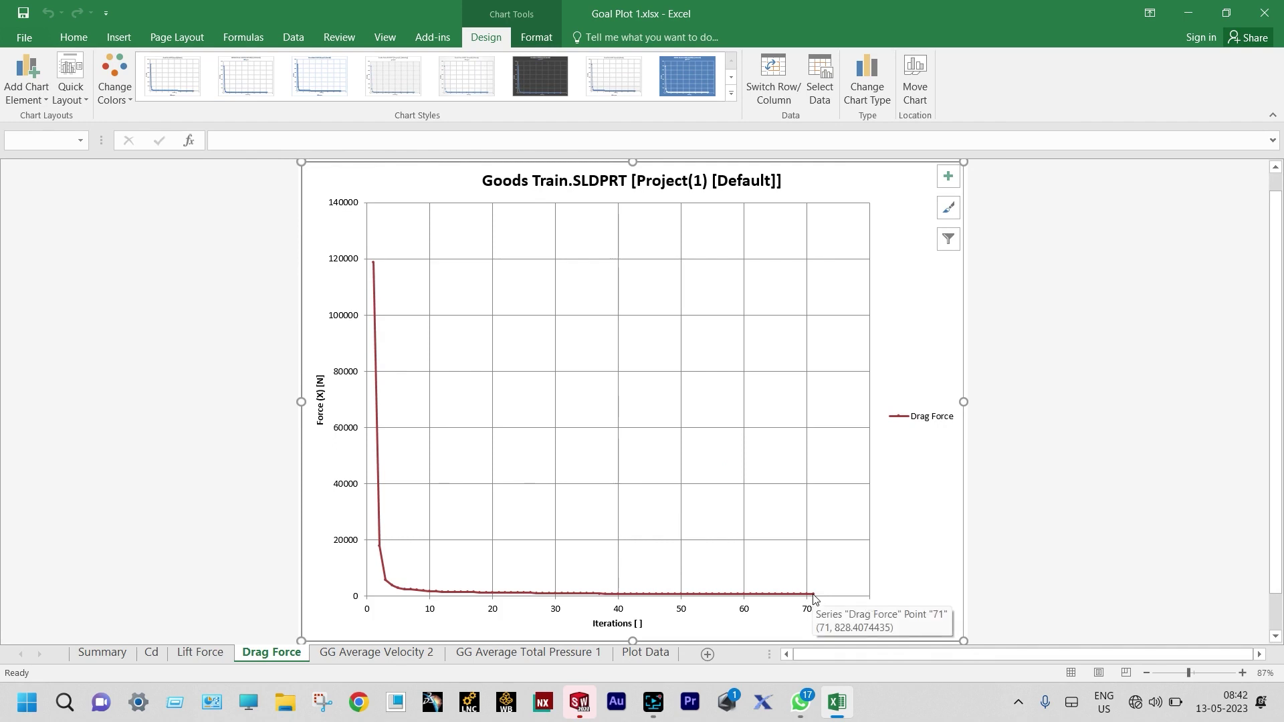
Step: Read the final-iteration values in the GG Average Velocity 2 and GG Average Total Pressure 1 charts, and close the Goal Plot 1 workbook
{"action": "left_click", "coordinate": [411, 660]}
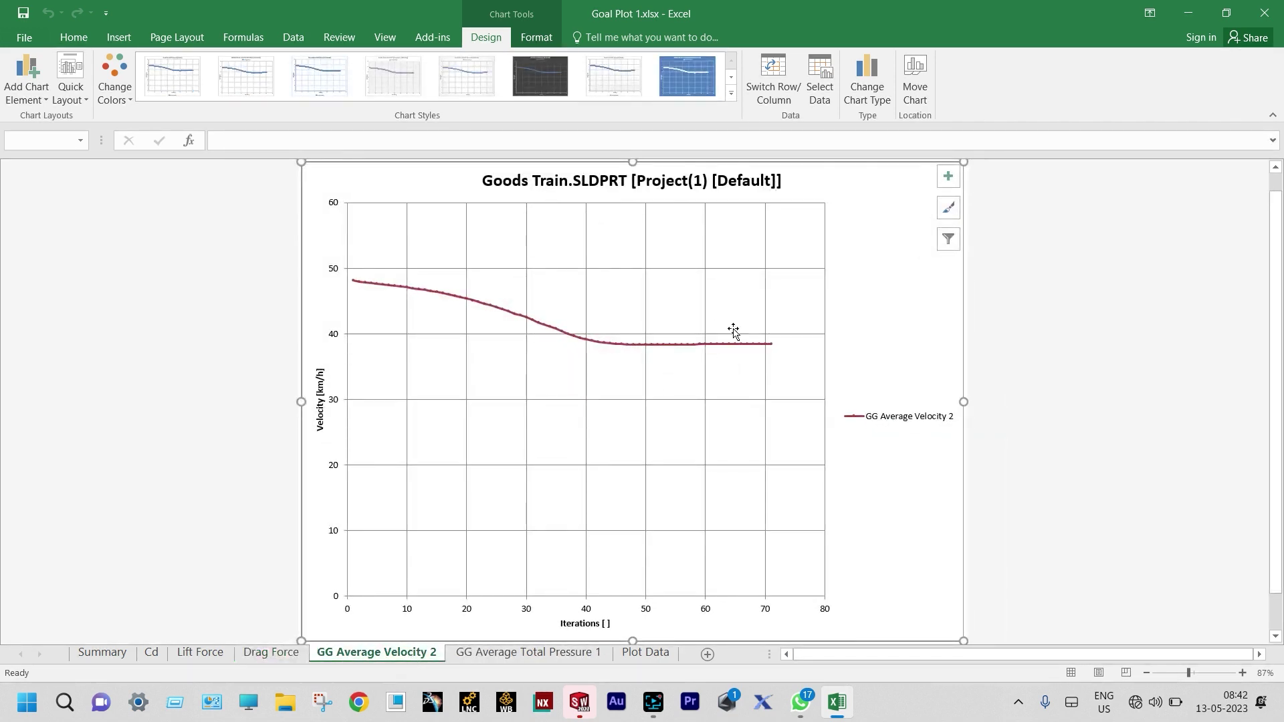
{"action": "mouse_move", "coordinate": [772, 347]}
{"action": "left_click", "coordinate": [514, 658]}
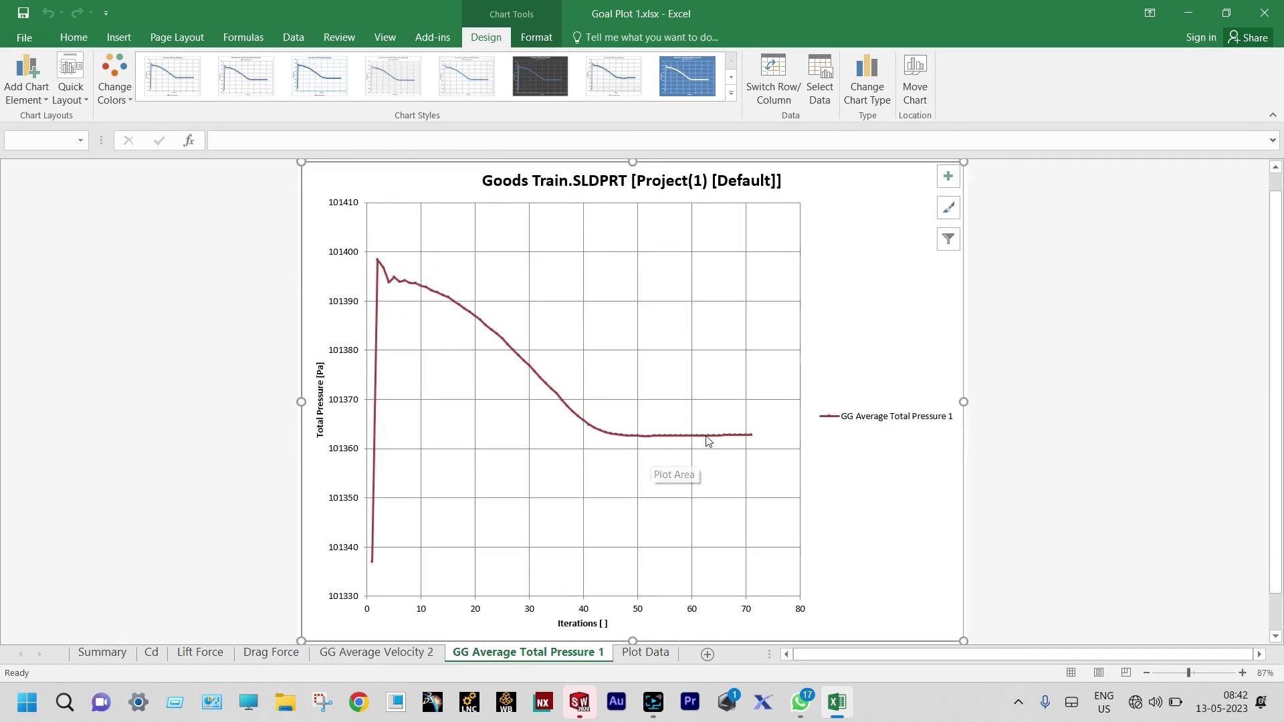
{"action": "mouse_move", "coordinate": [751, 434]}
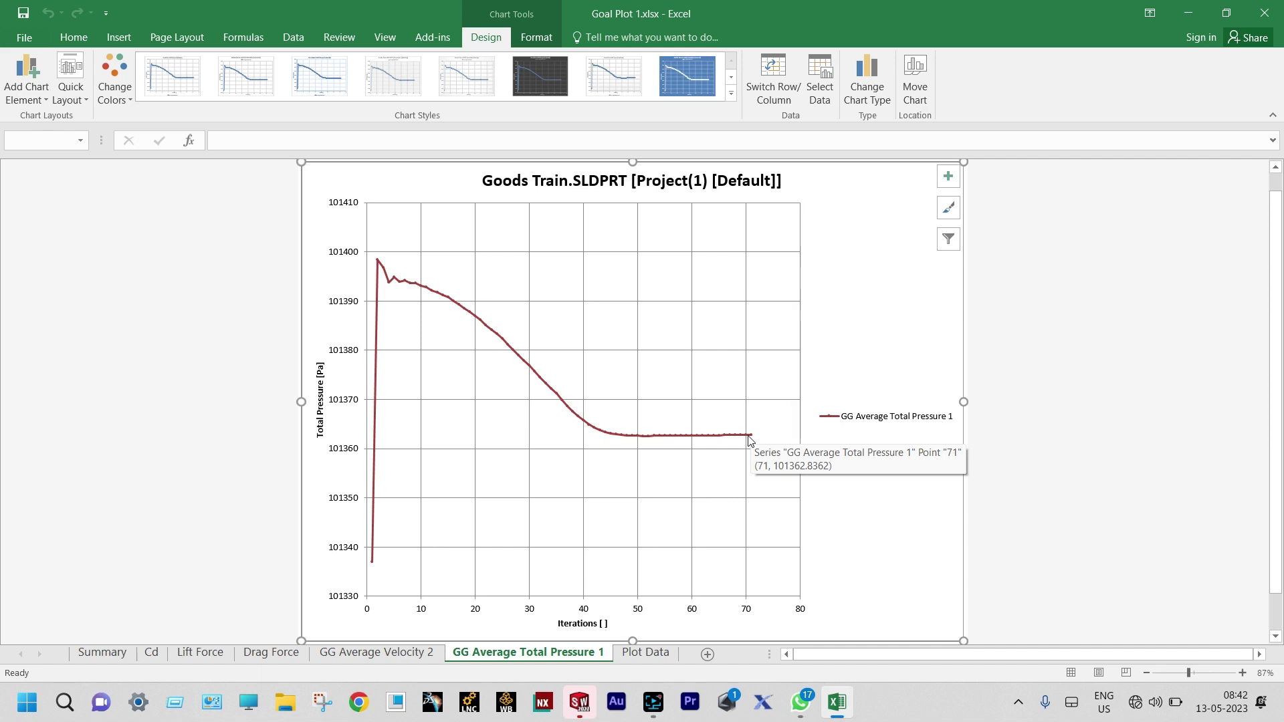
{"action": "left_click", "coordinate": [1264, 12]}
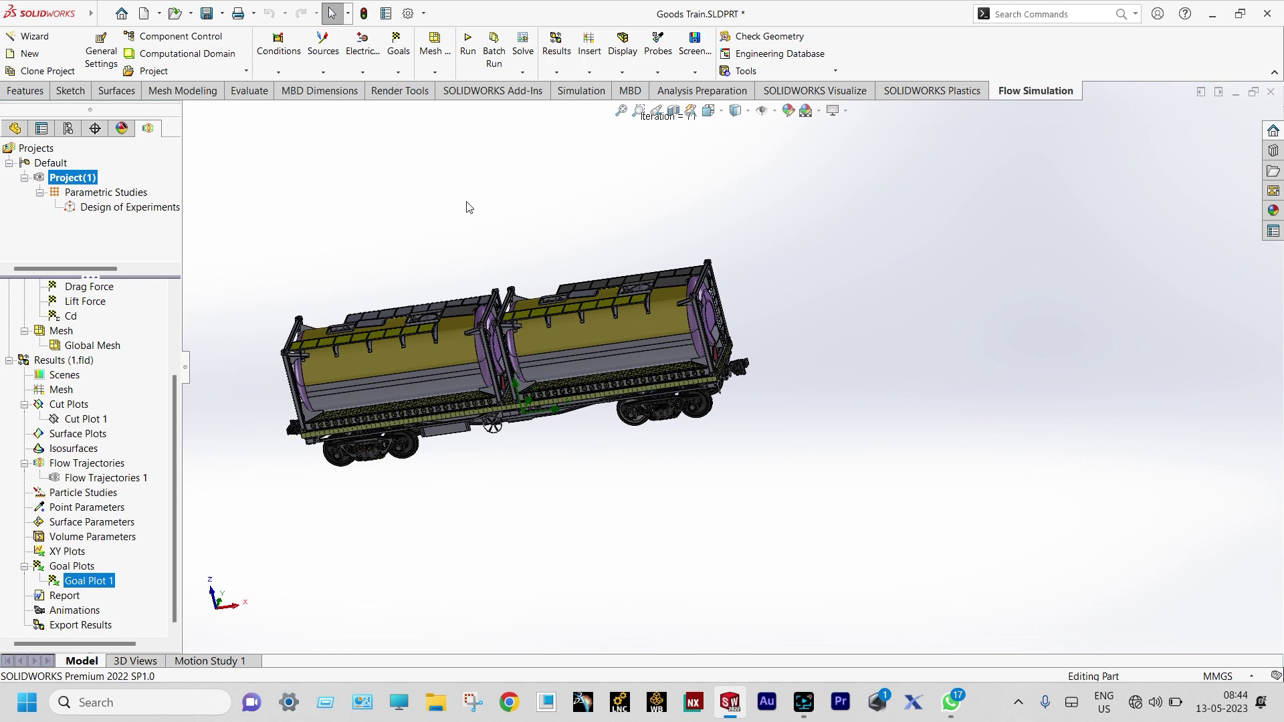
Step: Open the Design of Experiments and Optimization study in SOLIDWORKS and review its input variable and scenario
{"action": "double_click", "coordinate": [42, 208]}
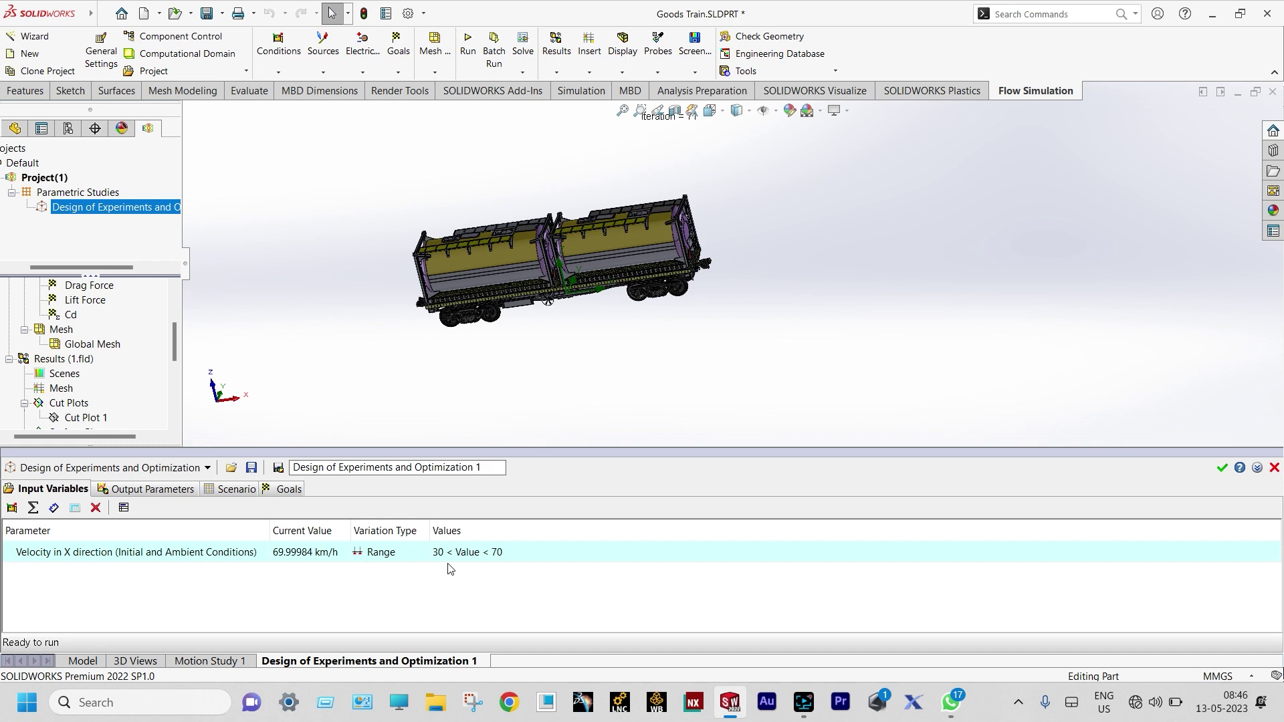
{"action": "left_click", "coordinate": [231, 489]}
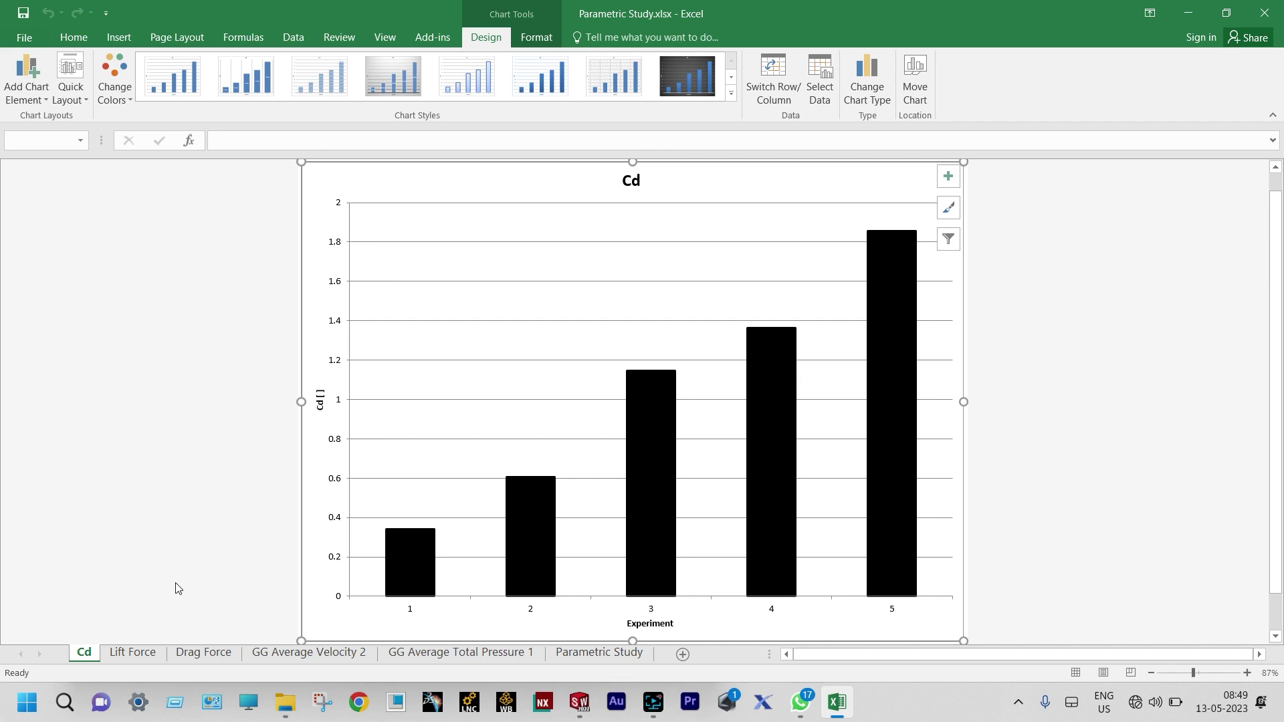
Step: Compare the Cd values of experiments 1 to 5 in the bar chart of the Parametric Study workbook
{"action": "mouse_move", "coordinate": [421, 534]}
{"action": "mouse_move", "coordinate": [910, 236]}
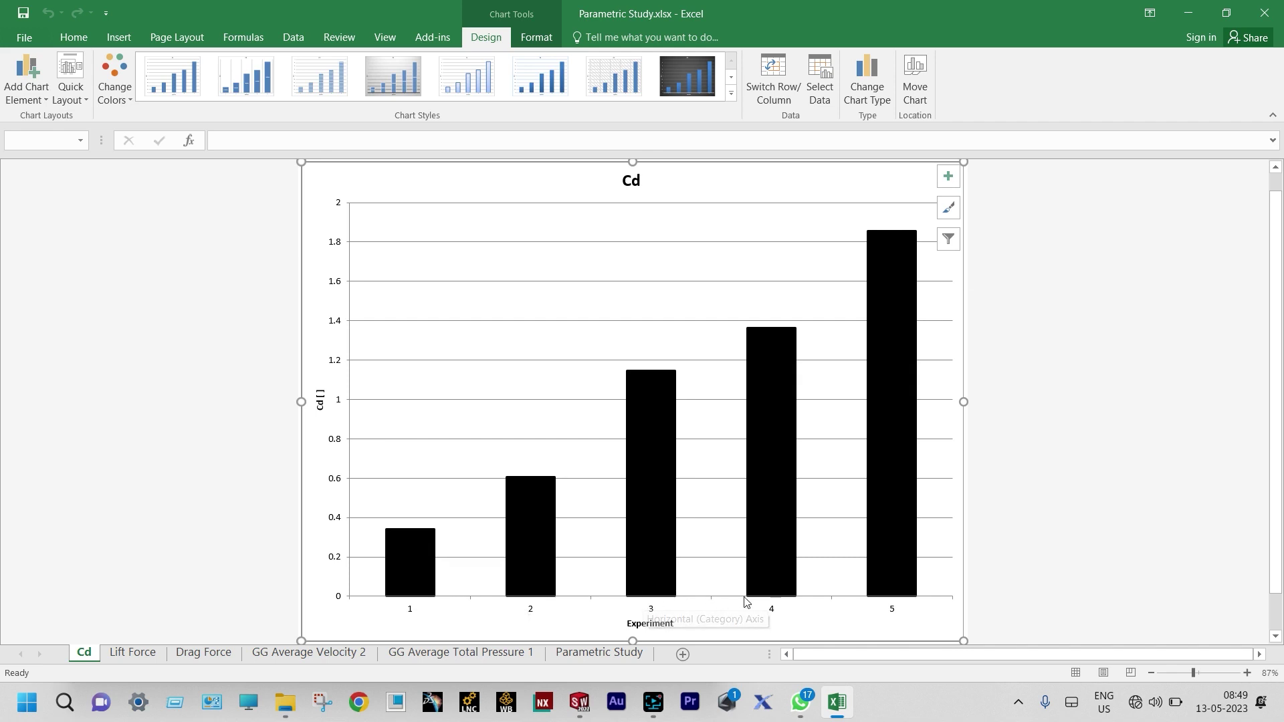
{"action": "mouse_move", "coordinate": [778, 599]}
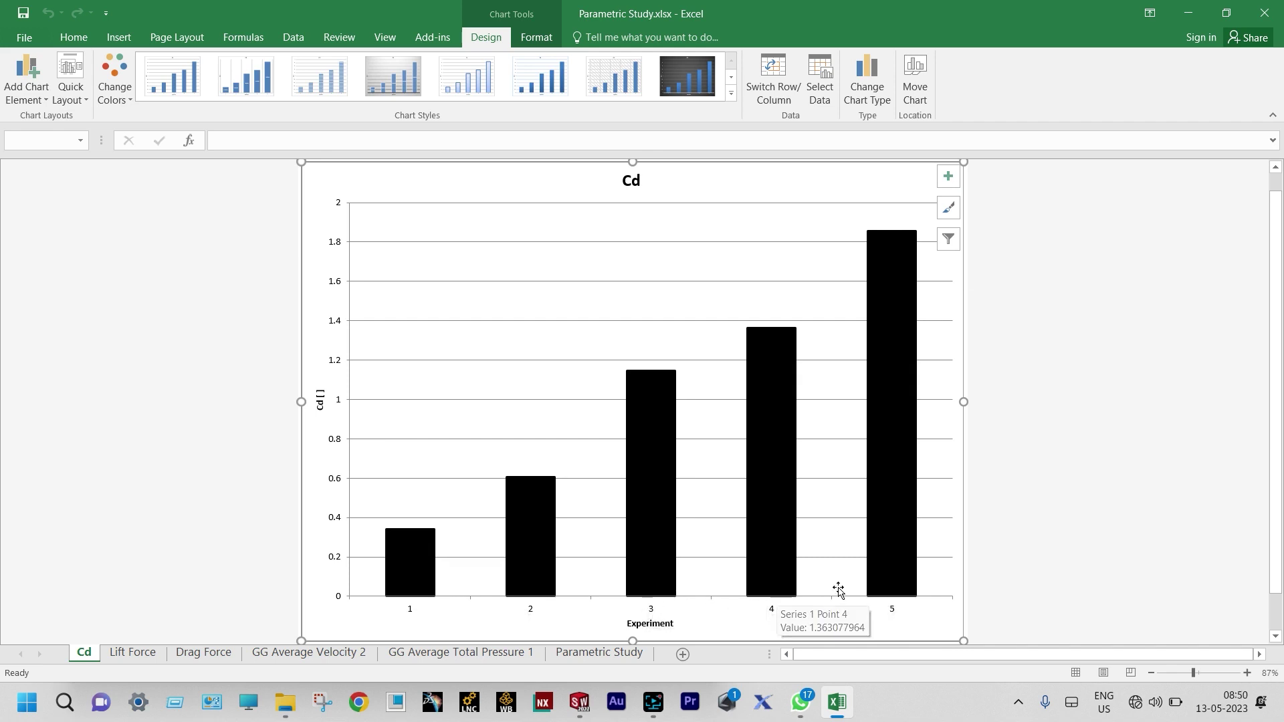
{"action": "mouse_move", "coordinate": [889, 598]}
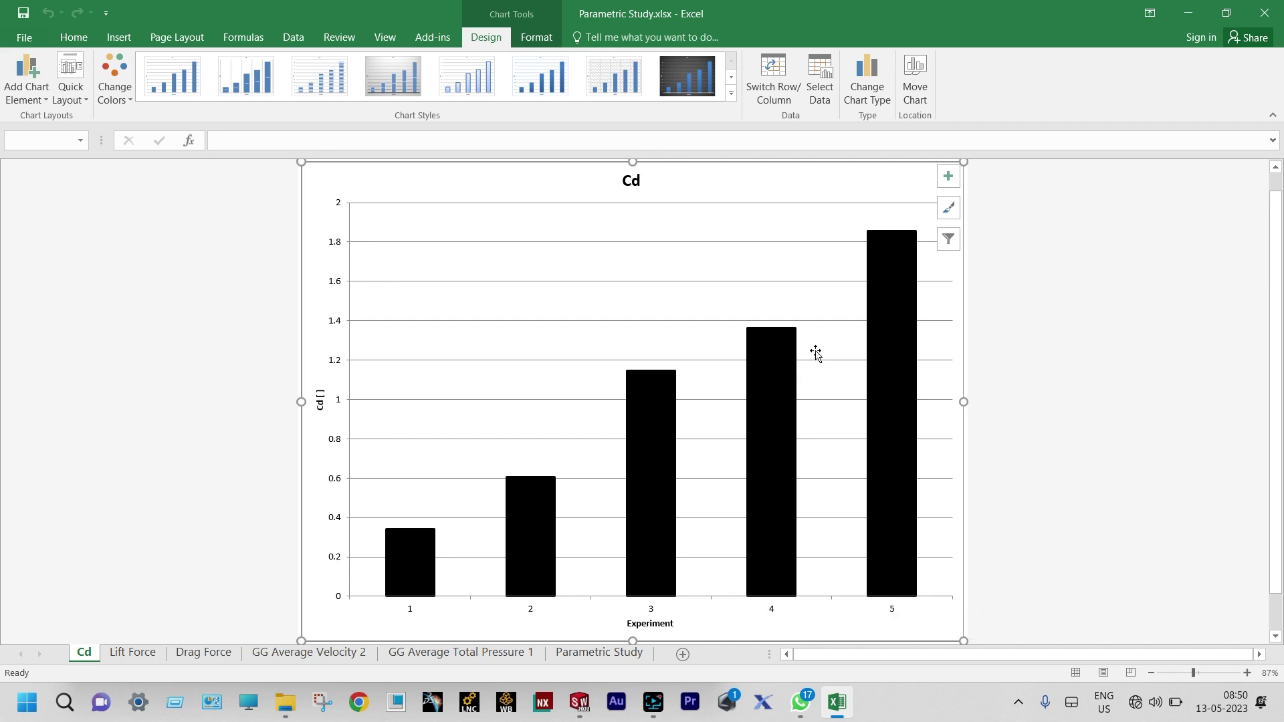
{"action": "mouse_move", "coordinate": [787, 336]}
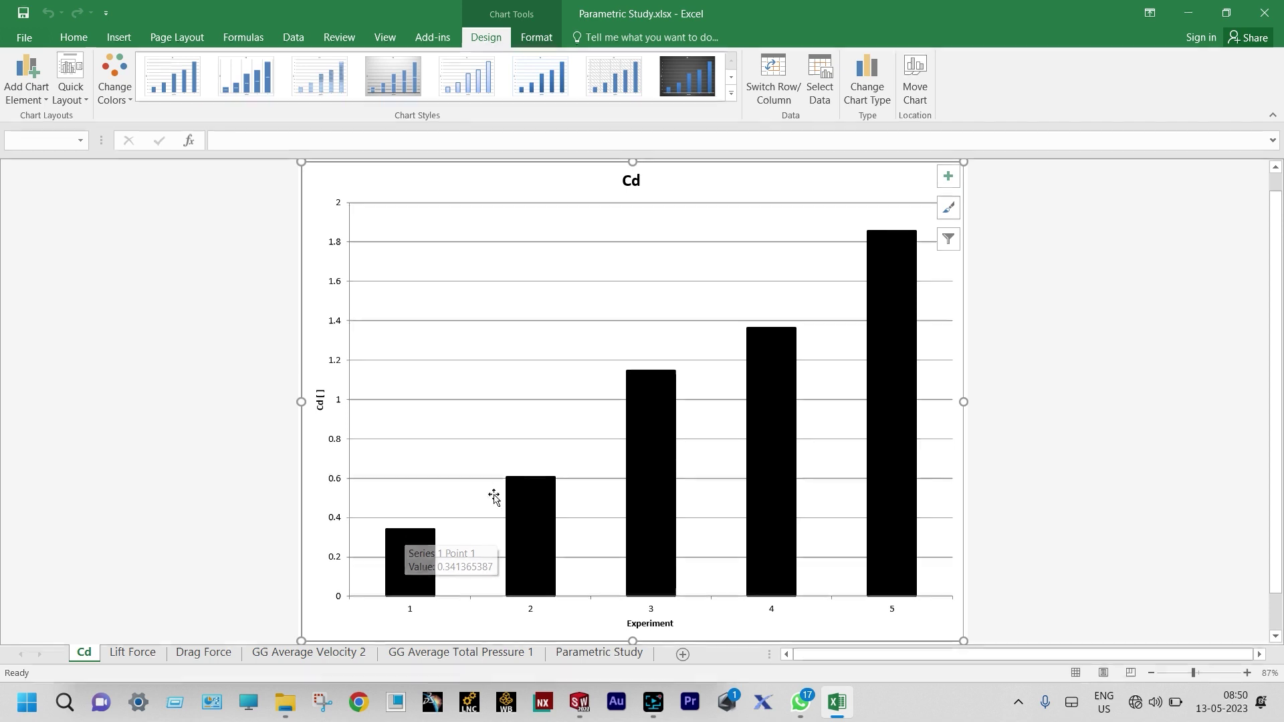
{"action": "mouse_move", "coordinate": [535, 482]}
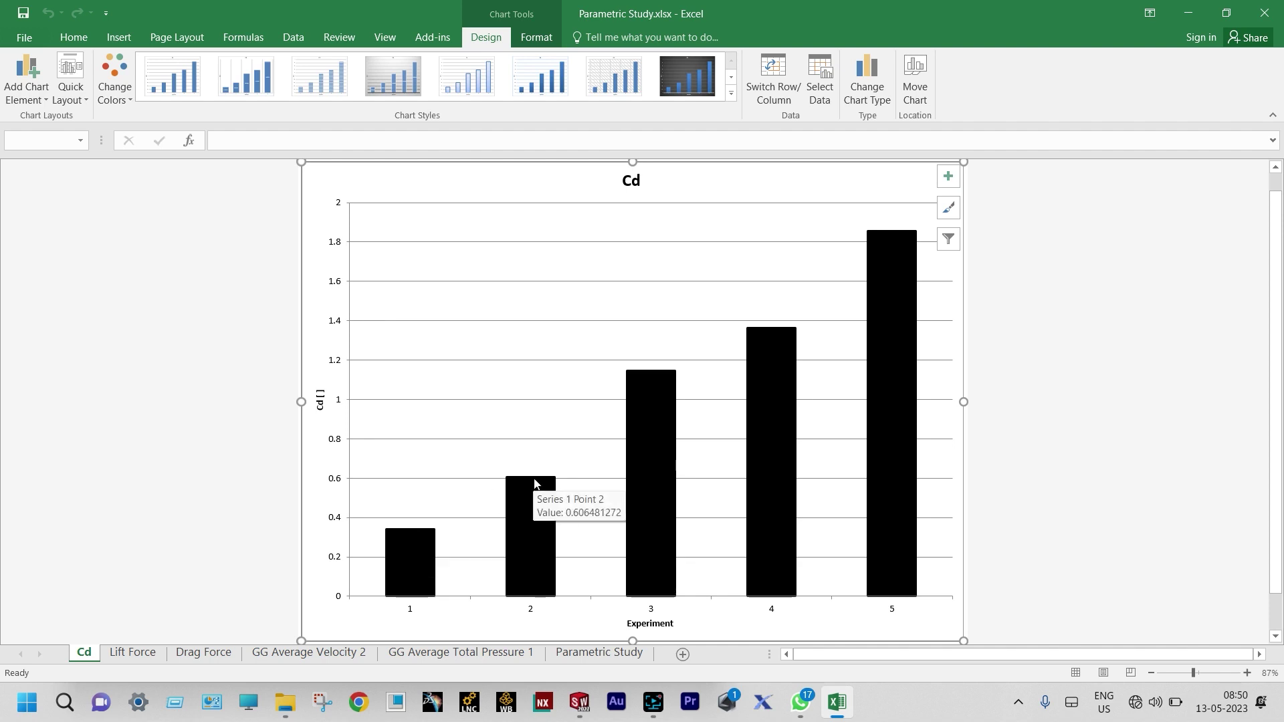
{"action": "mouse_move", "coordinate": [645, 382]}
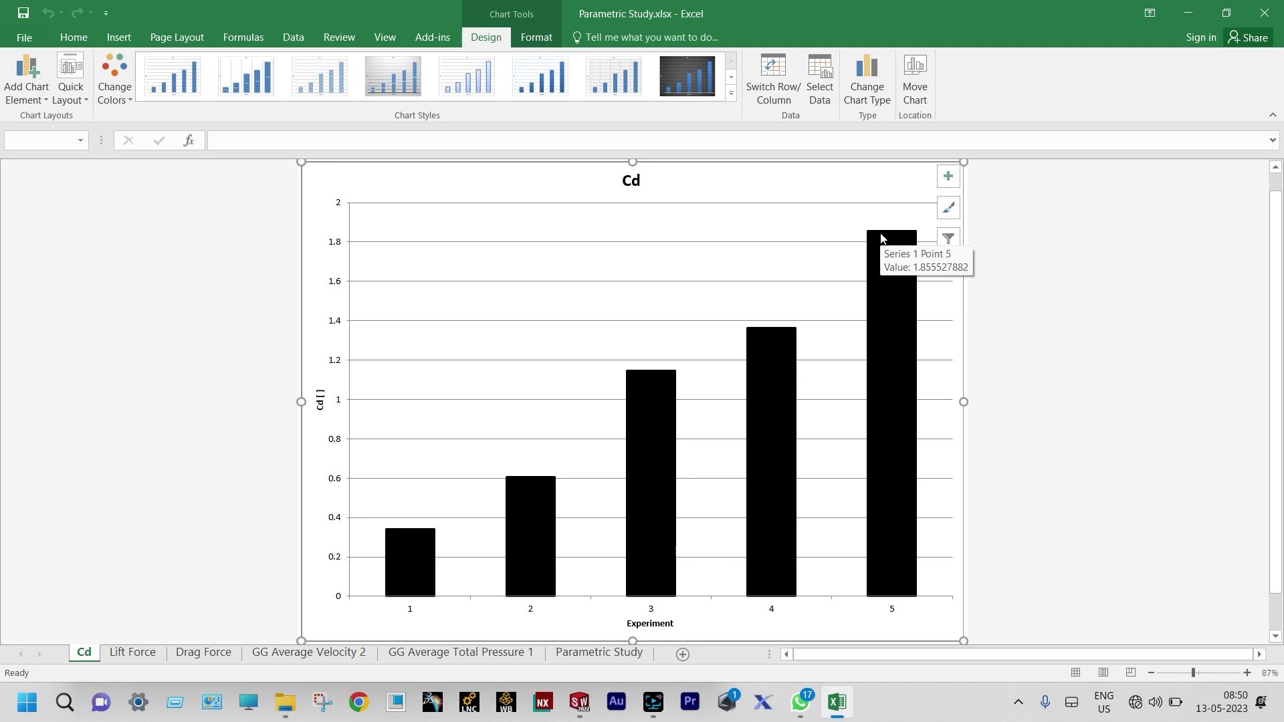
Step: Compare the lift force and drag force of the experiments in the Parametric Study workbook's bar charts
{"action": "left_click", "coordinate": [129, 654]}
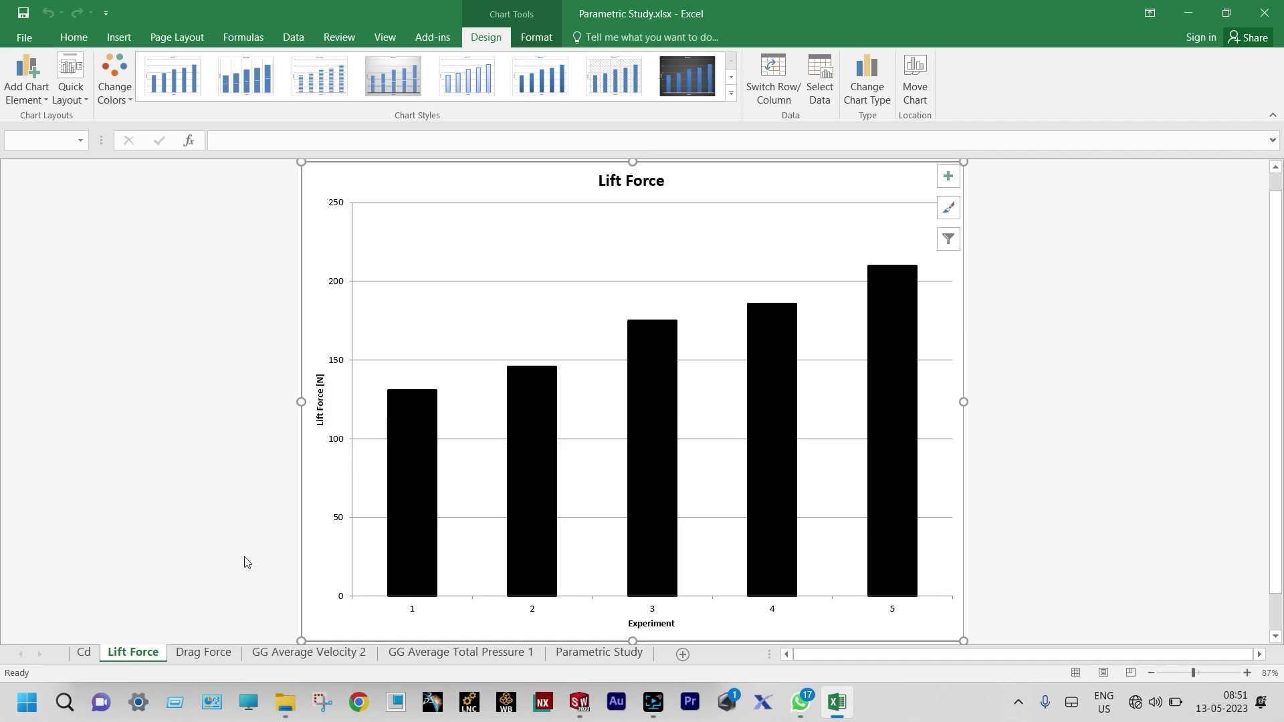
{"action": "mouse_move", "coordinate": [394, 409]}
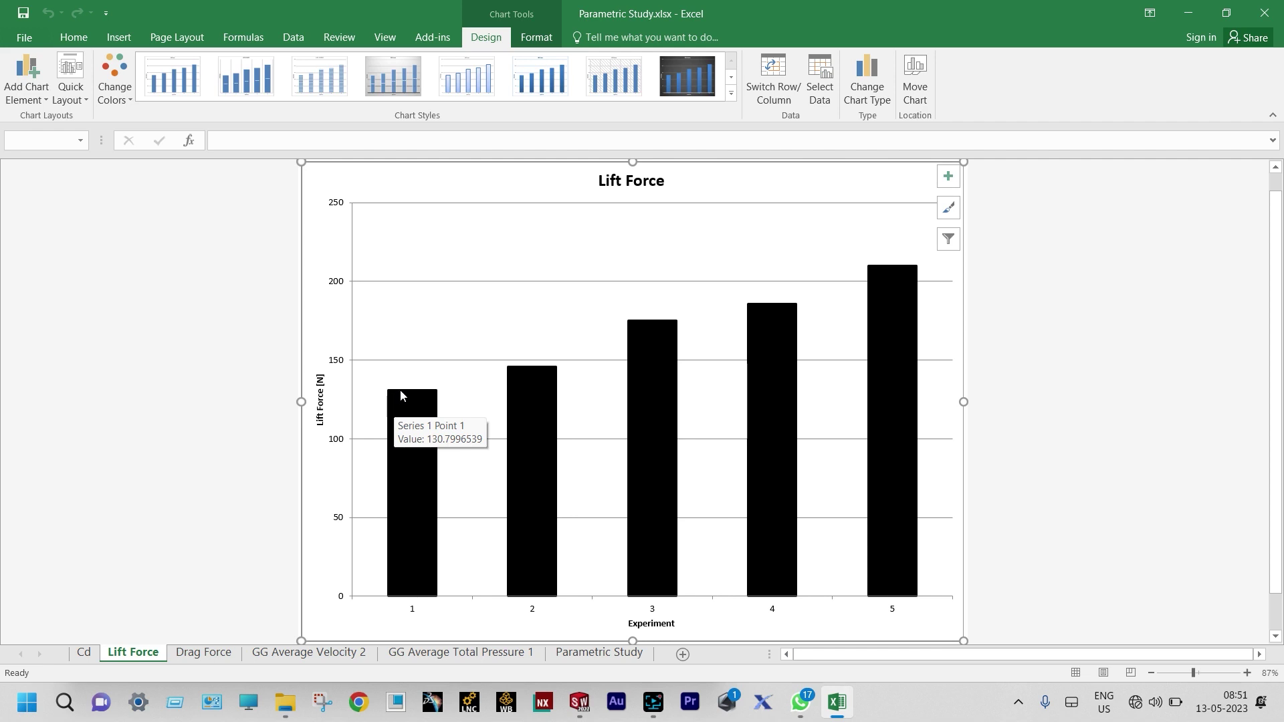
{"action": "mouse_move", "coordinate": [899, 274]}
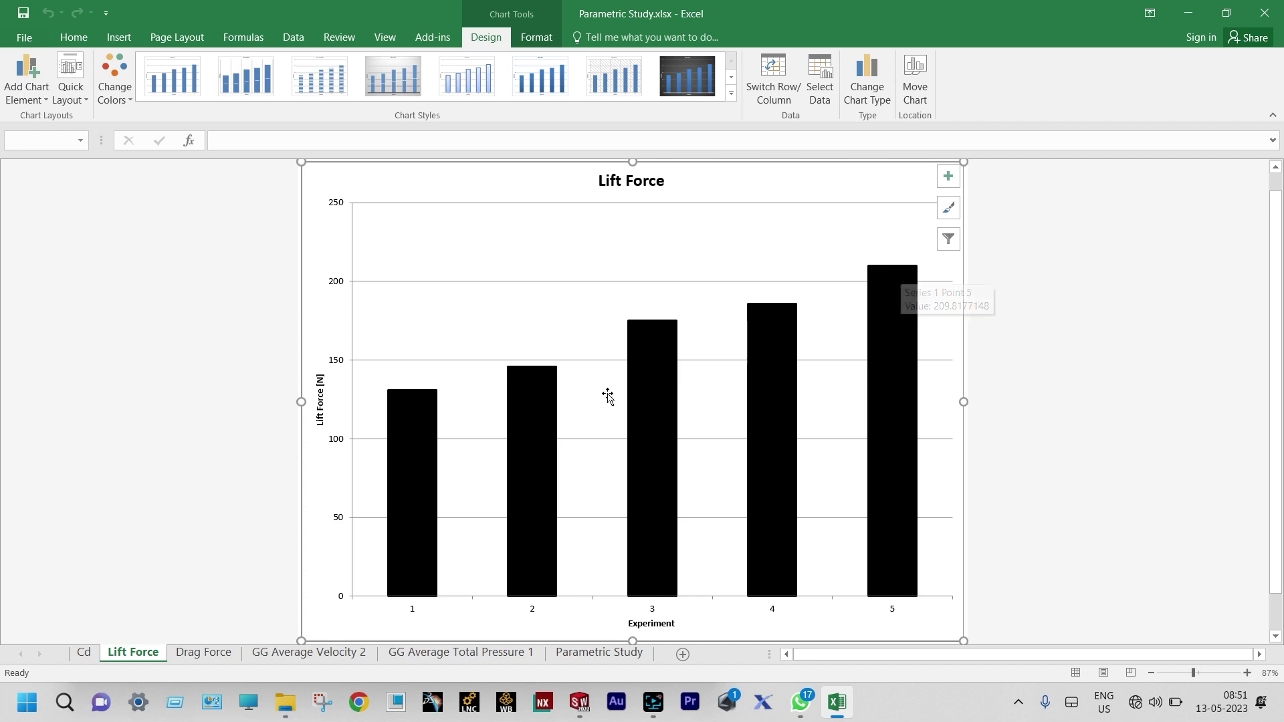
{"action": "left_click", "coordinate": [227, 660]}
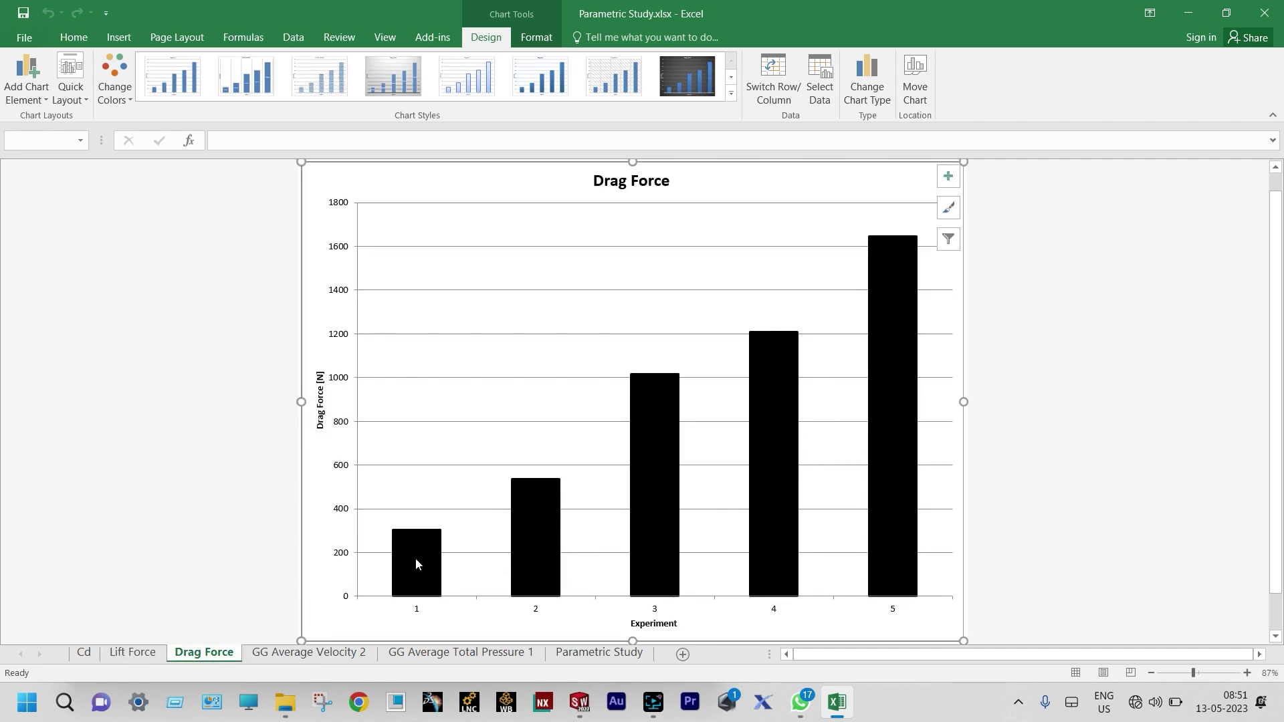
{"action": "mouse_move", "coordinate": [415, 560]}
{"action": "mouse_move", "coordinate": [426, 536]}
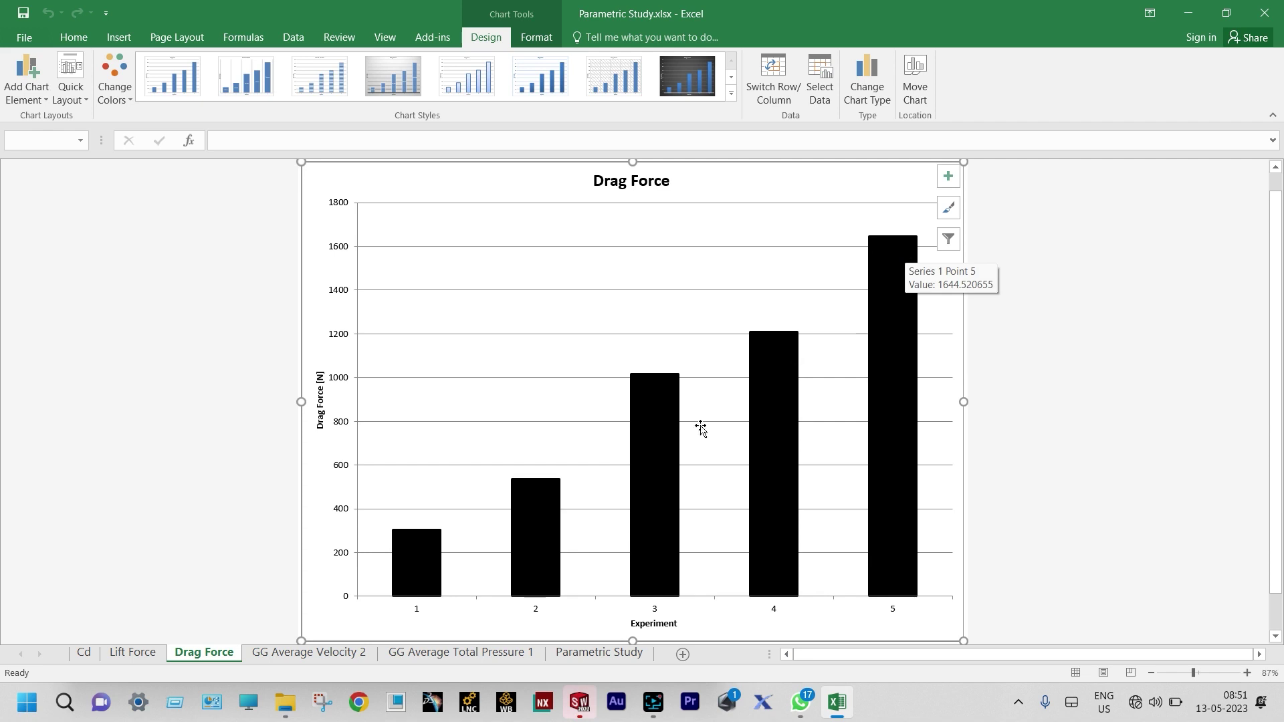
Step: Examine the parametric study's bar charts for GG Average Velocity 2 and GG Average Total Pressure 1
{"action": "left_click", "coordinate": [365, 653]}
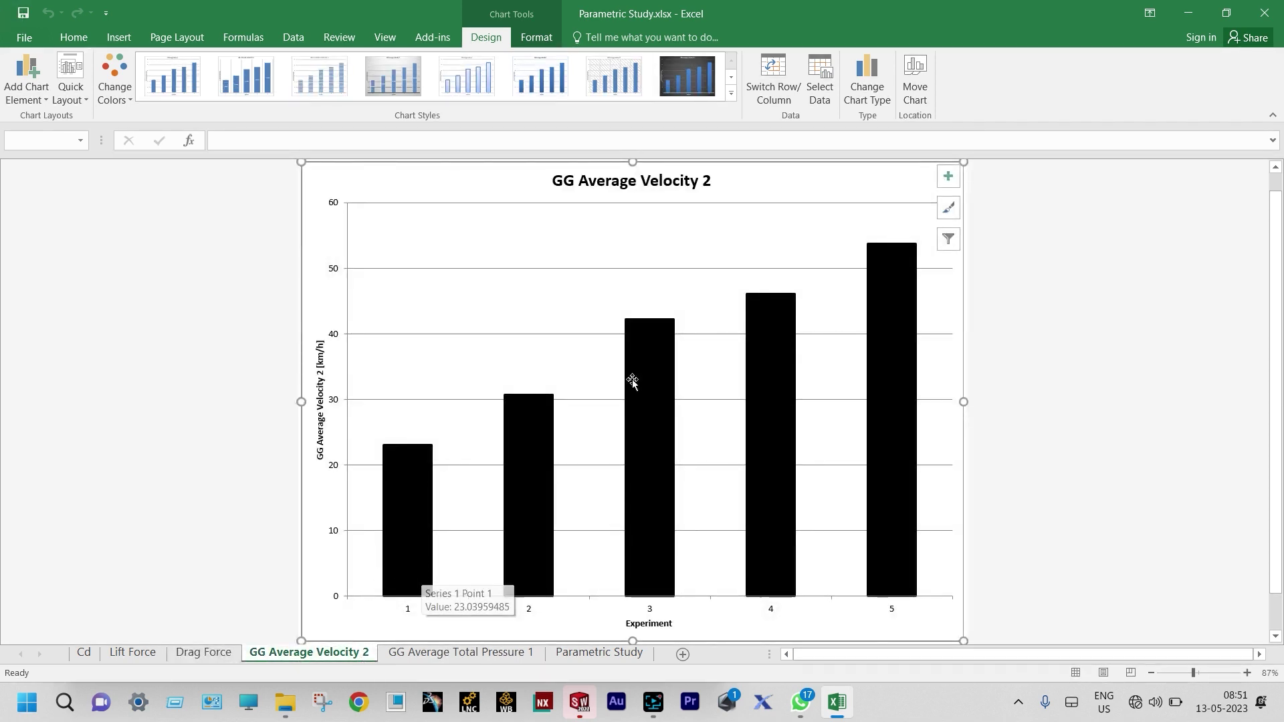
{"action": "left_click", "coordinate": [509, 655]}
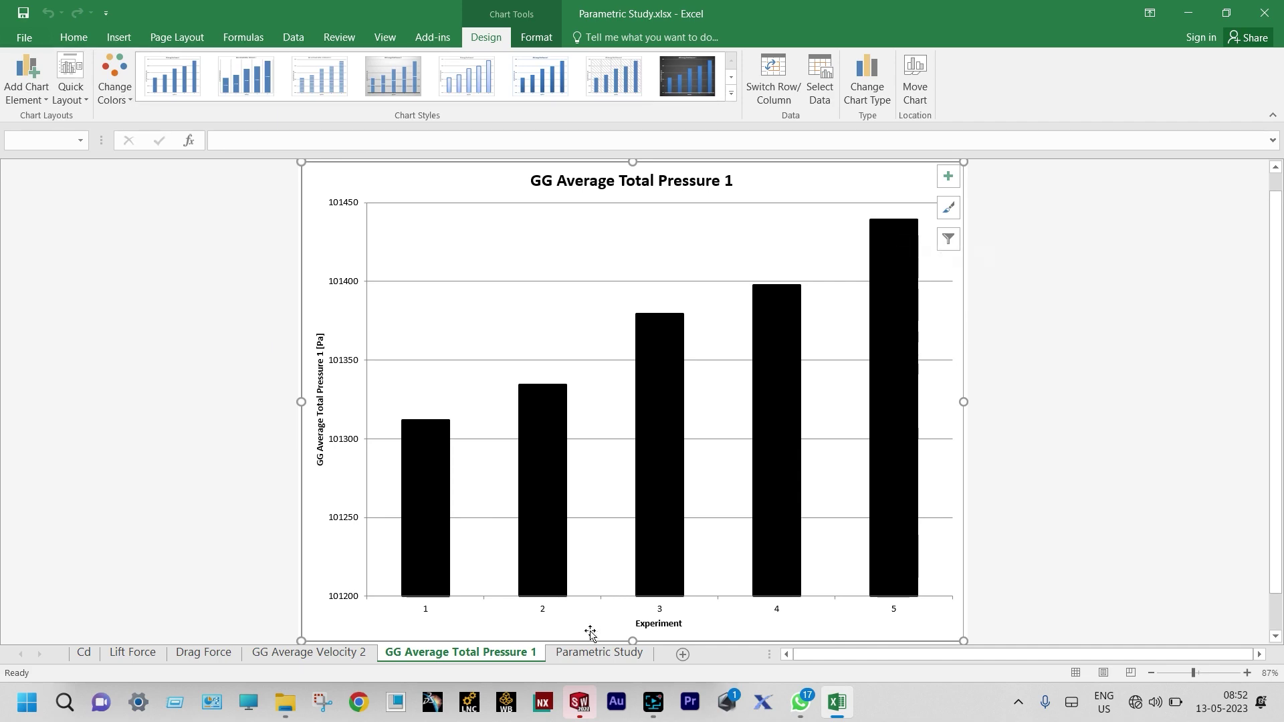
Step: Review the tables and curves of speed versus drag force, lift force and Cd on the Parametric Study sheet, and close the workbook
{"action": "left_click", "coordinate": [589, 656]}
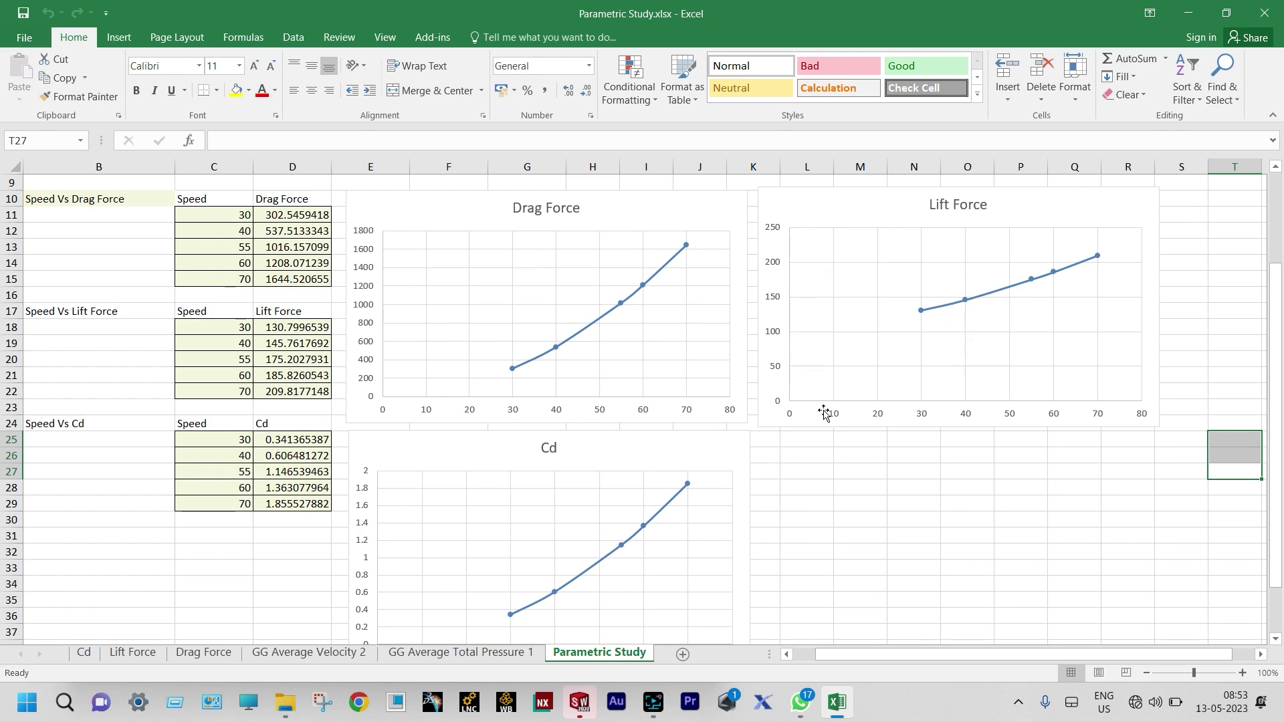
{"action": "scroll", "coordinate": [591, 524], "scroll_direction": "down", "scroll_amount": 1}
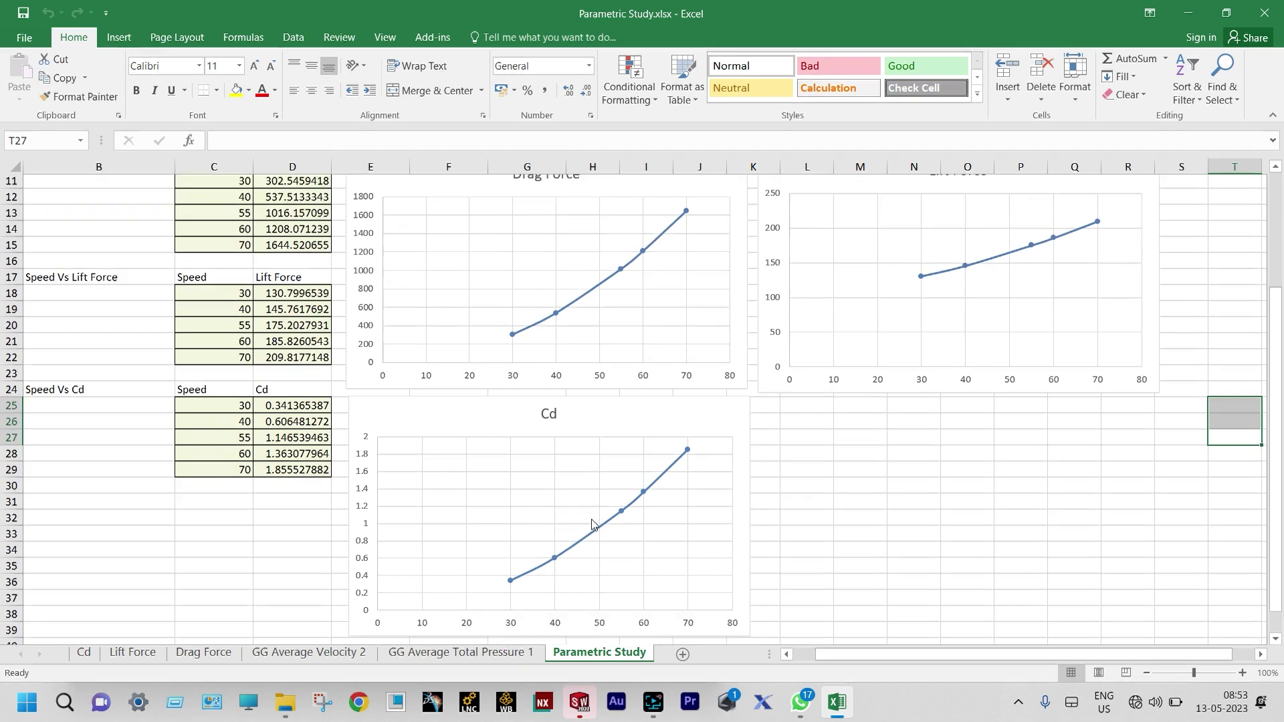
{"action": "scroll", "coordinate": [591, 525], "scroll_direction": "down", "scroll_amount": 2}
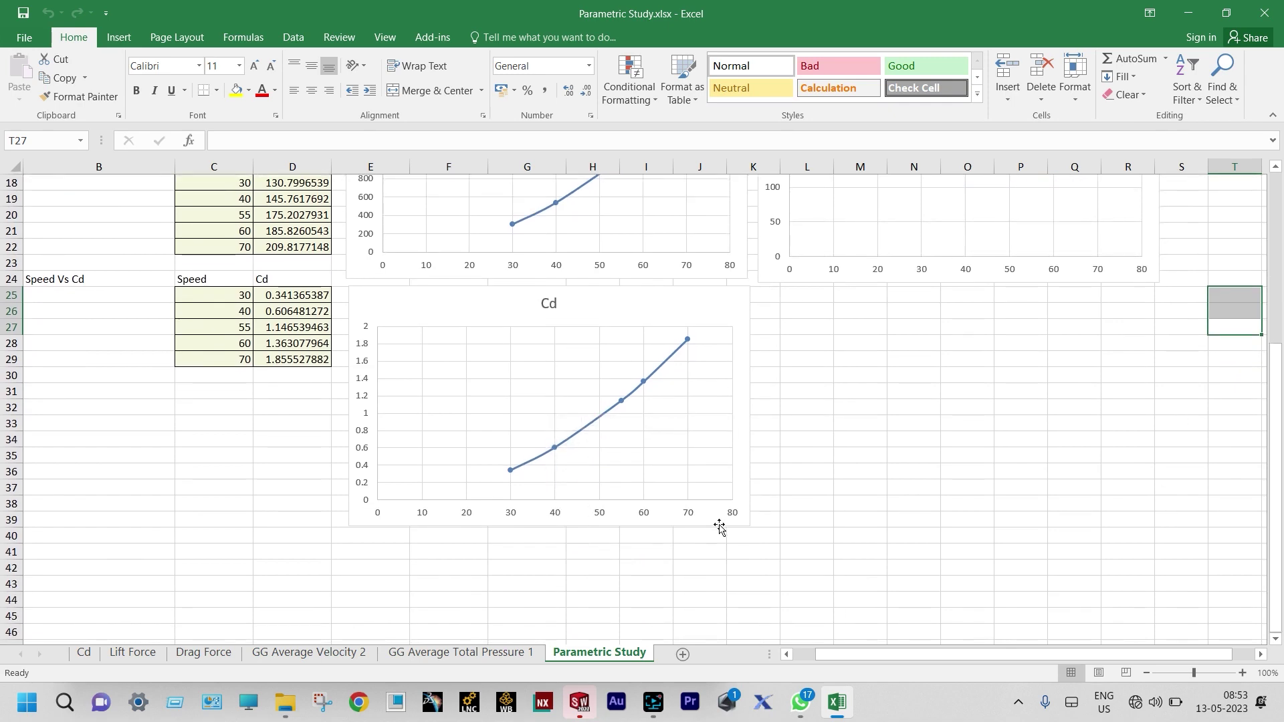
{"action": "scroll", "coordinate": [719, 527], "scroll_direction": "up", "scroll_amount": 1}
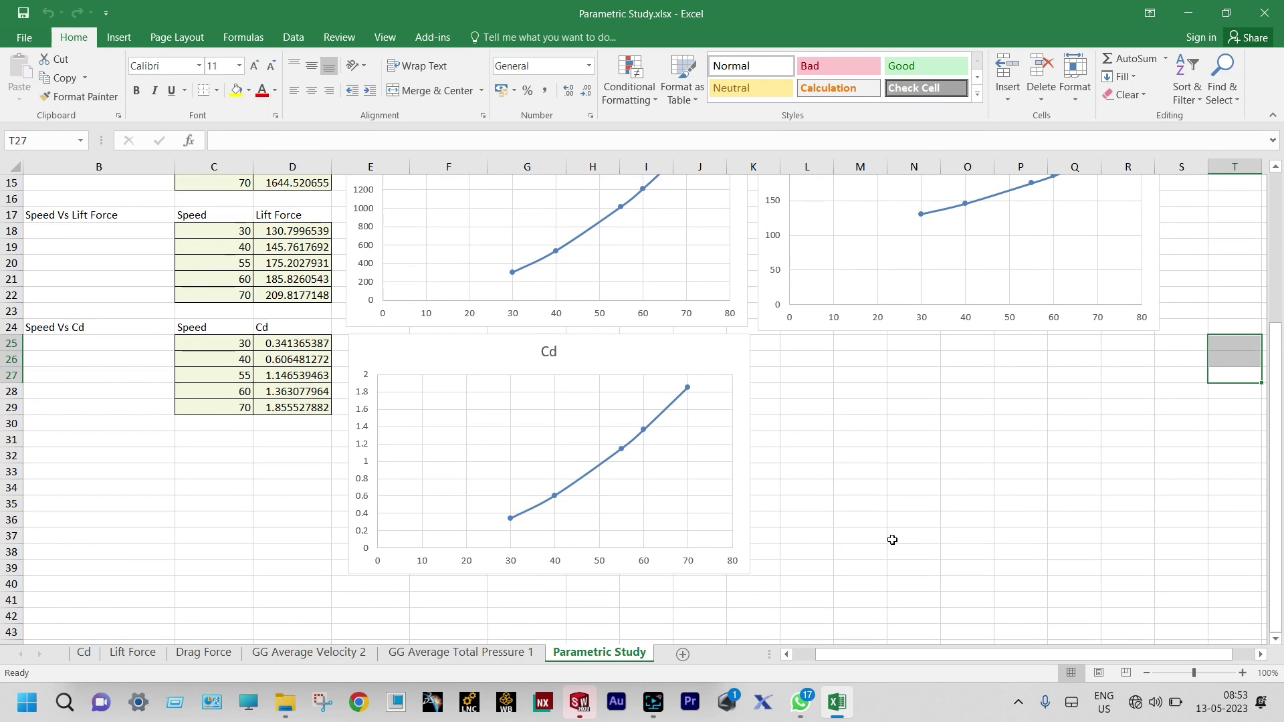
{"action": "scroll", "coordinate": [872, 532], "scroll_direction": "up", "scroll_amount": 1}
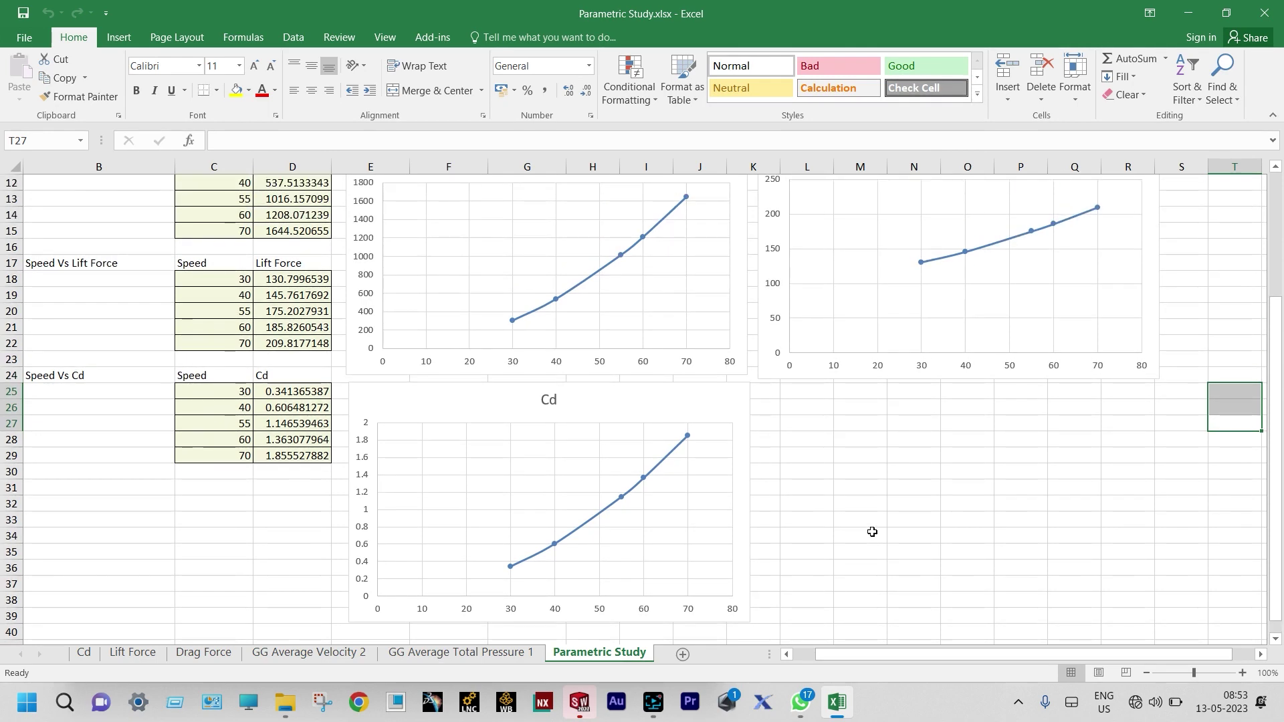
{"action": "scroll", "coordinate": [872, 532], "scroll_direction": "up", "scroll_amount": 2}
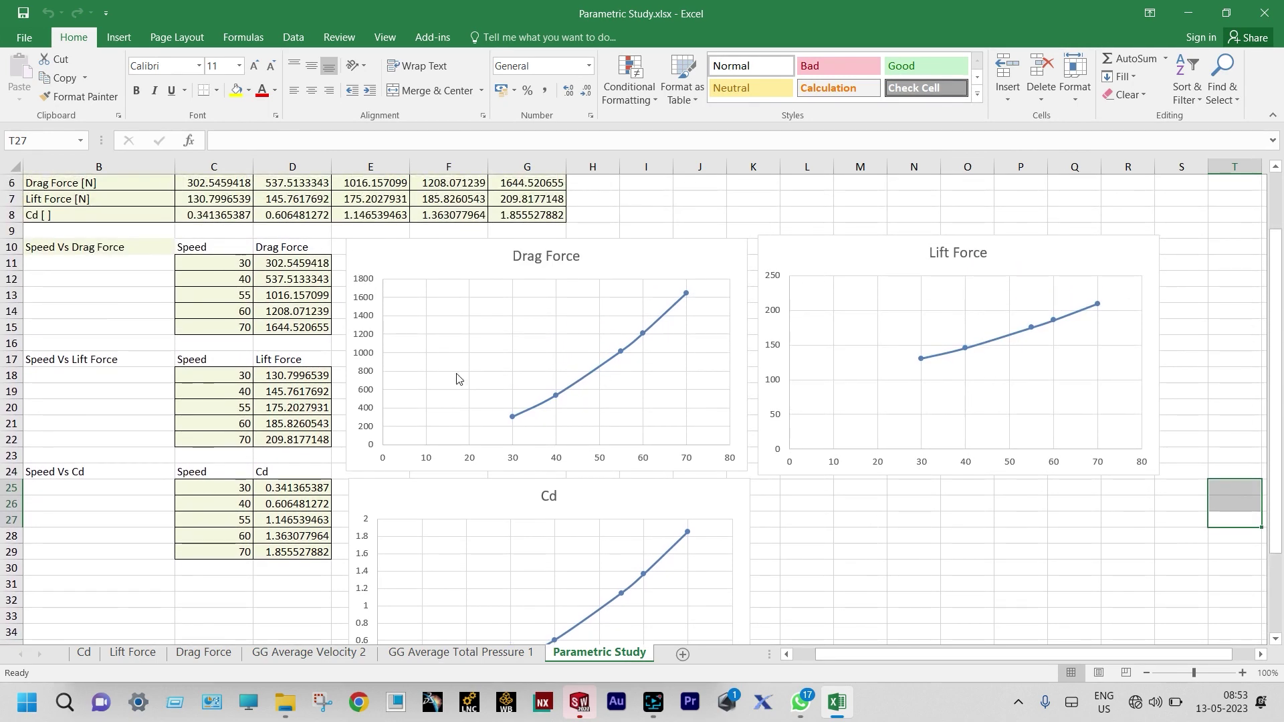
{"action": "scroll", "coordinate": [789, 370], "scroll_direction": "down", "scroll_amount": 3}
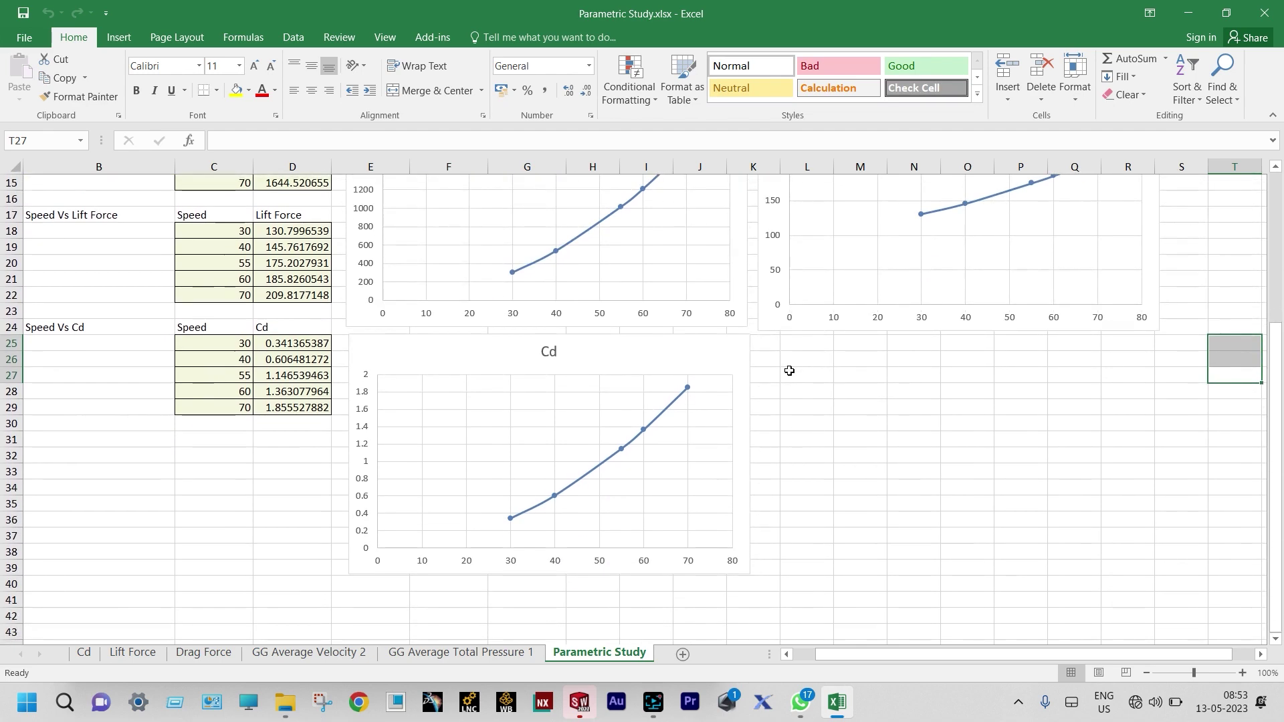
{"action": "scroll", "coordinate": [789, 371], "scroll_direction": "up", "scroll_amount": 3}
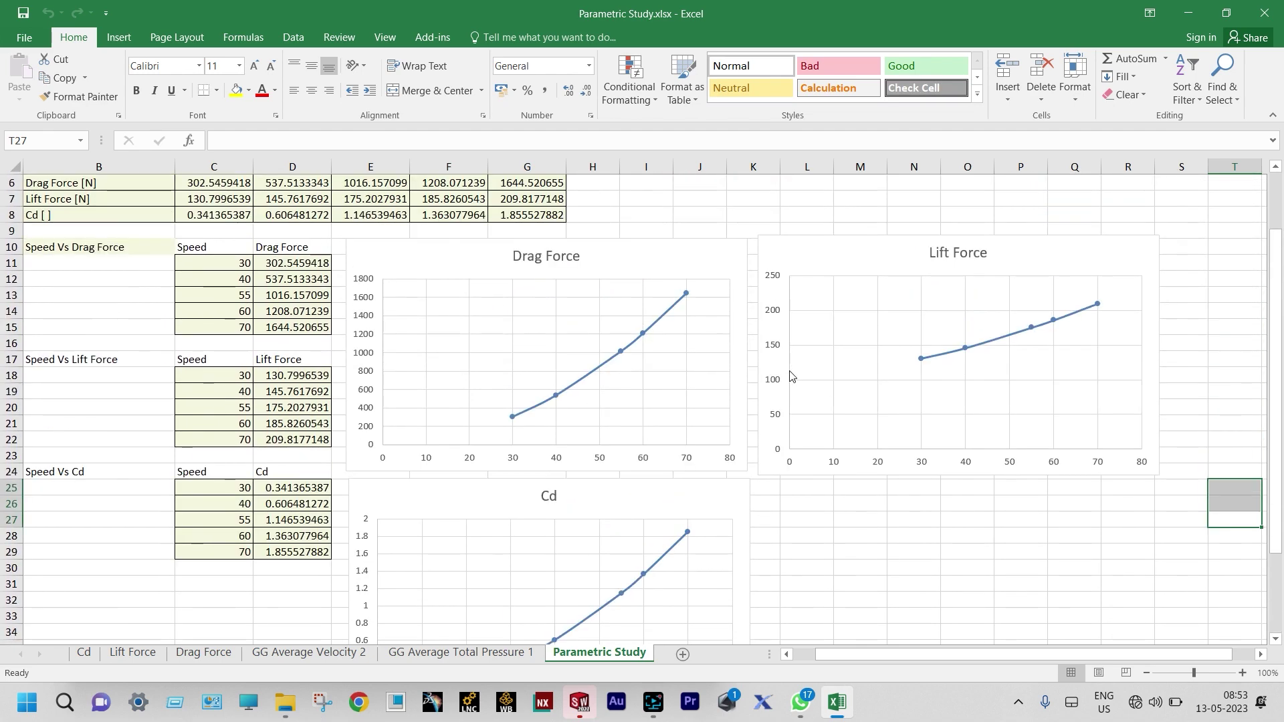
{"action": "left_click", "coordinate": [1276, 20]}
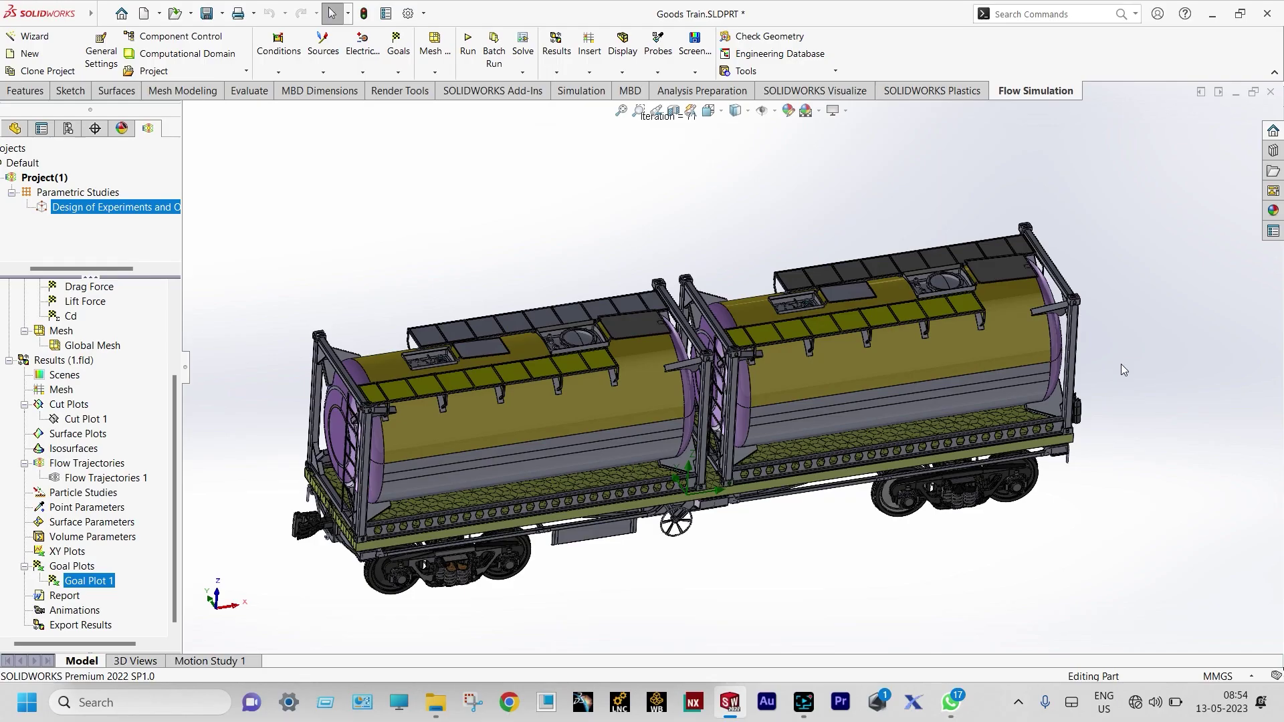